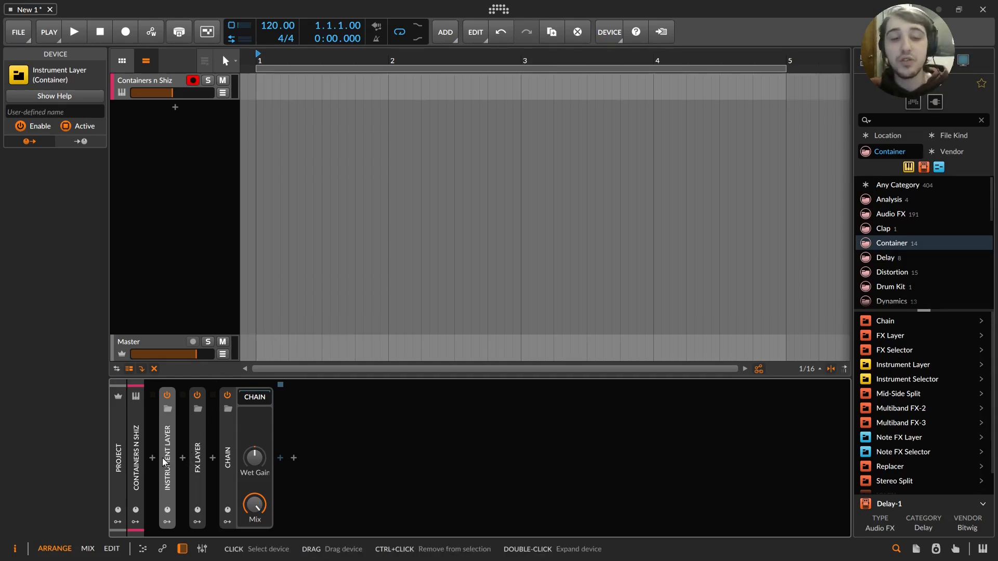
click(228, 460)
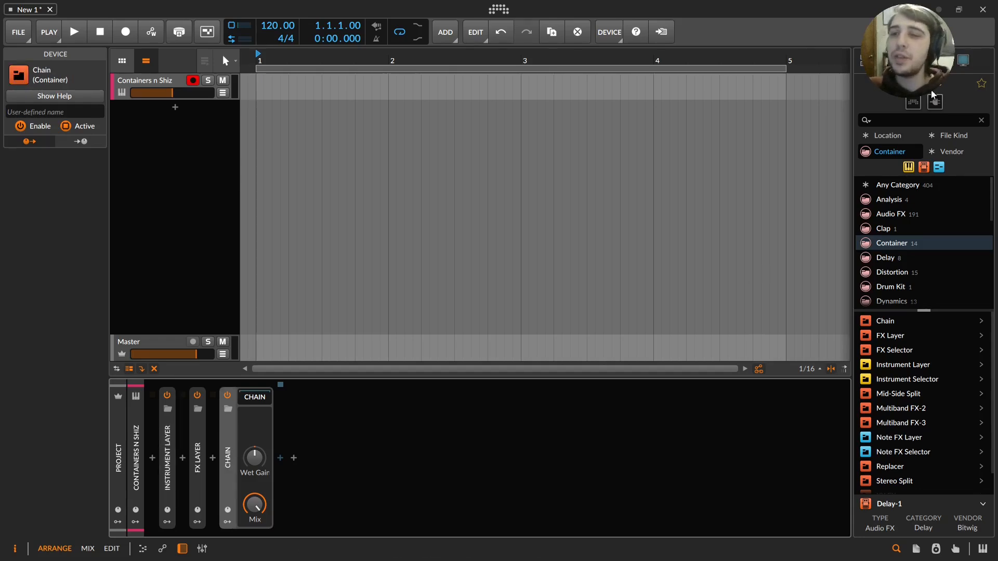
click(899, 121)
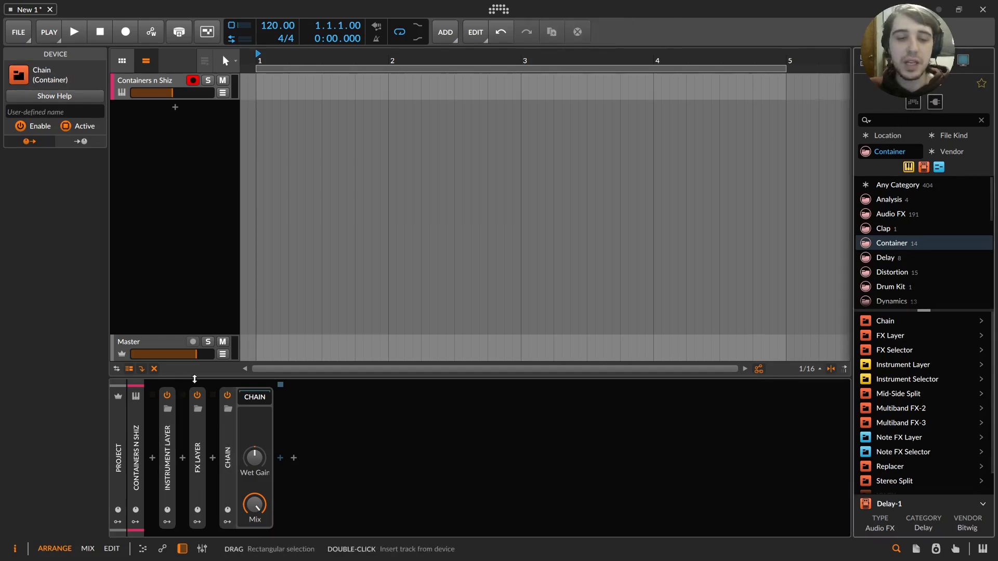
right_click(225, 457)
click(548, 394)
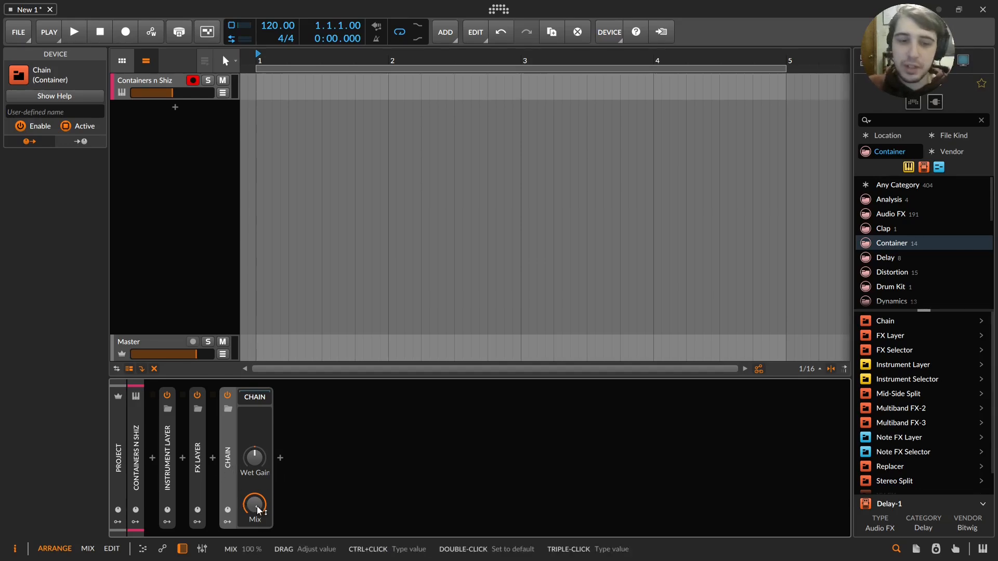
Expand the FX Layer container and add an empty second layer beneath the Delay-1 layer
double_click(202, 450)
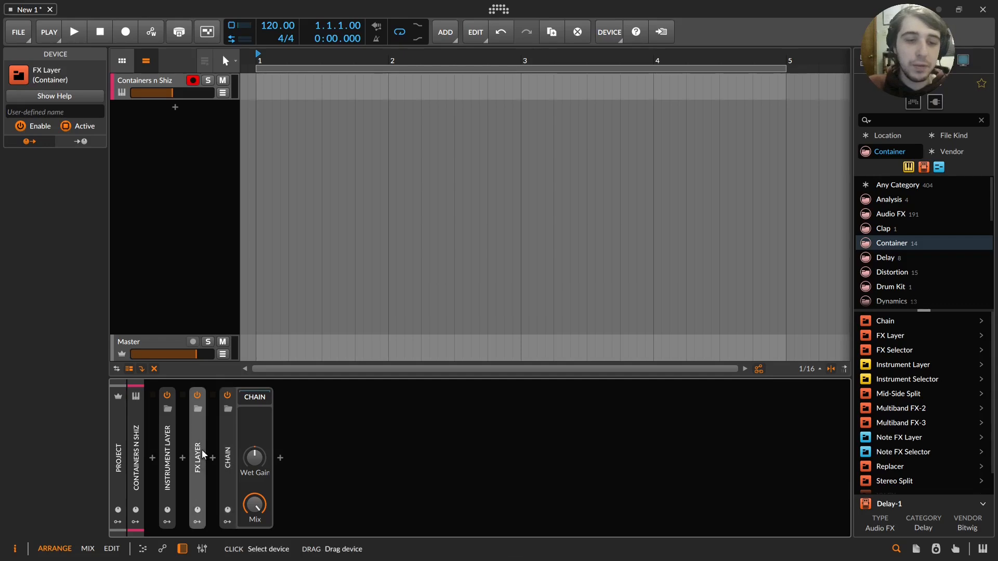
click(229, 403)
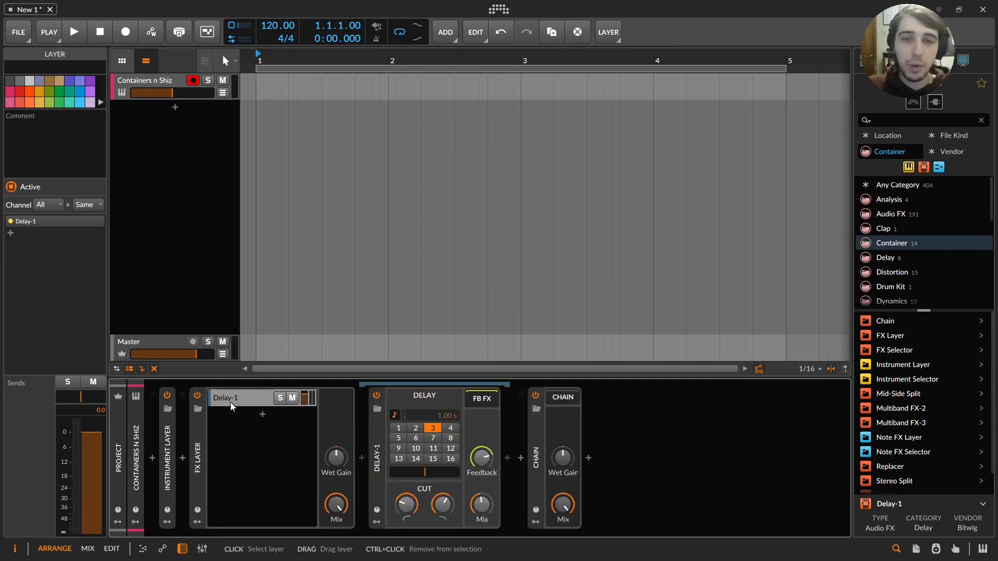
click(263, 415)
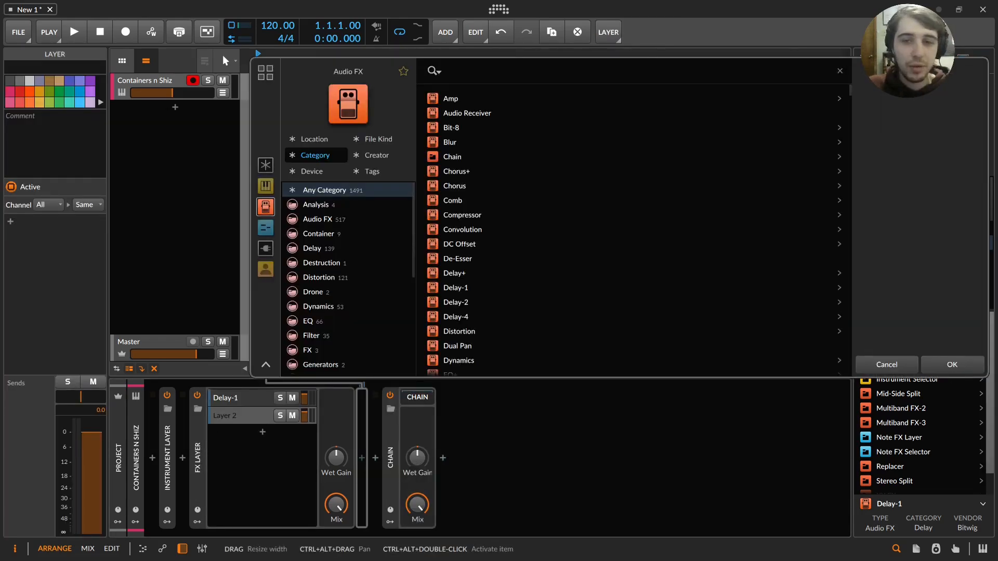
click(968, 369)
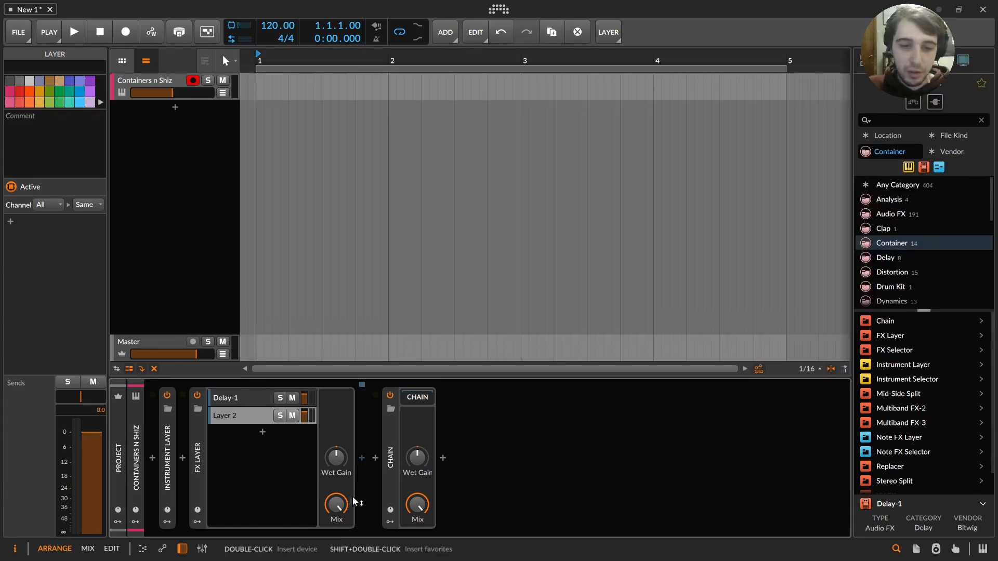
Compare the device chains of the Delay-1 layer and the empty Layer 2 inside the FX Layer
click(237, 399)
click(245, 417)
click(242, 400)
click(250, 417)
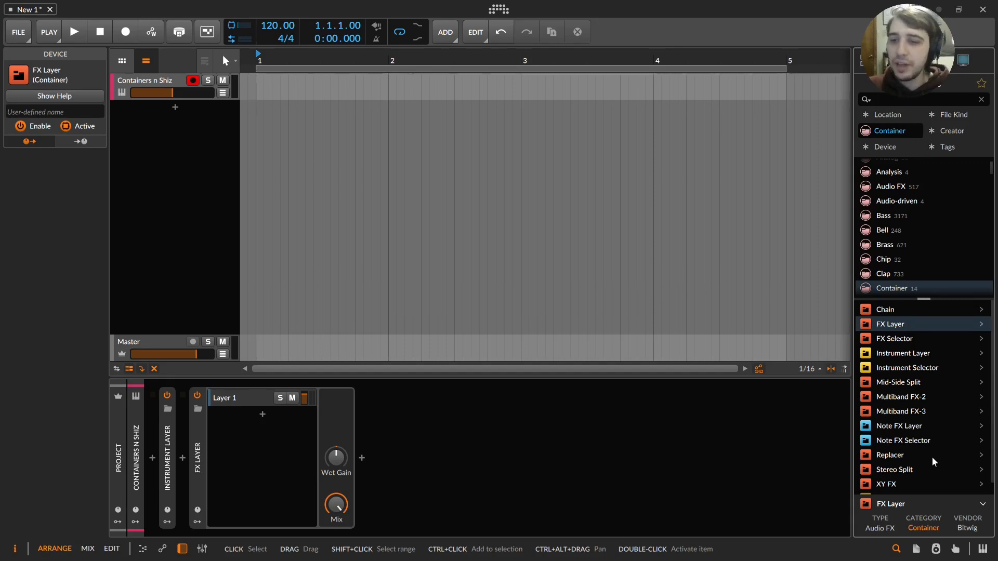
Add a Multiband FX-2 container to the device chain after the FX Layer
scroll(930, 453, down, 1)
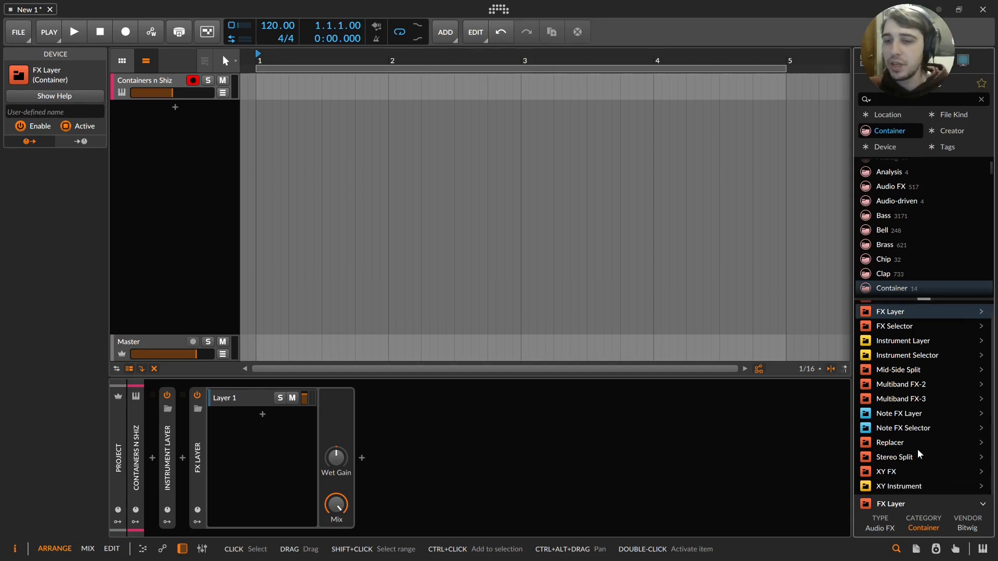
drag(925, 386, 637, 442)
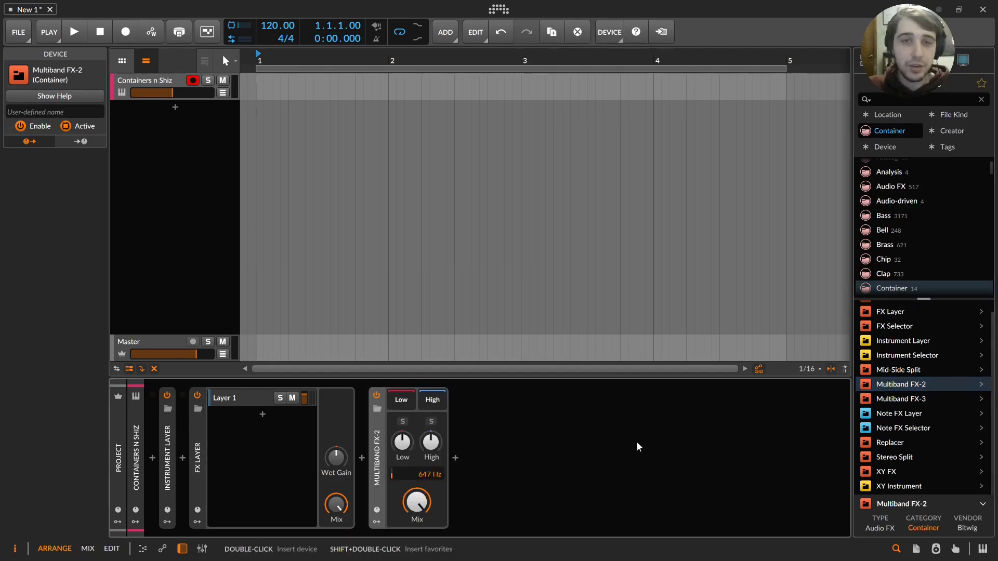
Search all device categories for "eq" and place an EQ-2 on the FX Layer's first layer
text(eq)
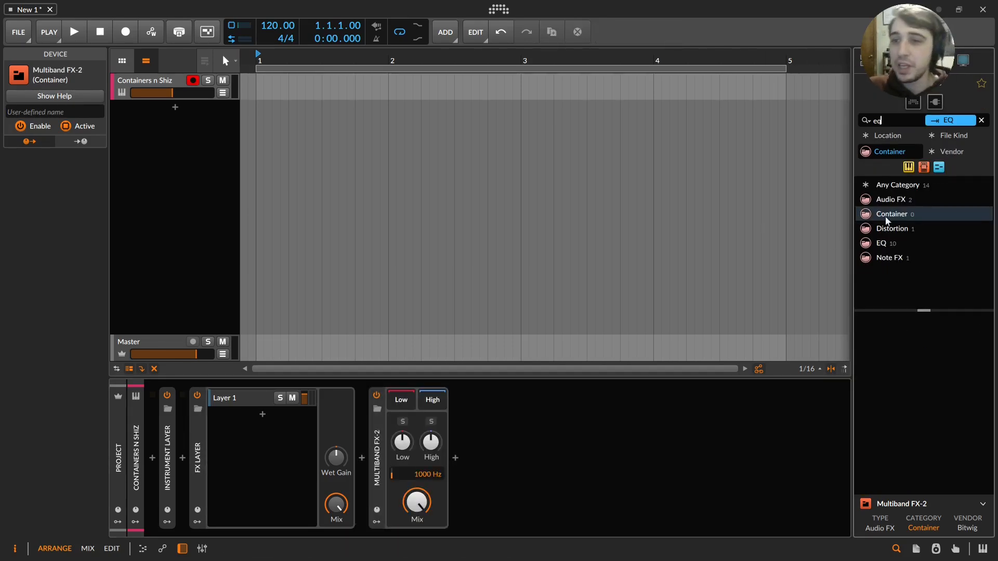
click(916, 154)
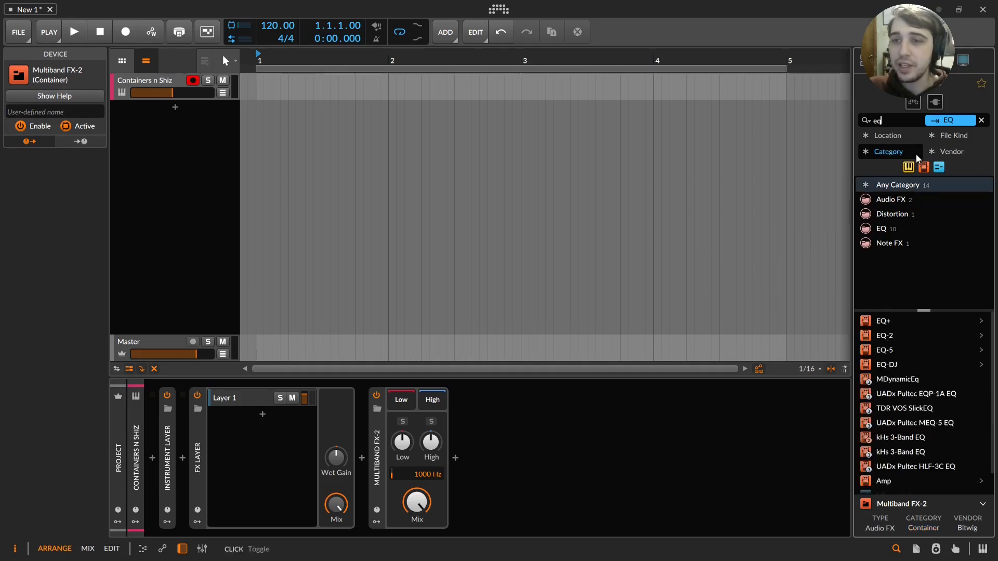
drag(891, 336, 243, 402)
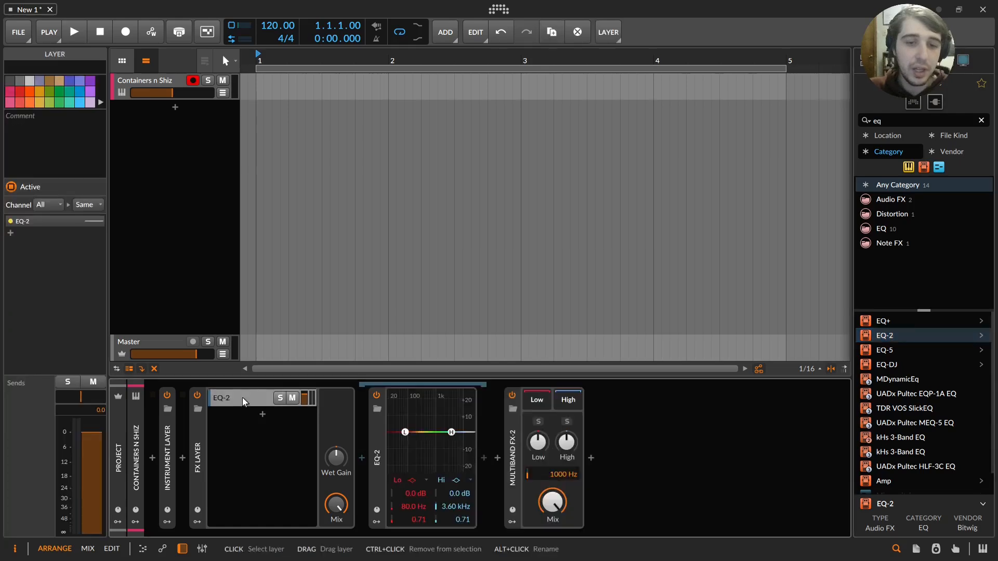
Change the EQ-2's high band to a low-pass filter and lower its cutoff to about 139 Hz
click(421, 483)
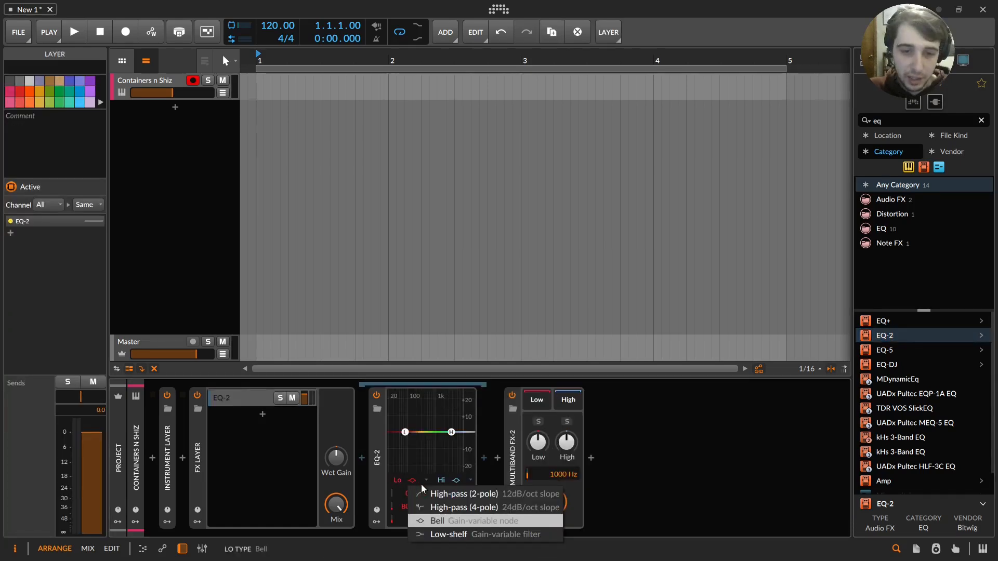
click(452, 477)
click(457, 480)
click(476, 508)
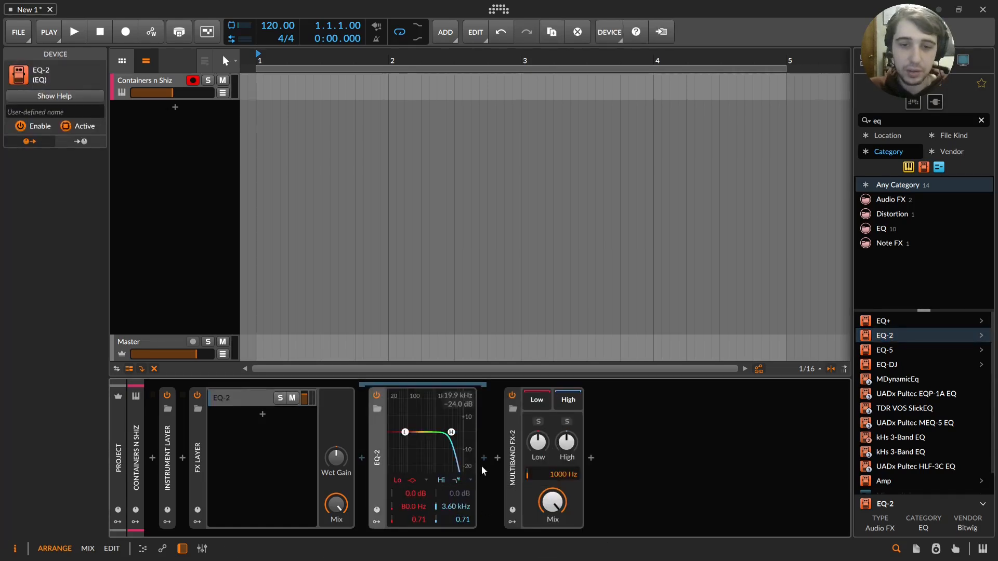
drag(452, 433, 403, 433)
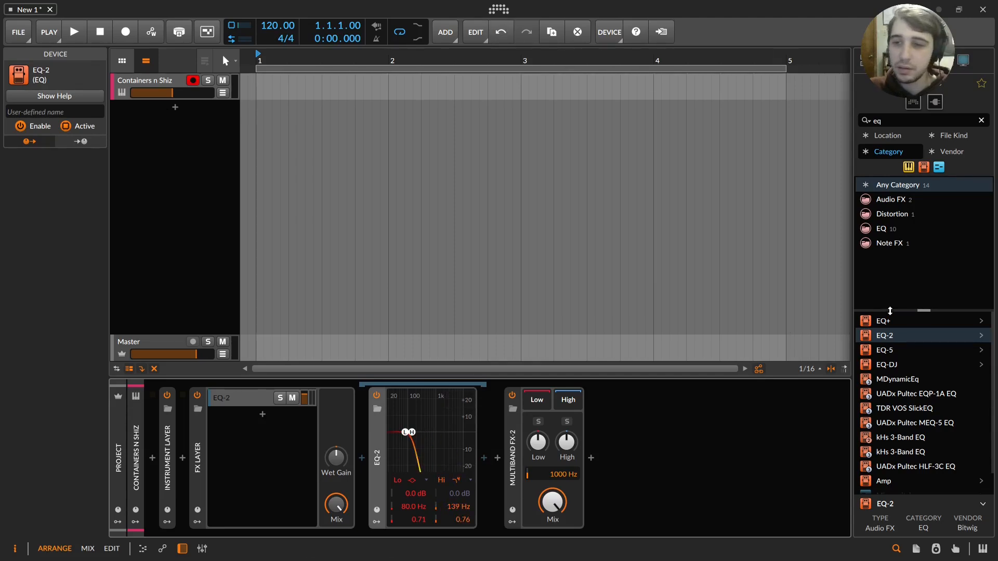
Add another EQ-2 as a second FX Layer layer, with its low band set to High-pass (4-pole) at about 116 Hz
drag(260, 426, 255, 422)
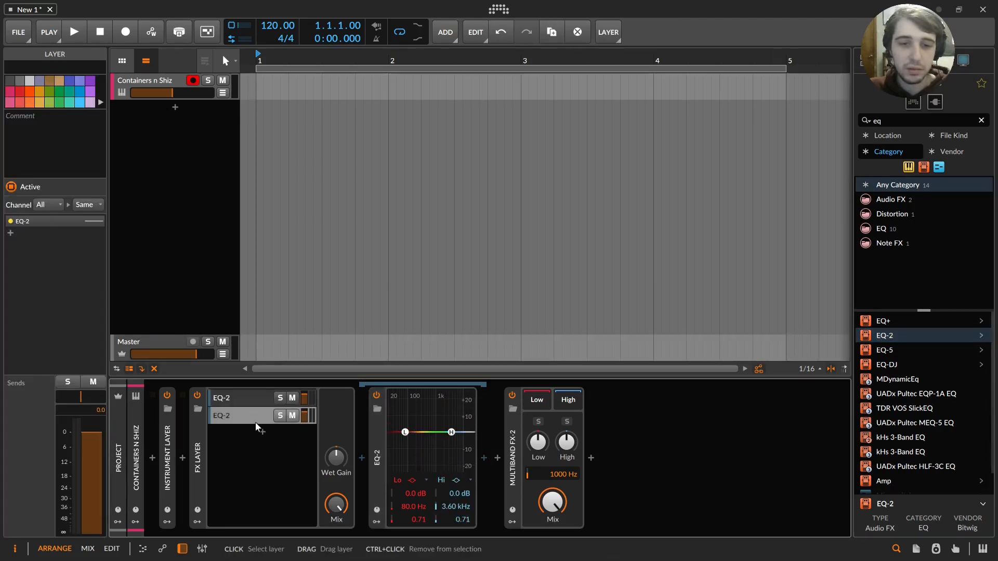
click(411, 482)
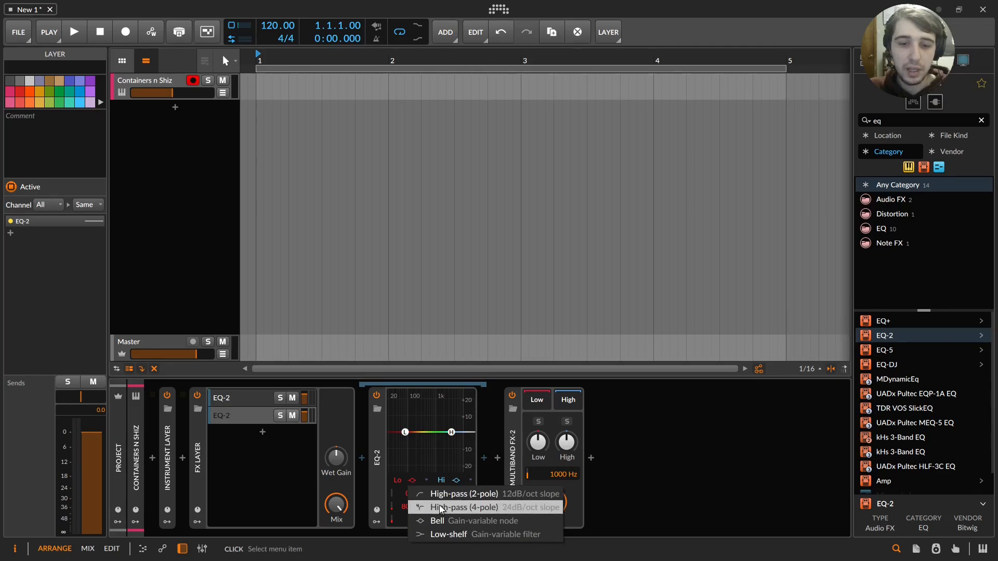
click(421, 508)
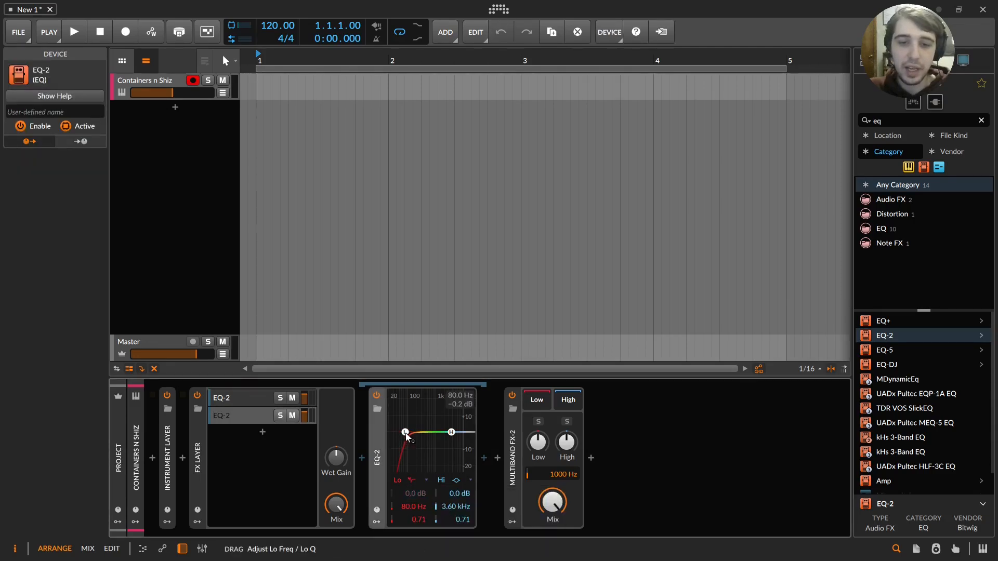
click(250, 416)
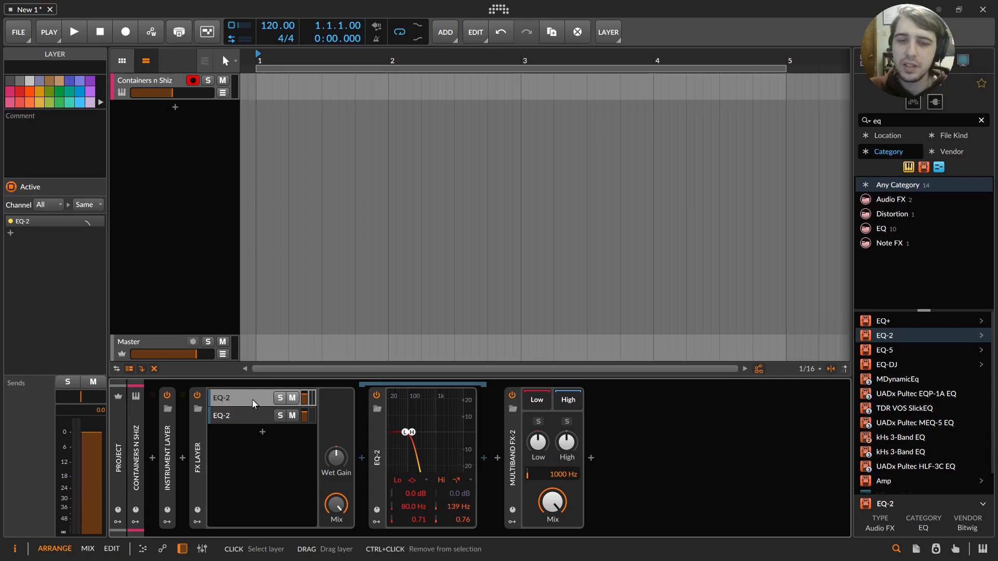
Add a new audio track below Containers n Shiz and duplicate it
right_click(189, 150)
key(Escape)
click(194, 161)
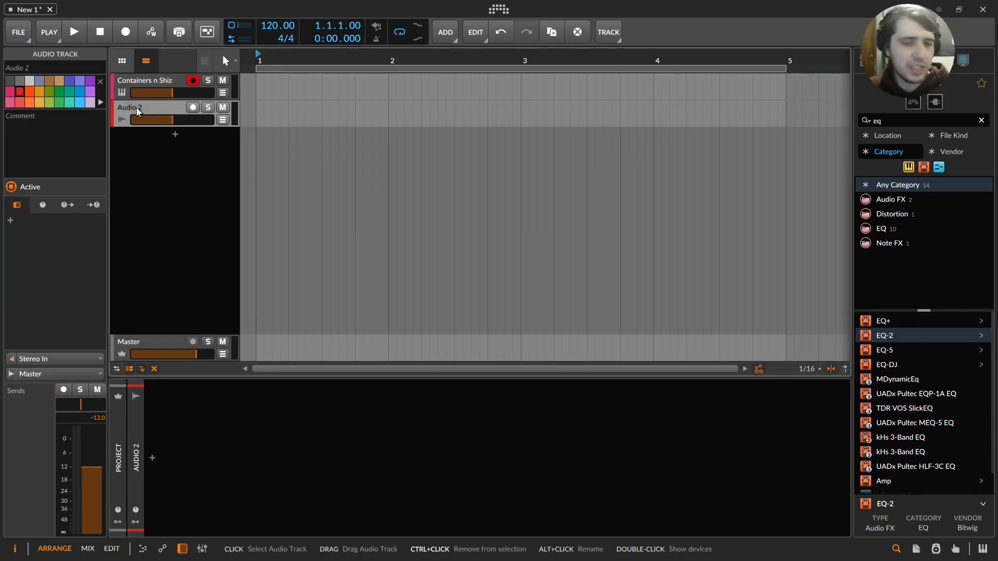
key(ctrl+d)
Group the Audio 2 and Audio 3 tracks into one group track
click(136, 107)
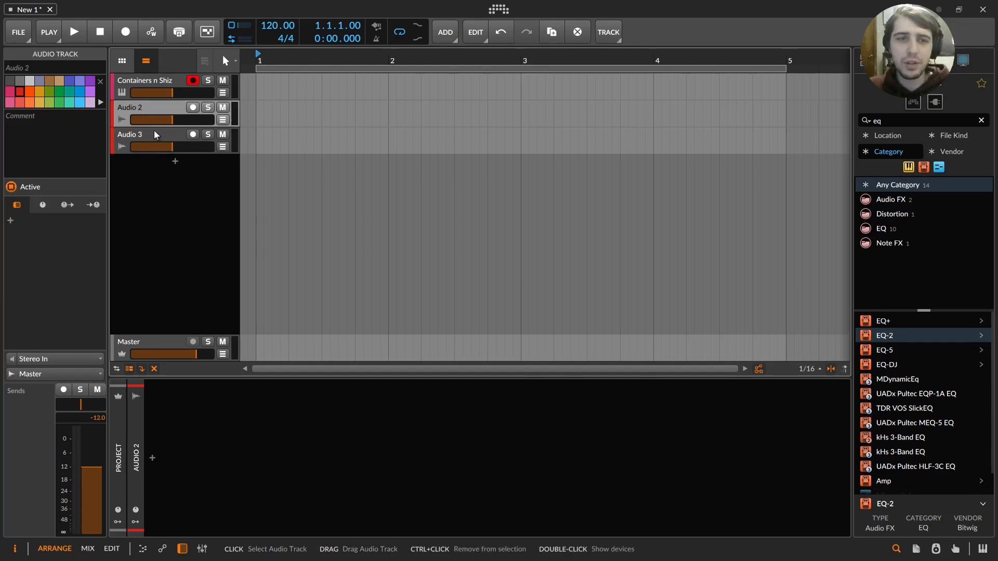
shift+click(166, 136)
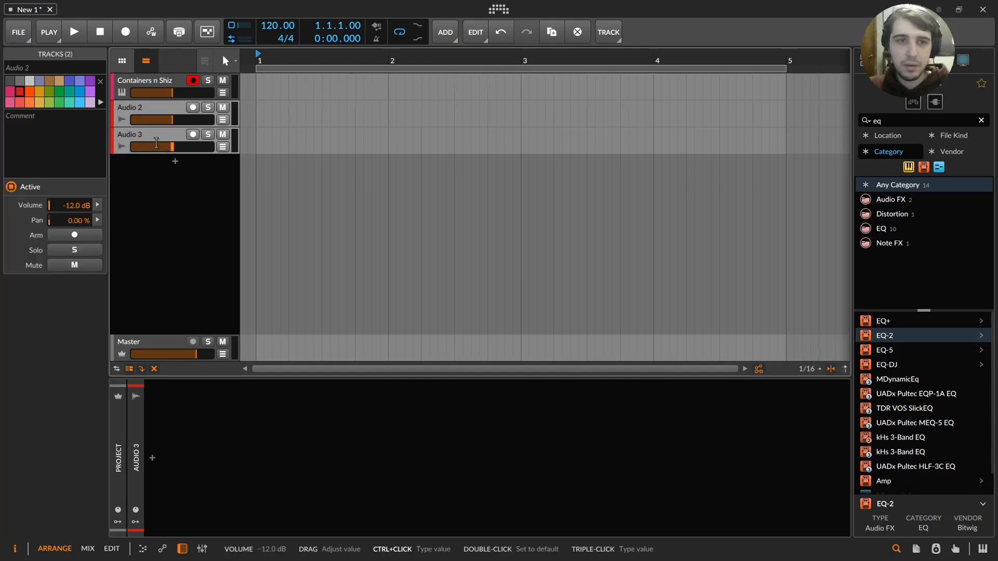
key(ctrl+g)
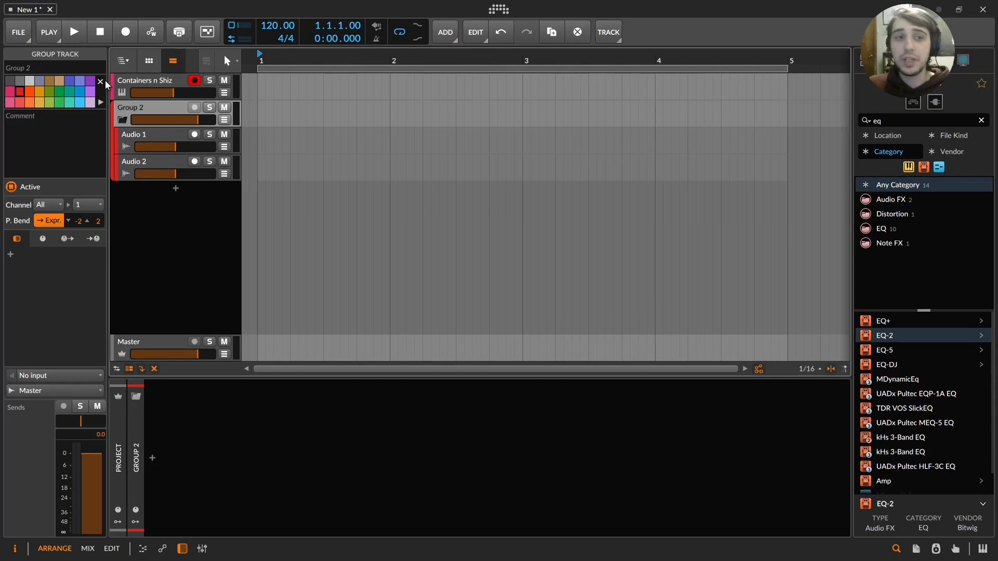
Move the low-pass EQ-2 from the FX Layer's first layer onto the Audio 1 track in the group
click(174, 136)
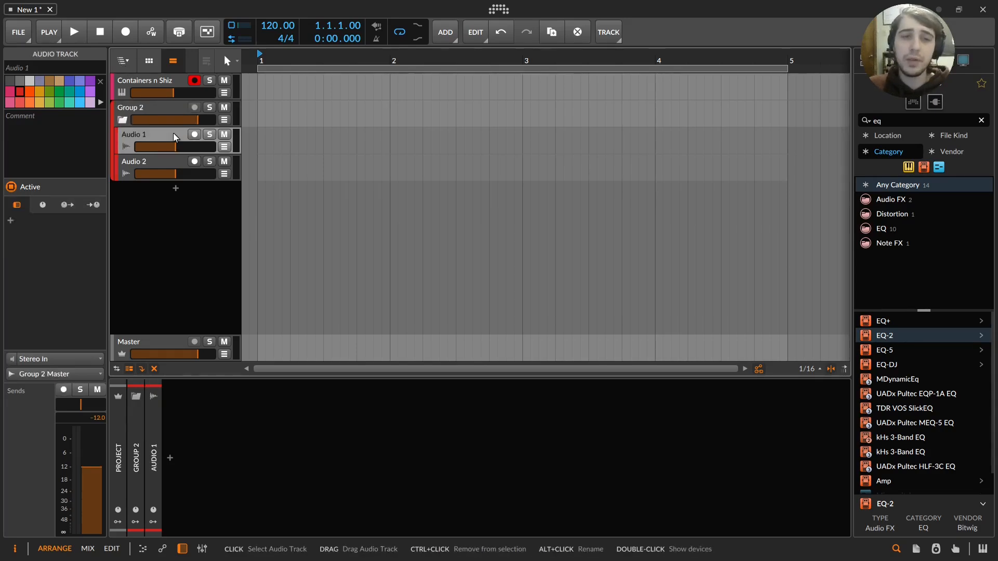
click(151, 81)
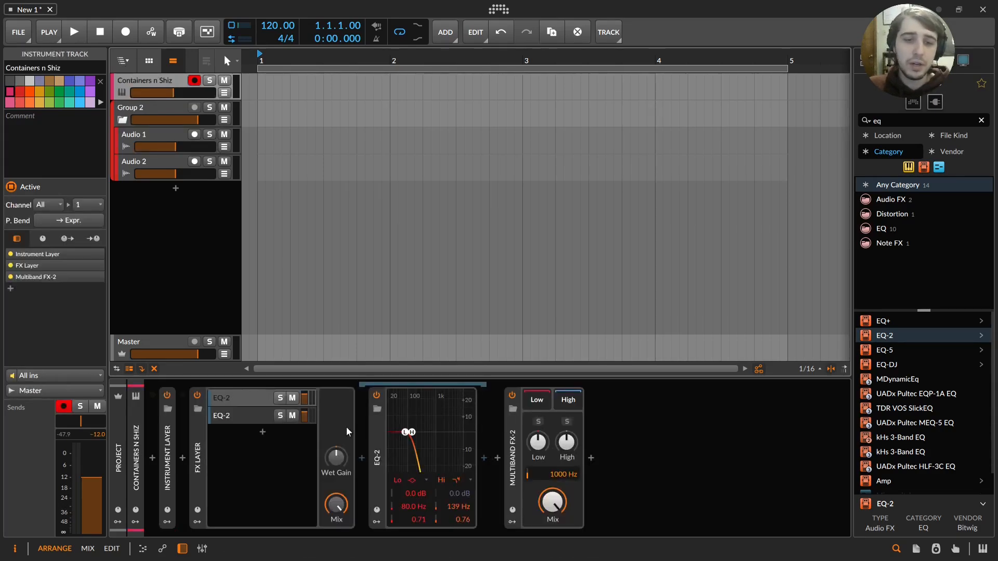
drag(385, 442, 164, 138)
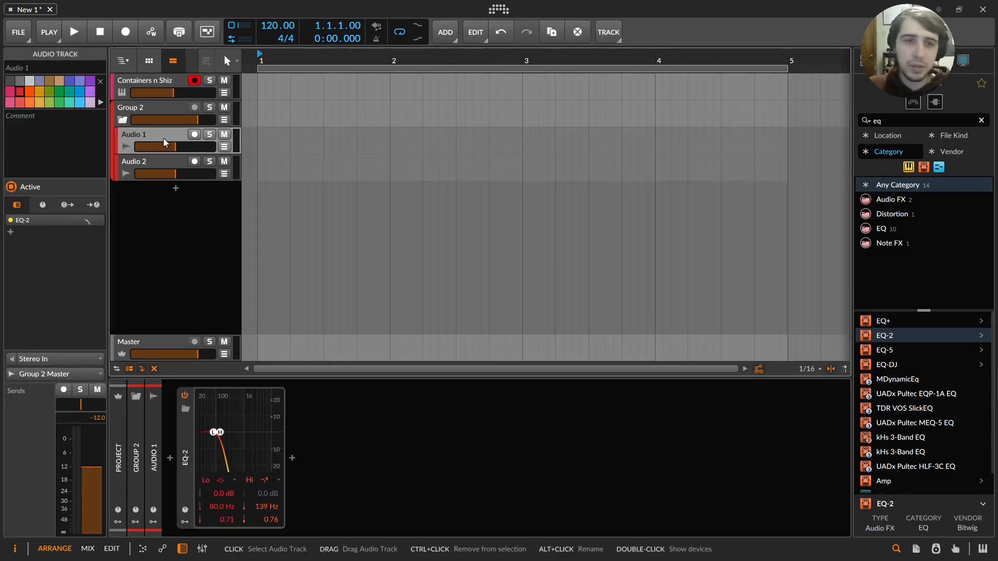
Check the EQ-2 on Audio 1 and the high-pass EQ-2 in the second layer of the Containers n Shiz FX Layer
click(210, 429)
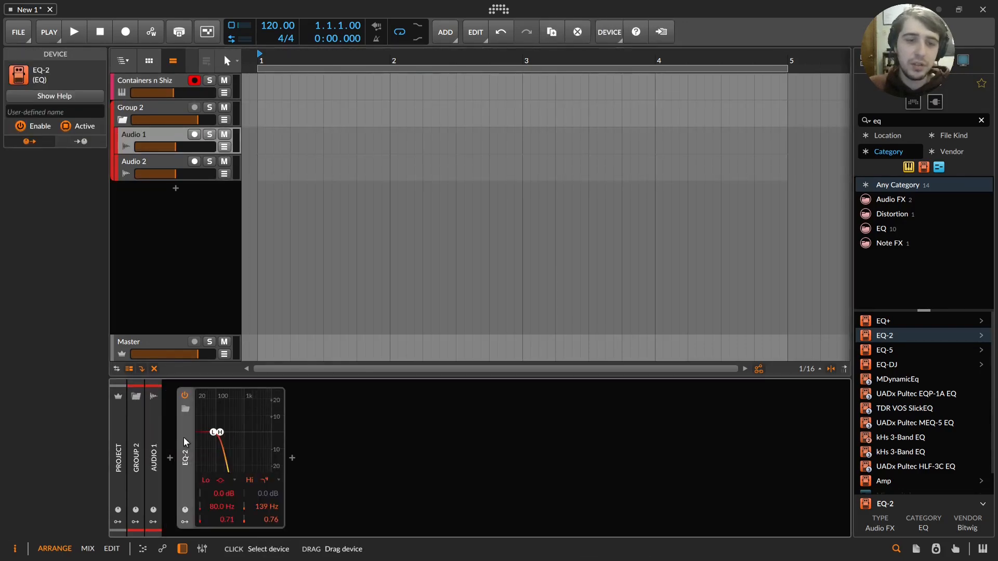
click(154, 136)
click(157, 78)
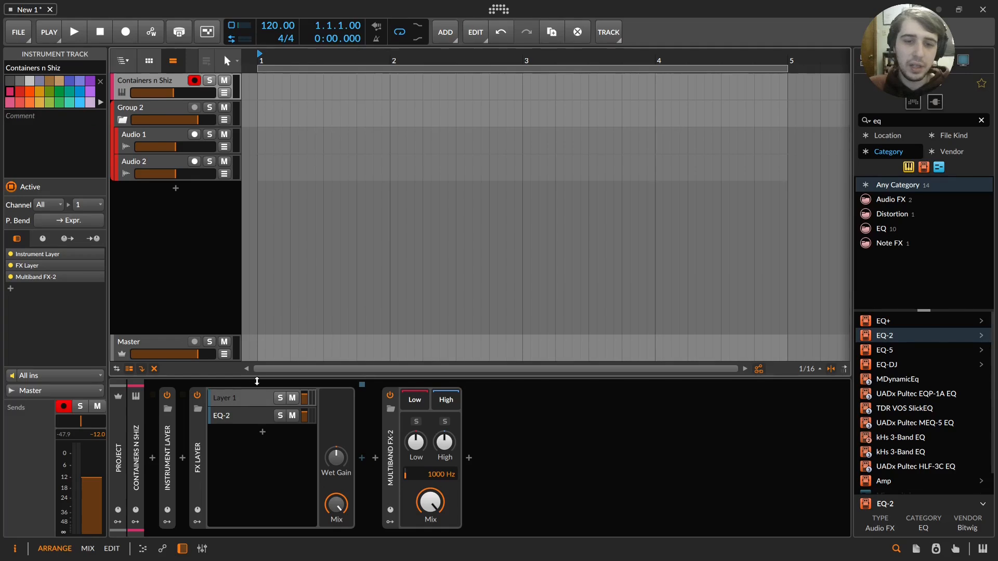
click(240, 420)
click(379, 445)
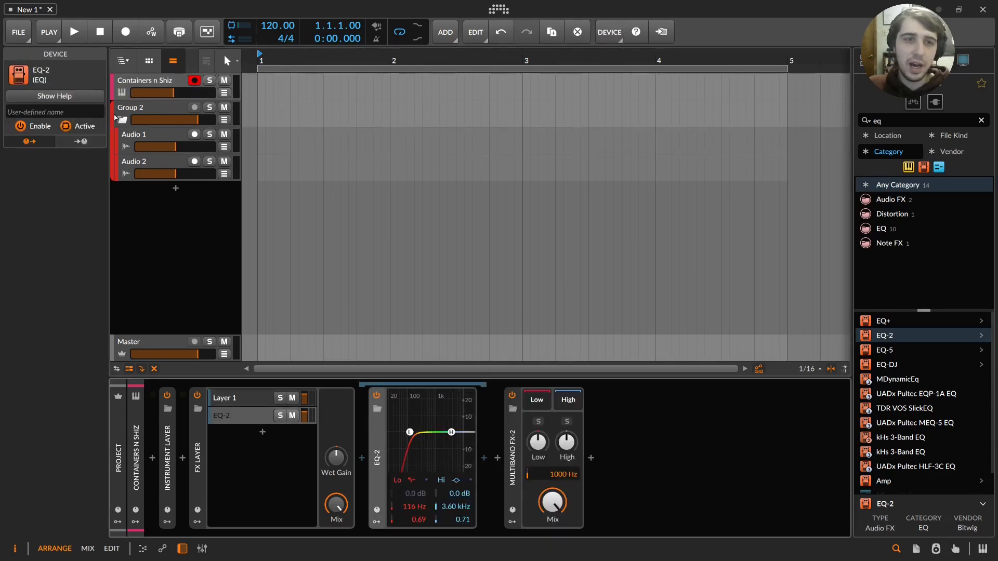
Rename the group track Group 2 as "container"
double_click(133, 108)
text(cont)
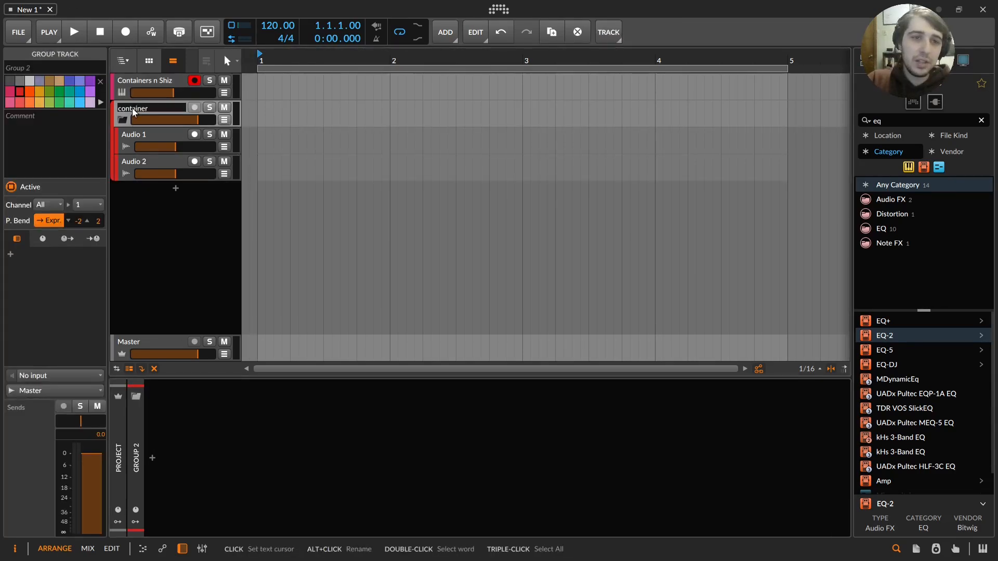
text(ainer)
key(Return)
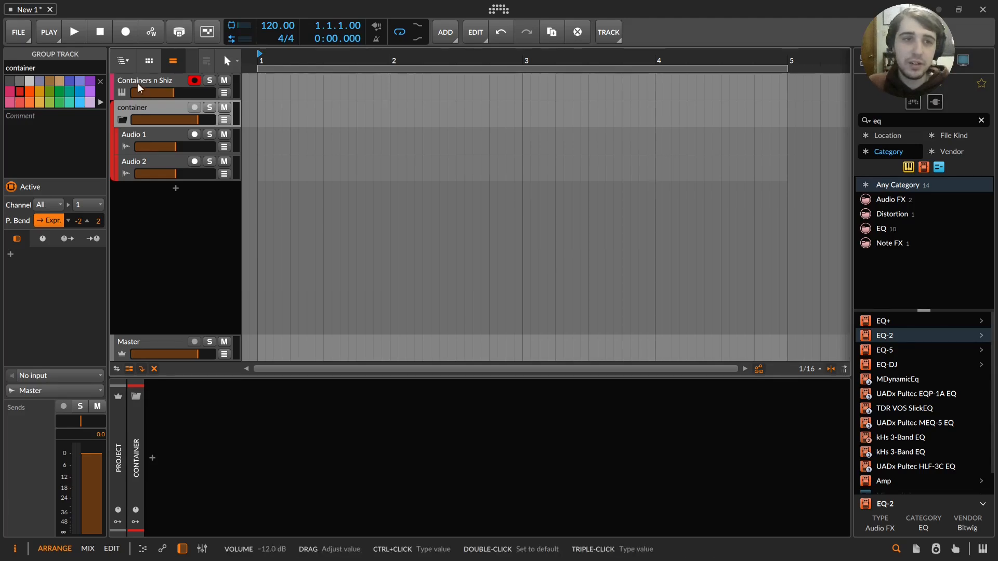
Return to the Containers n Shiz track and inspect the two layers of its FX Layer
click(138, 83)
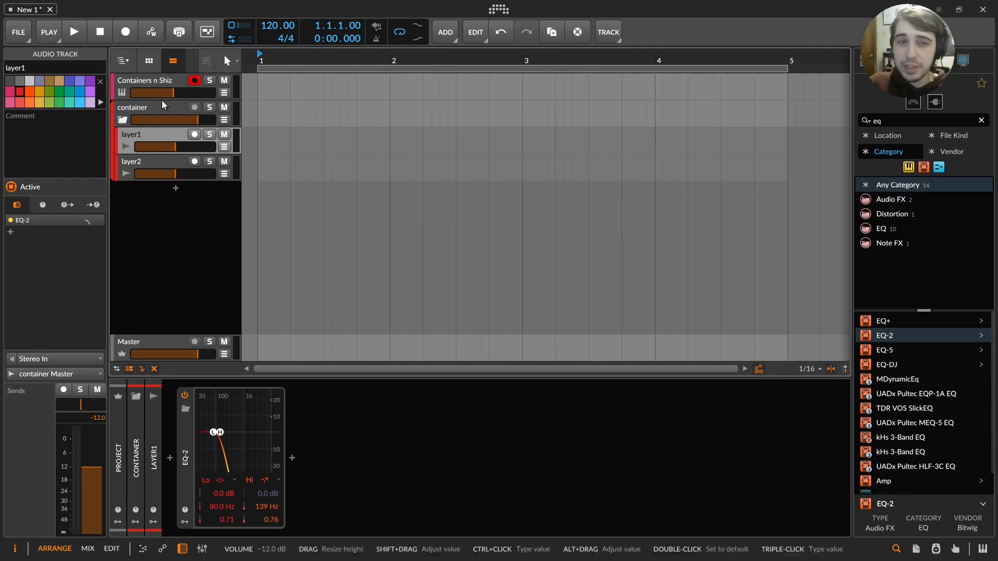
click(144, 80)
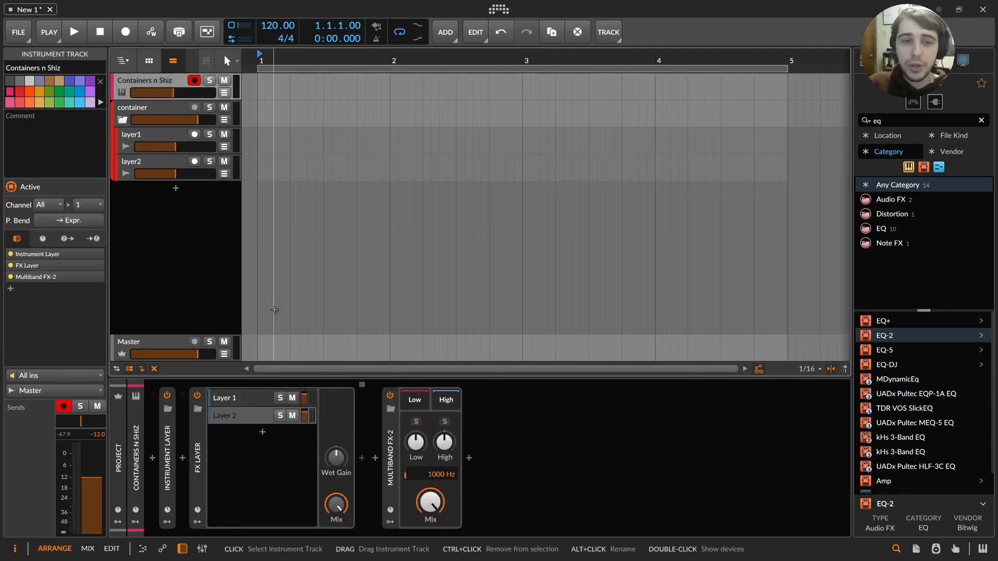
click(249, 398)
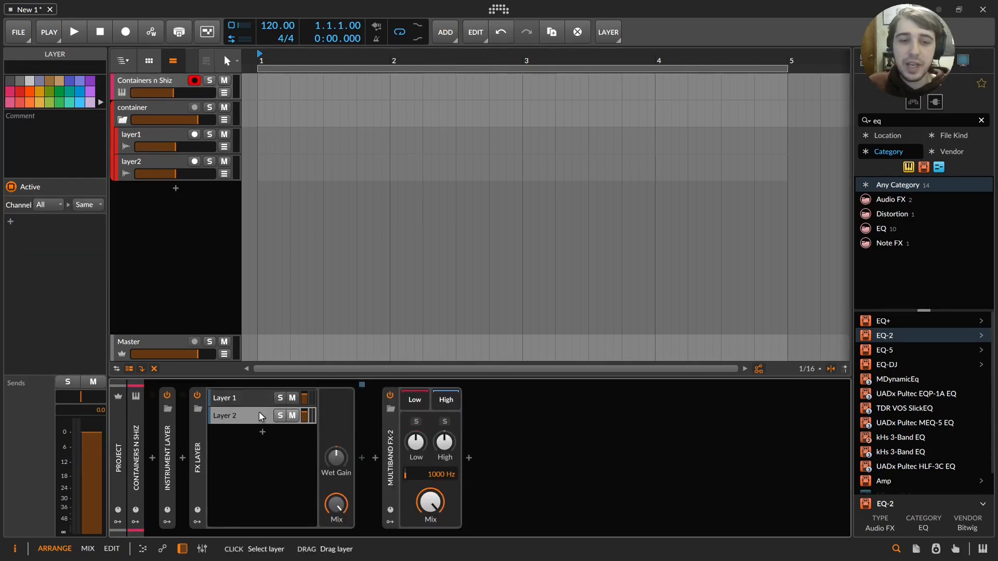
Remove the container group track and delete Layer 2 from the FX Layer on Containers n Shiz
click(141, 81)
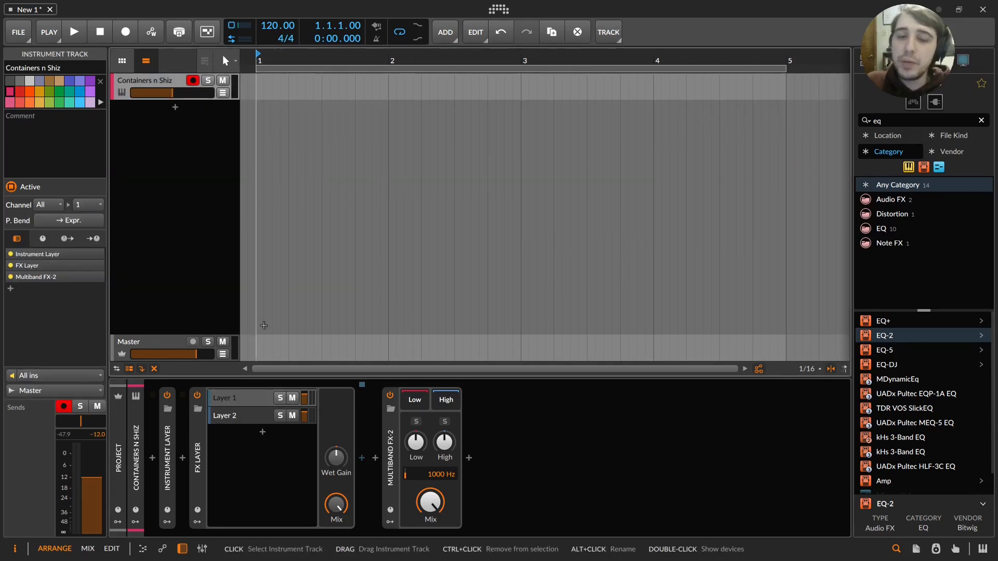
click(235, 415)
key(Delete)
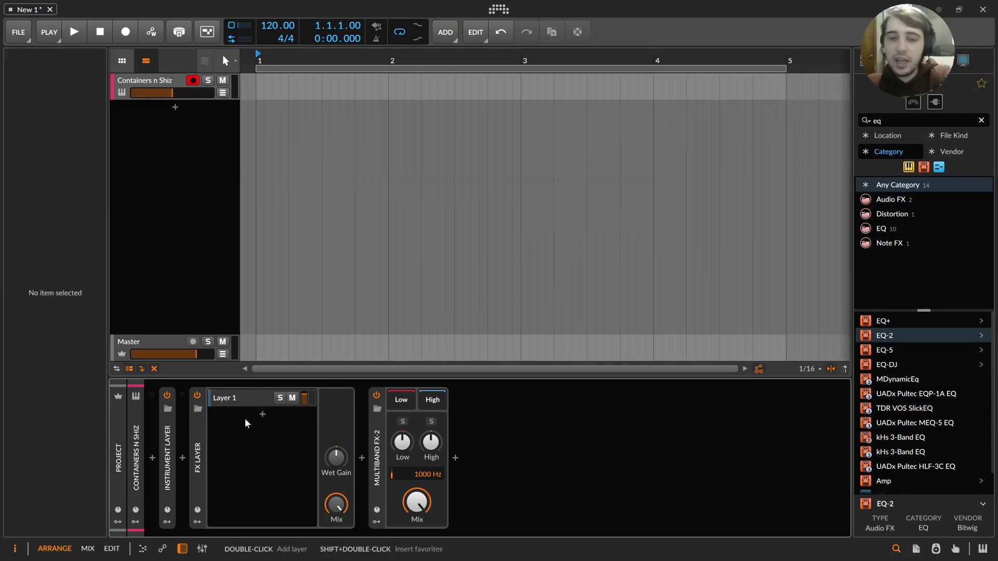
Put a Reverb in the High band of the Multiband FX-2 and set its crossover frequency to 249 Hz
click(411, 404)
drag(411, 403, 411, 442)
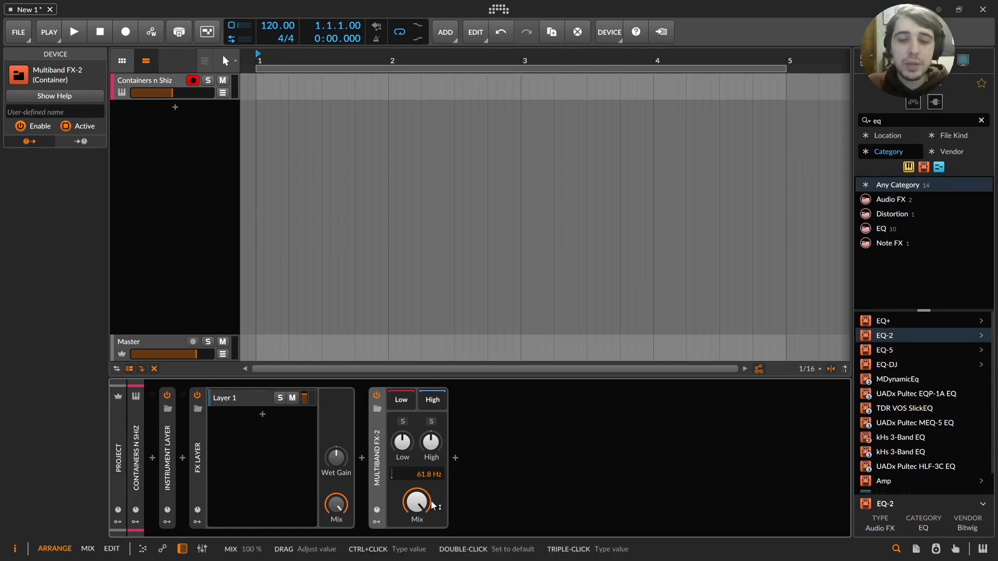
triple_click(929, 115)
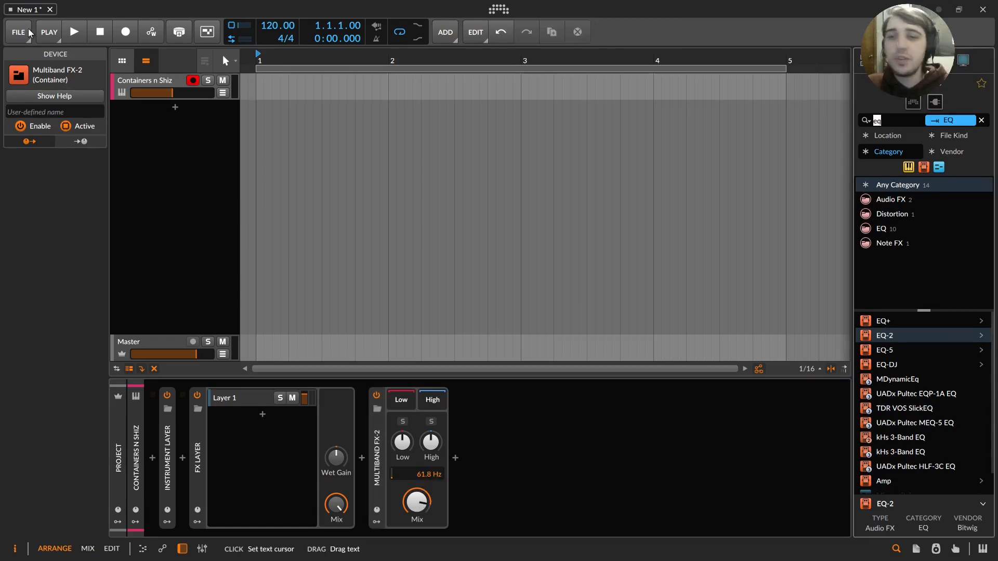
text(reverb)
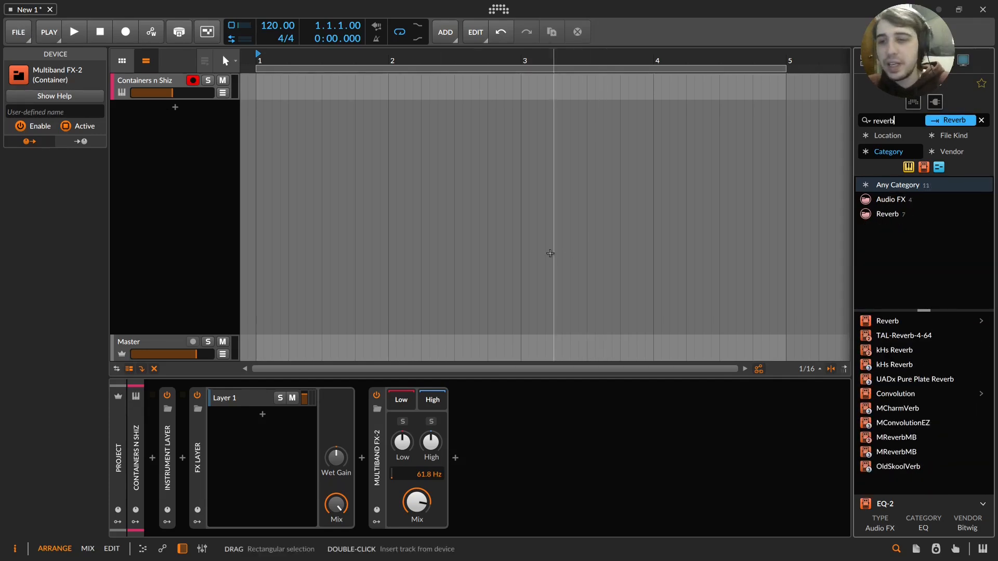
drag(899, 322, 617, 335)
drag(416, 403, 437, 403)
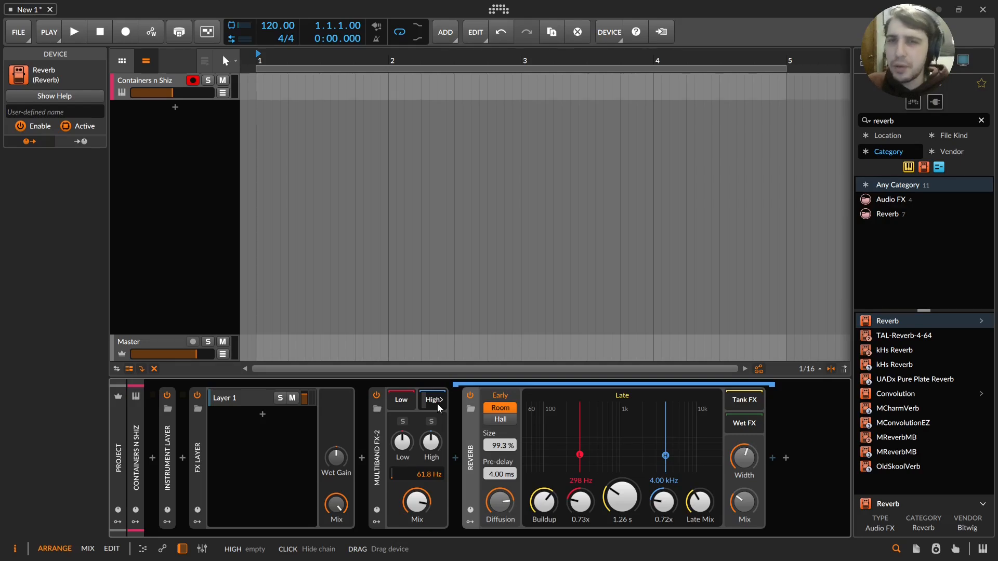
drag(418, 474, 418, 449)
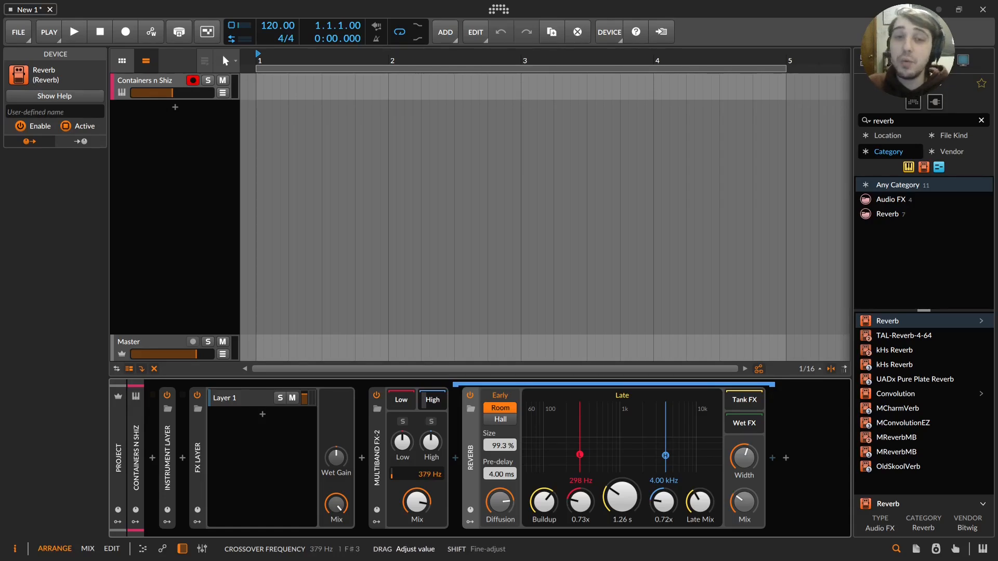
drag(418, 449, 418, 455)
Search the browser for "freq" and insert a Freq Split device after the Multiband FX-2
key(ctrl+f)
text(freq)
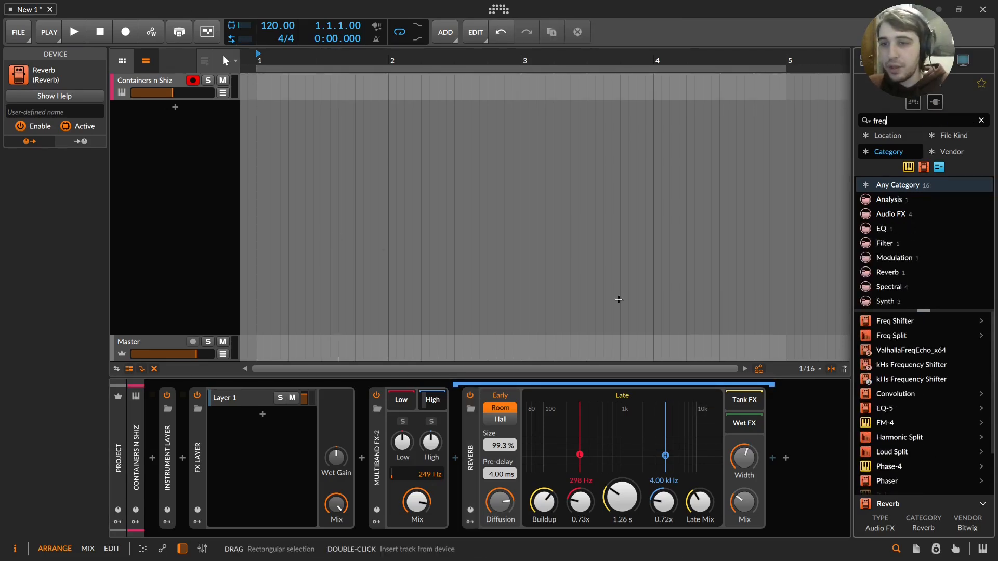
click(903, 336)
double_click(904, 335)
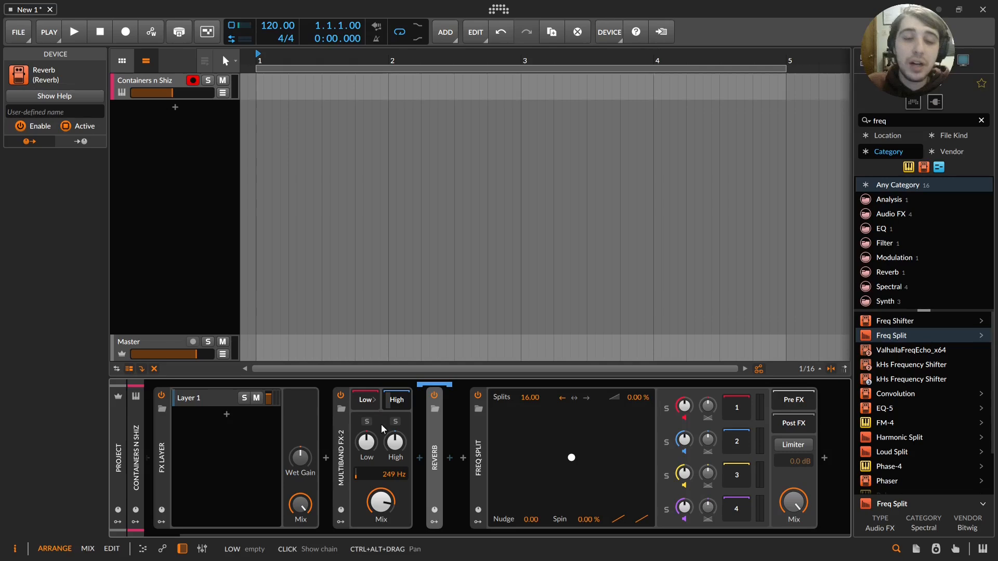
click(478, 450)
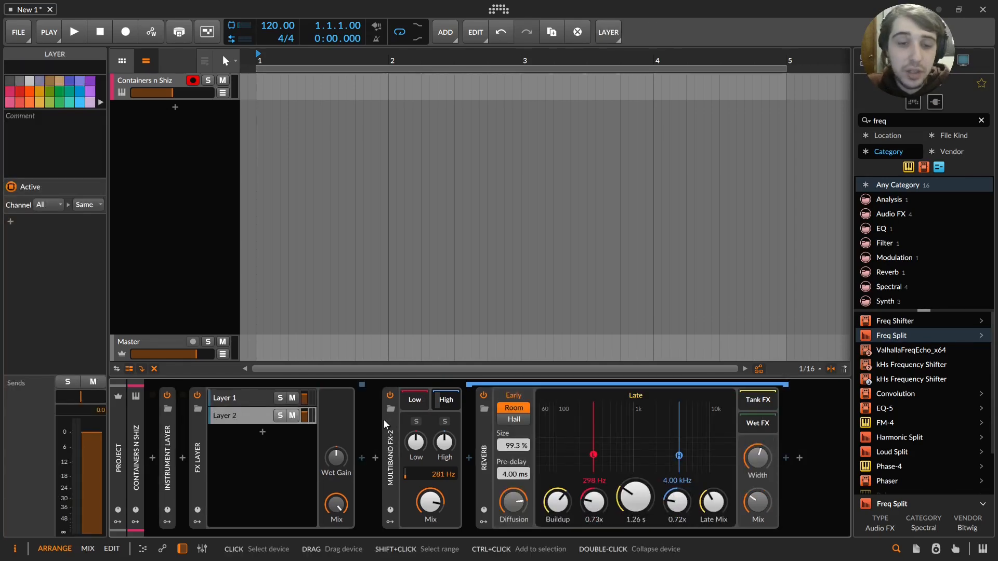
Compare the FX Layer's two layers with the Multiband FX-2 by soloing and unsoloing its Low band
click(257, 396)
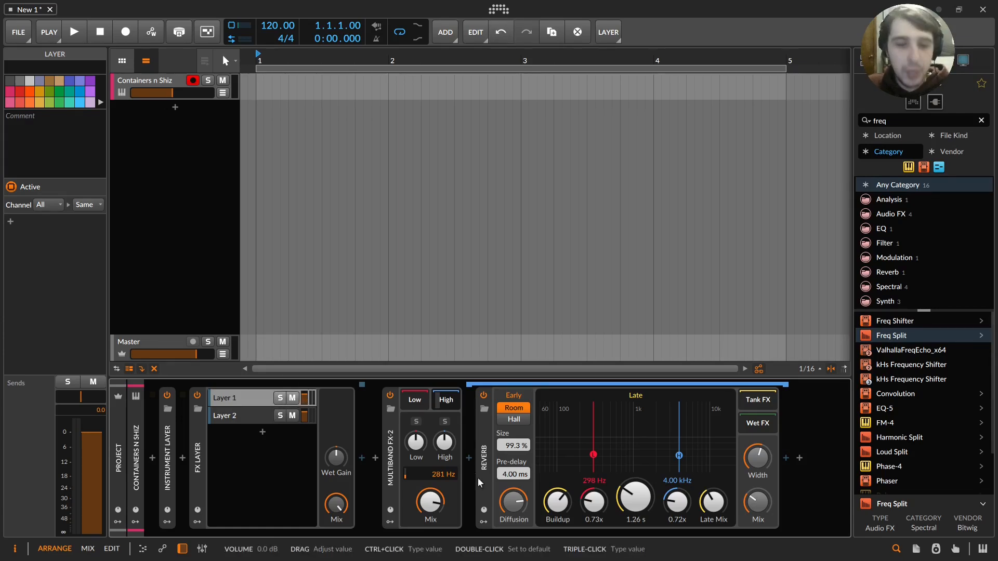
click(416, 421)
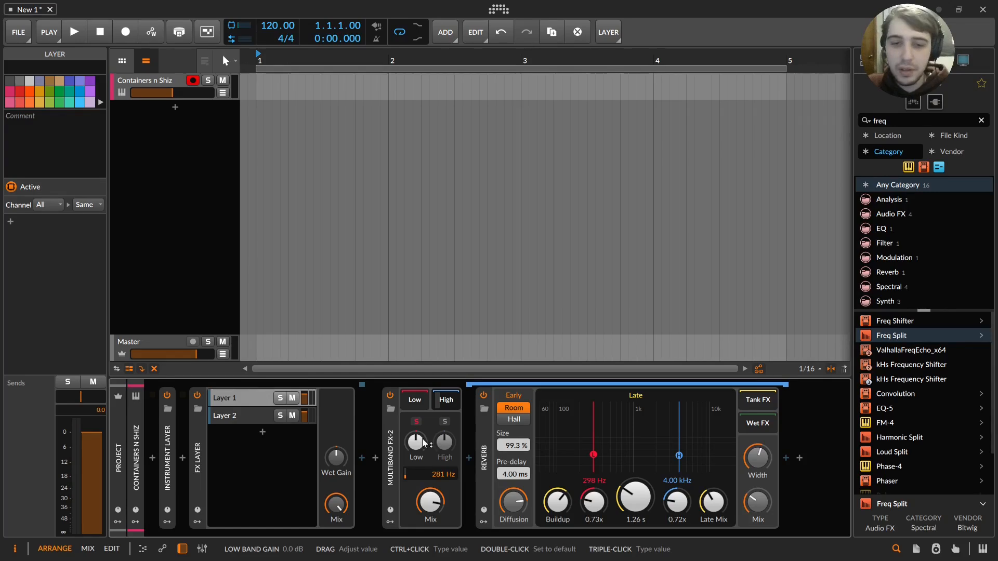
click(416, 421)
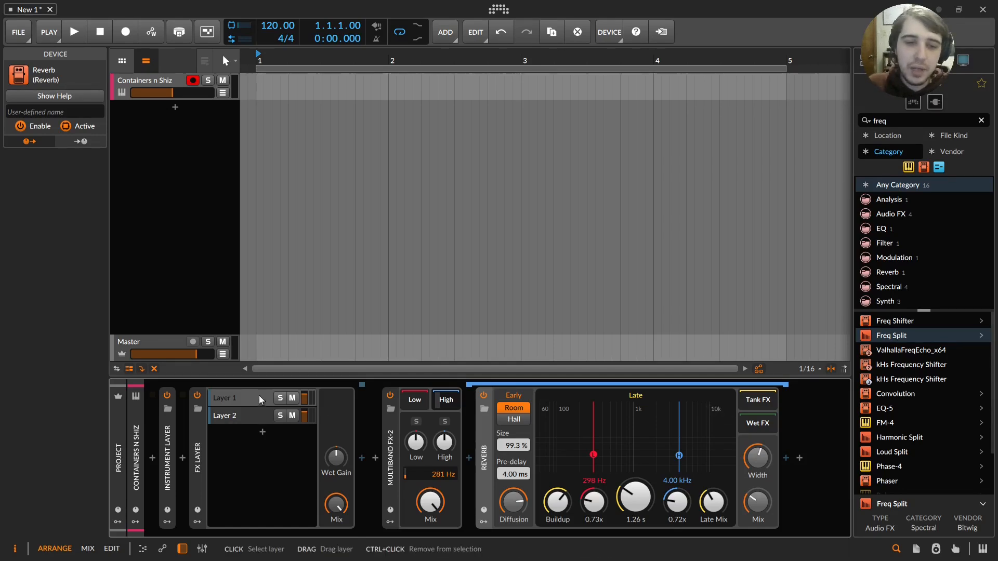
click(259, 414)
click(206, 448)
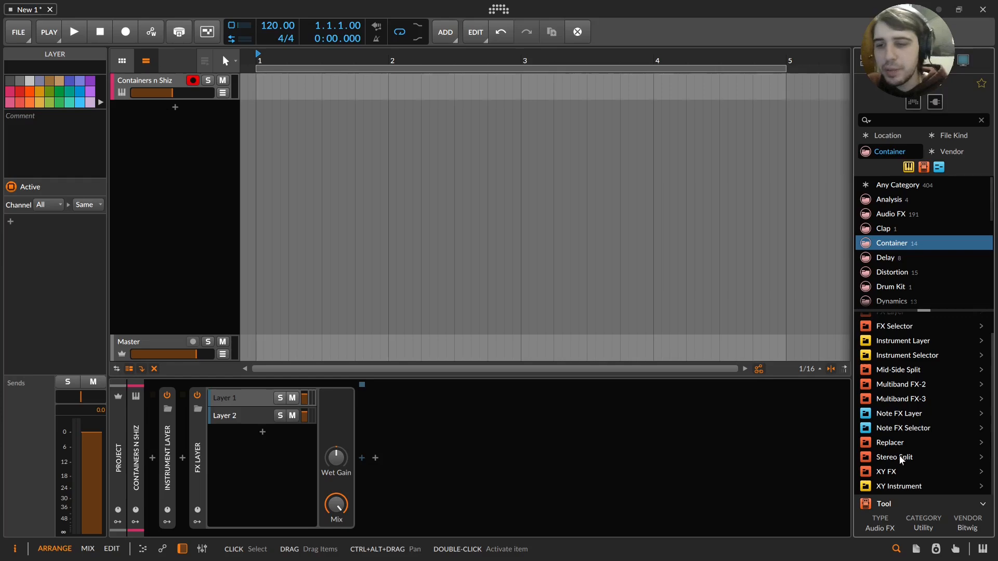
Add a Stereo Split container after the FX Layer and briefly try out a Mid-Side Split behind it
drag(899, 454, 584, 414)
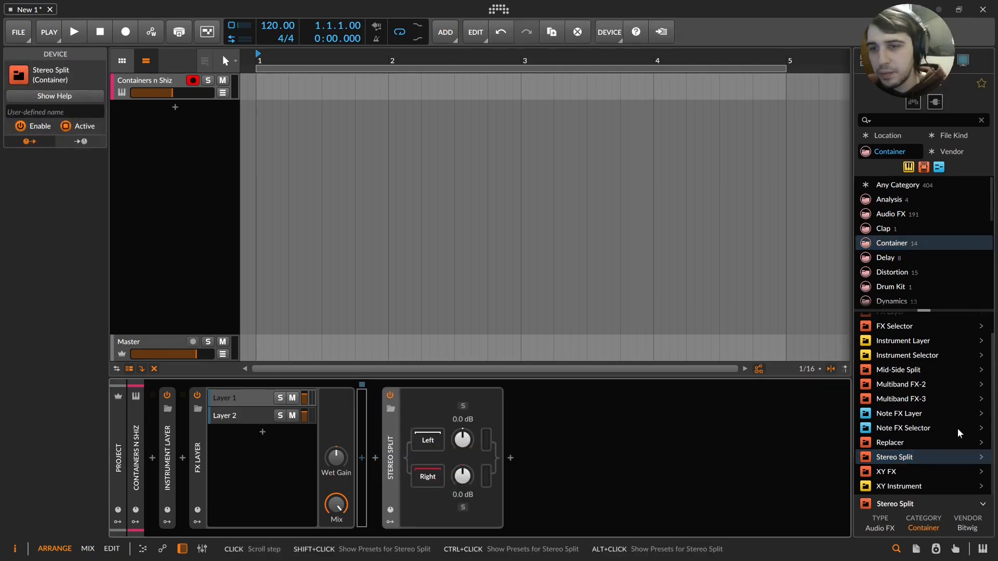
scroll(947, 400, up, 2)
scroll(919, 427, down, 2)
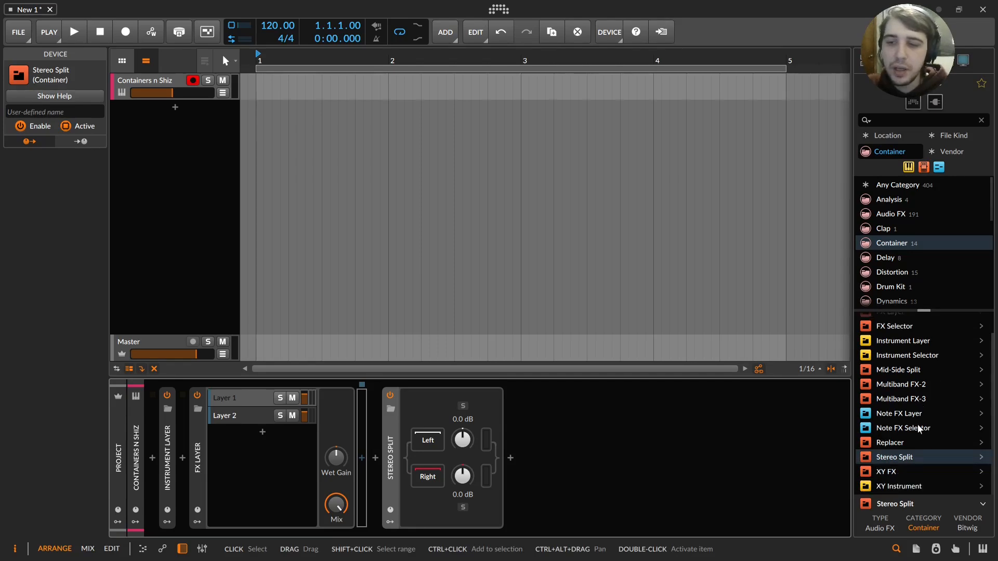
drag(894, 376, 558, 454)
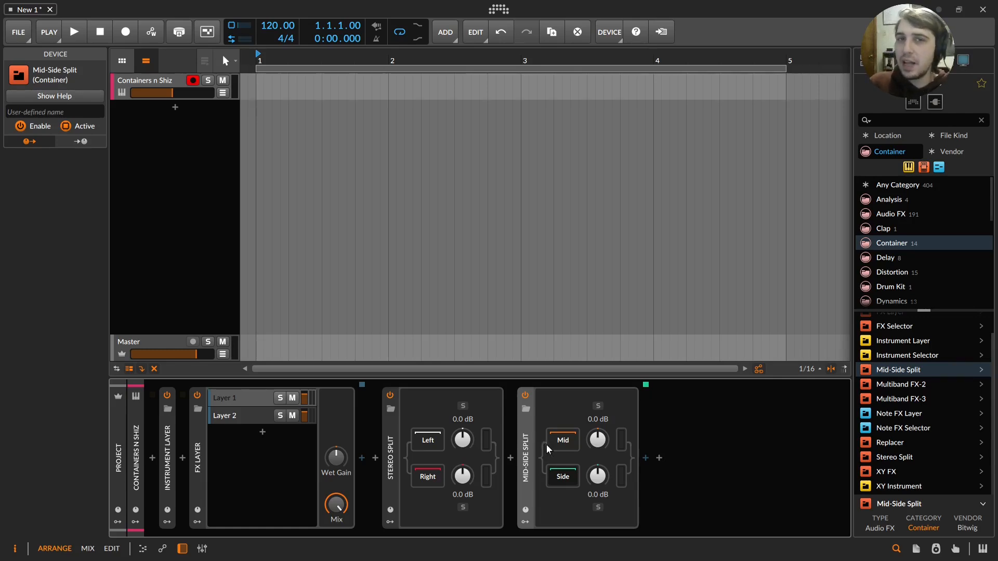
key(Delete)
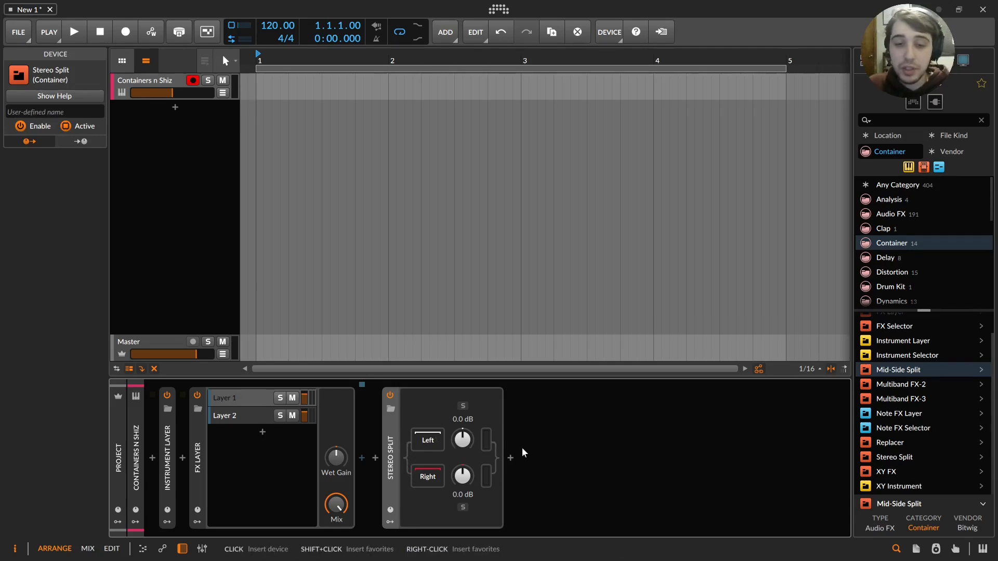
Check both layers of the FX Layer and search the device browser for "tool"
click(240, 402)
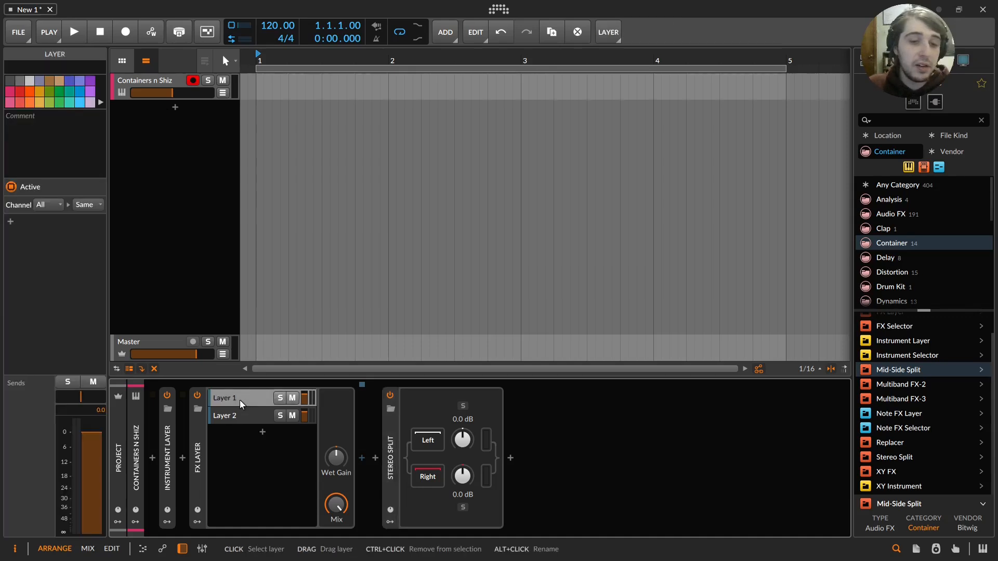
click(268, 421)
click(259, 412)
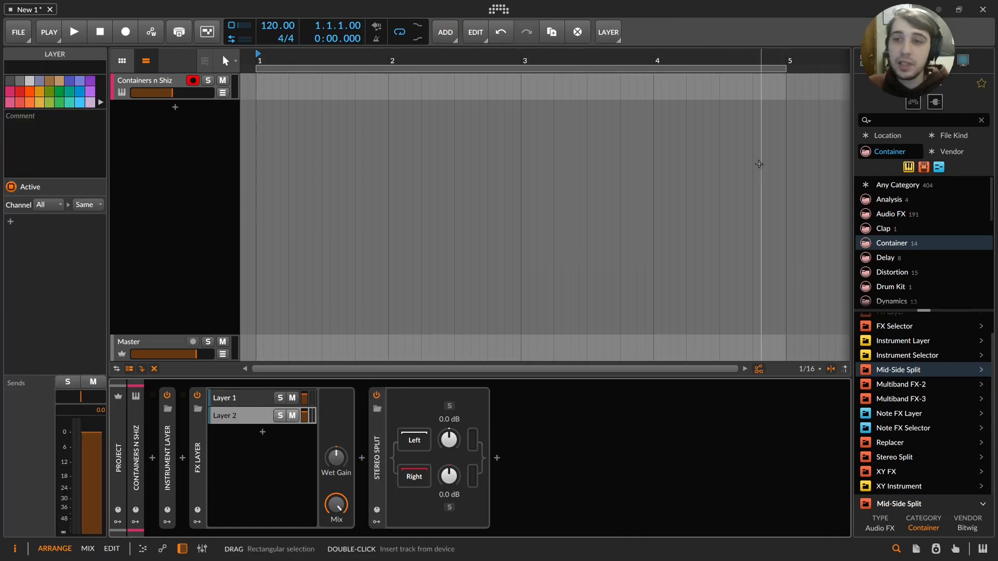
click(892, 121)
text(tool)
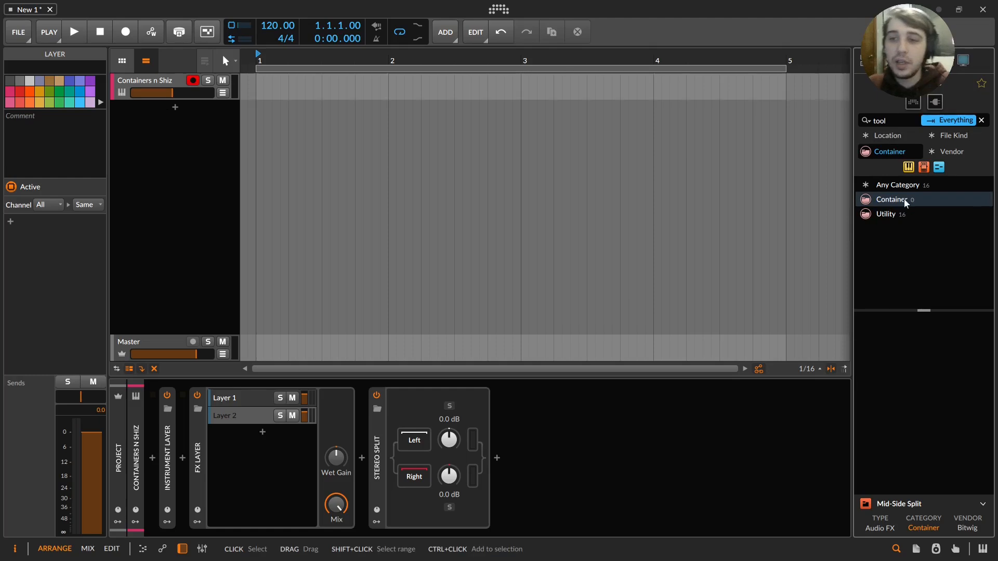
click(917, 106)
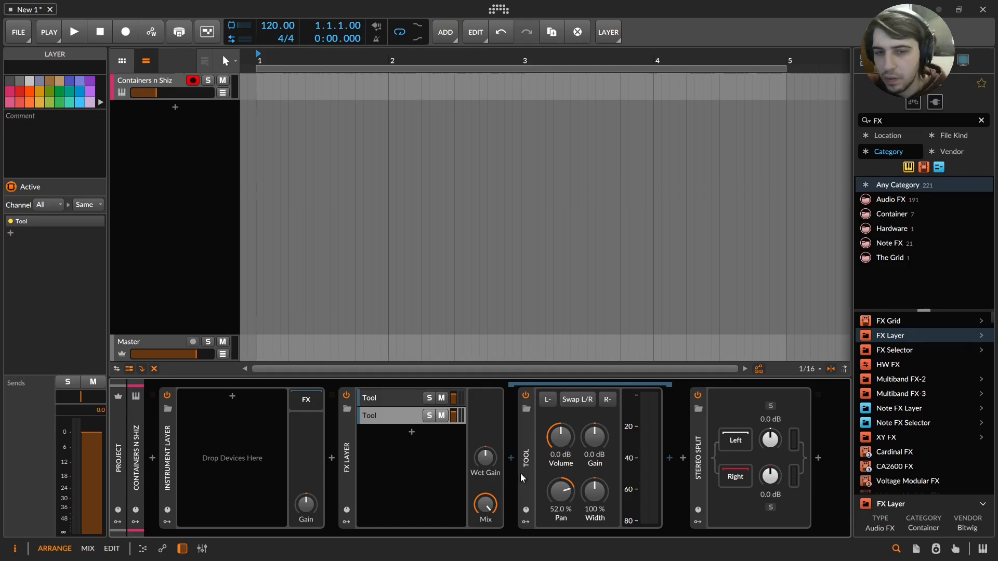
Rename the FX Layer's first Tool layer, the one panned to -50.4 %, as LEFT
click(386, 400)
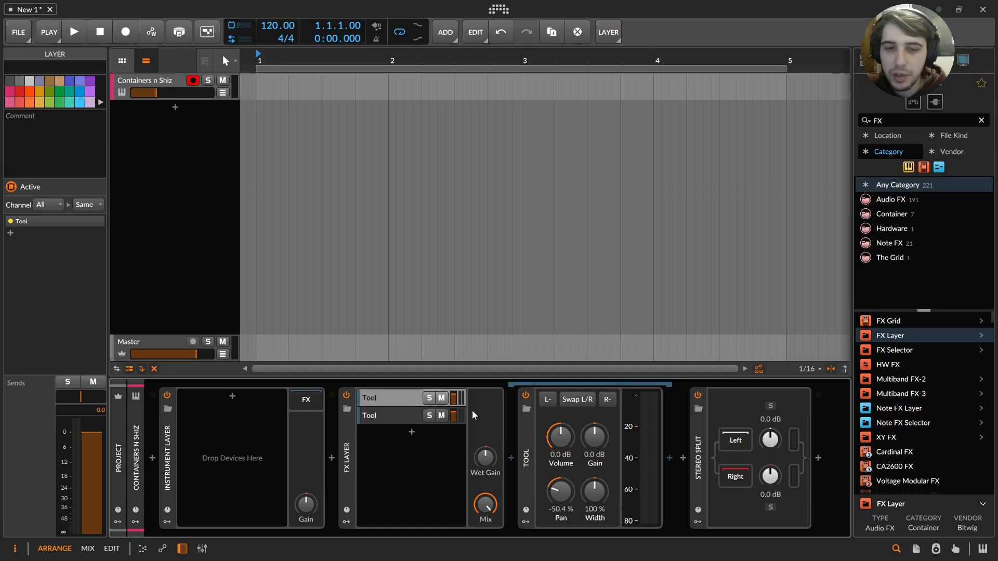
click(372, 400)
key(ctrl+r)
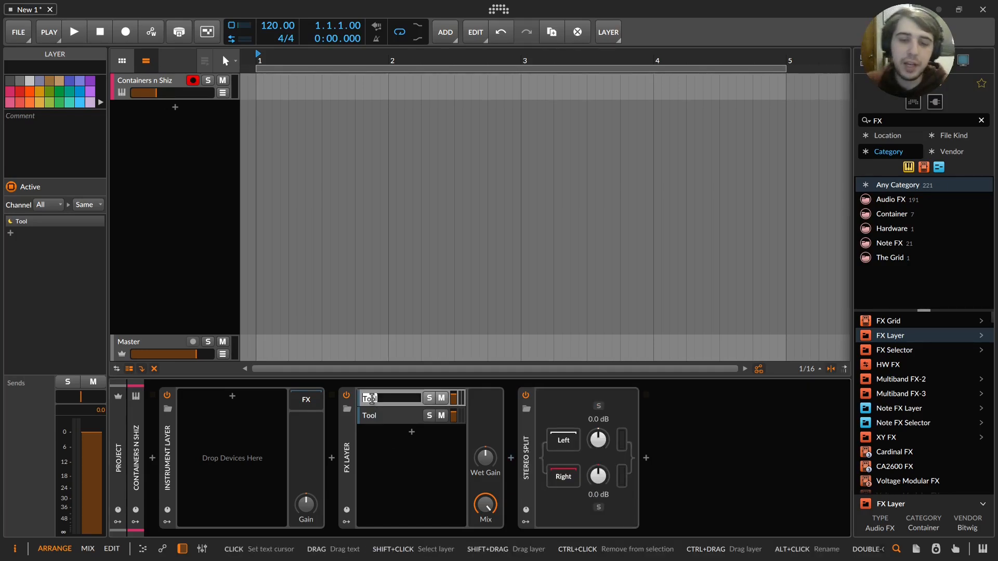
text(LEFT)
key(Return)
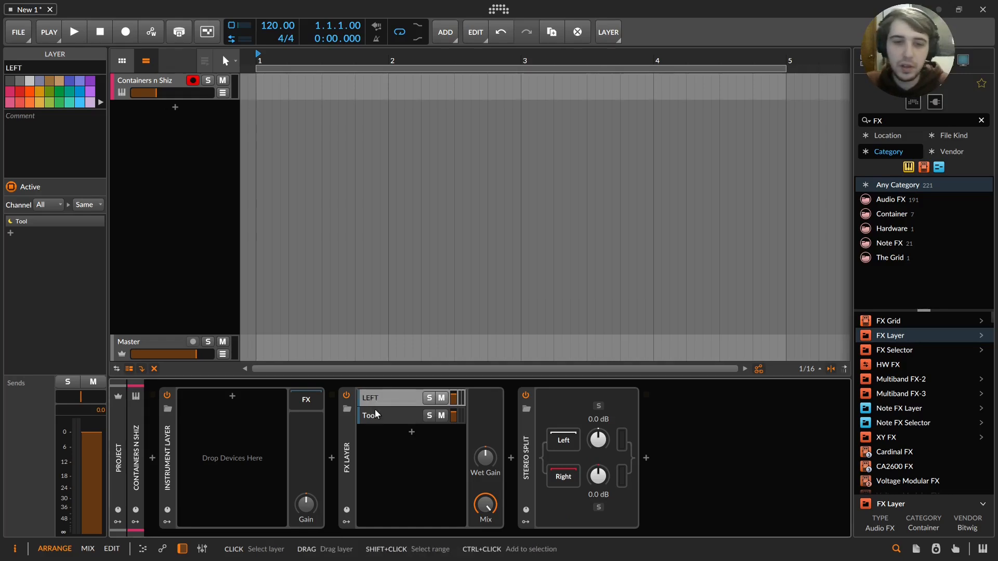
Rename the FX Layer's second Tool layer as RIGHT
click(378, 416)
key(ctrl+r)
text(R)
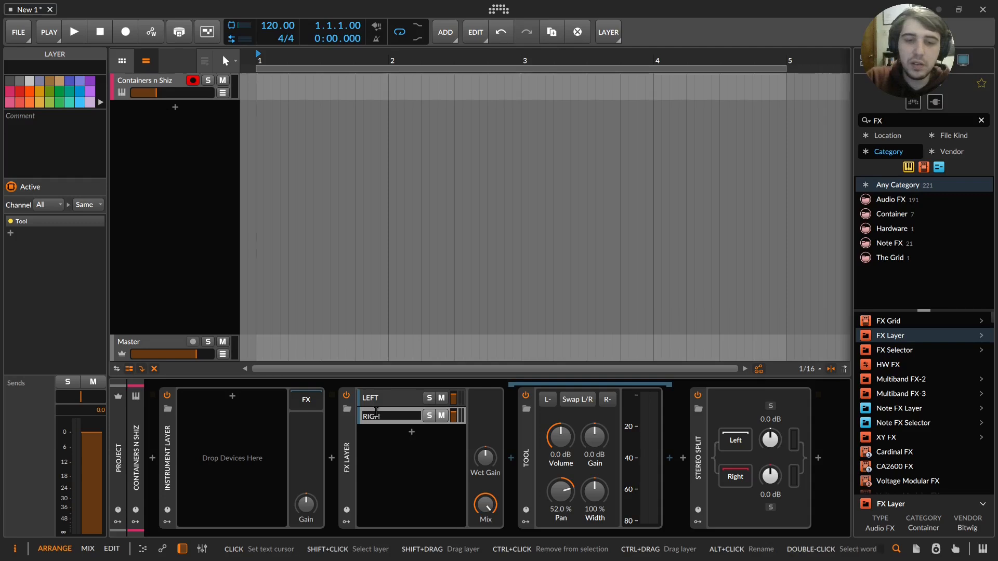
text(IGHT)
key(Return)
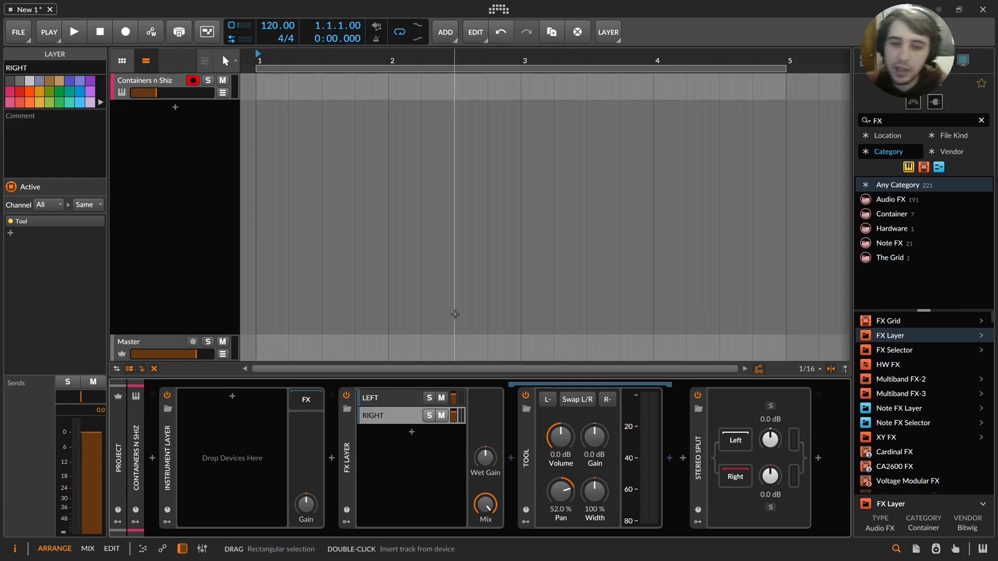
Add a third layer to the FX Layer and name it "MID (OR DRY)"
click(411, 434)
click(953, 365)
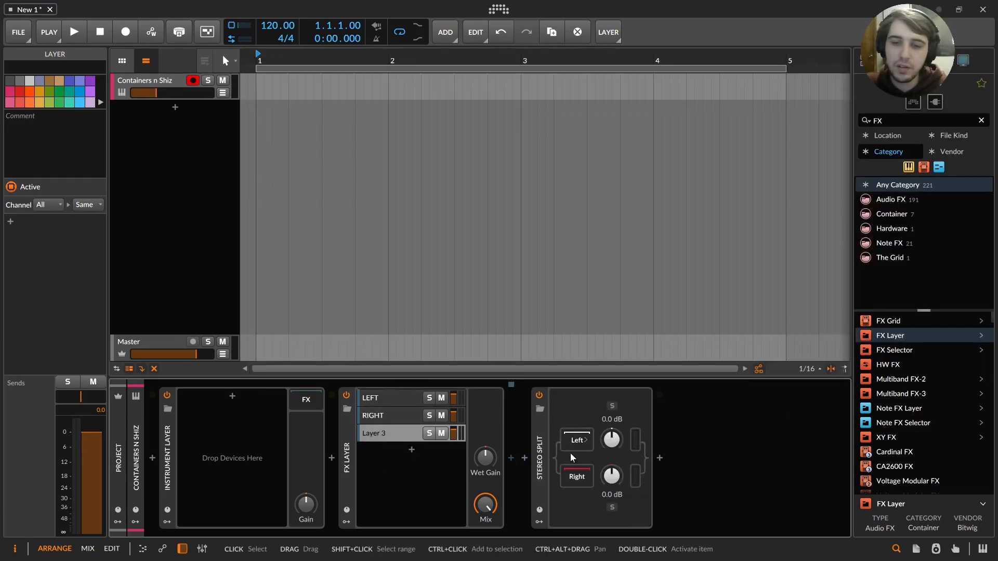
double_click(383, 432)
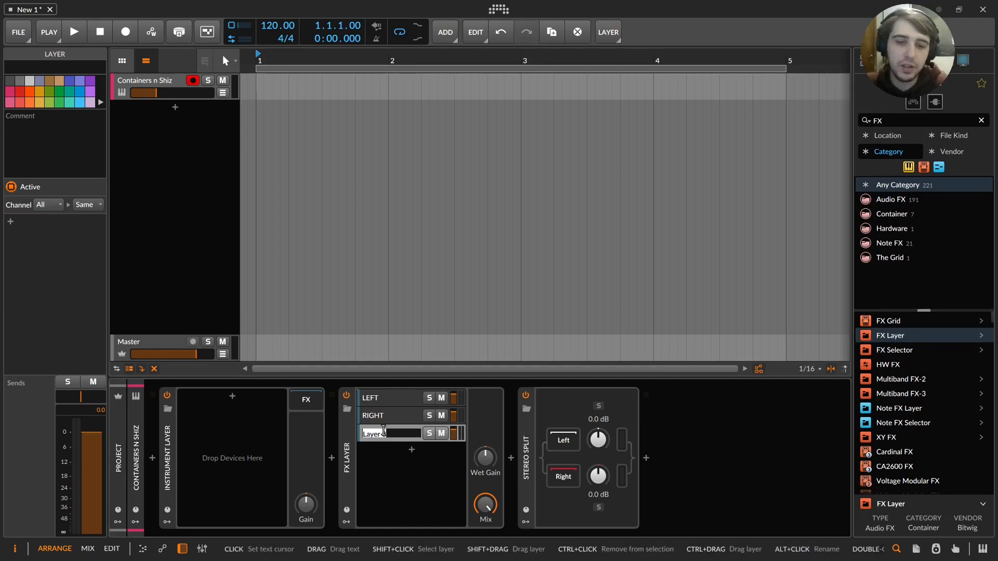
text(MID)
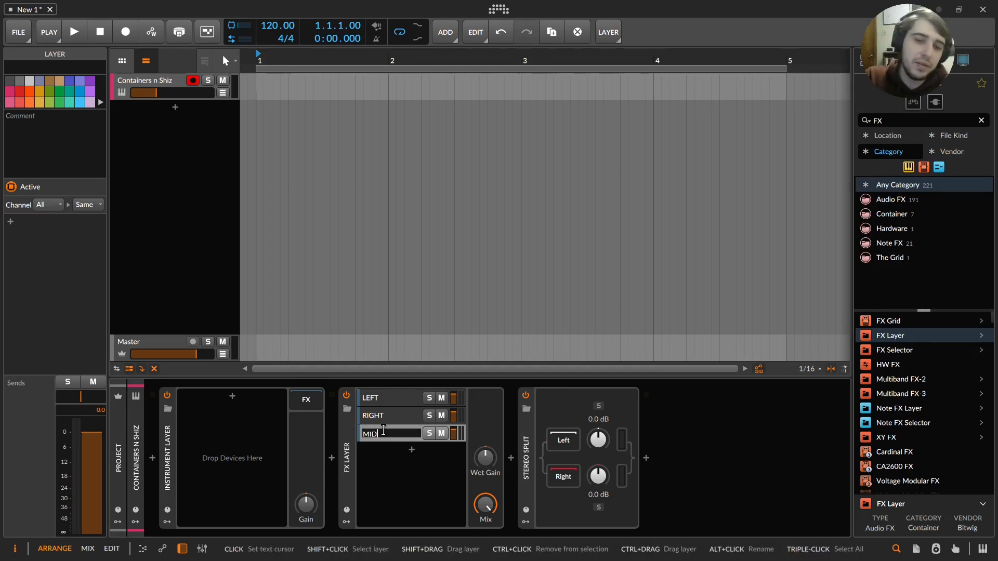
text( (OR DRY))
key(Return)
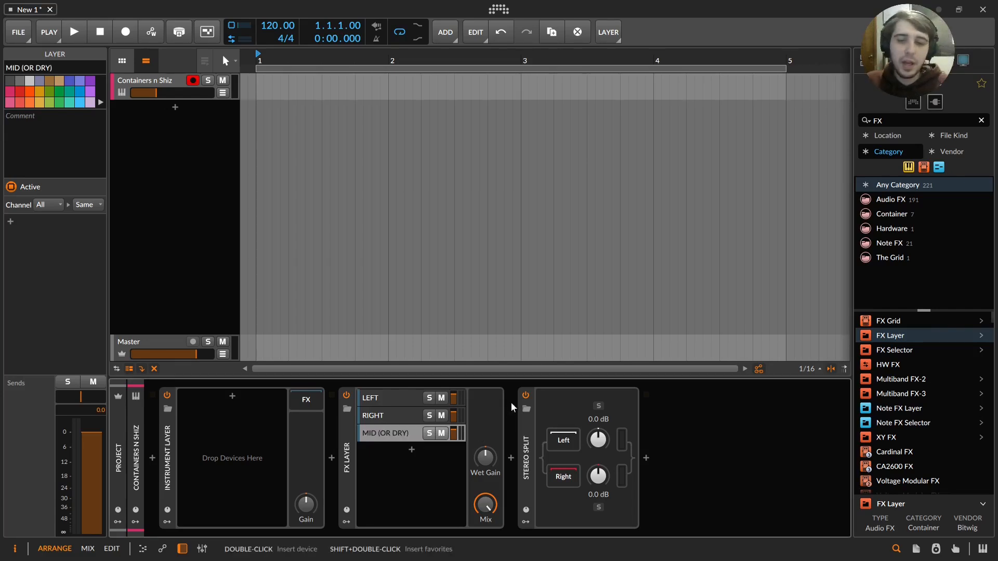
Wrap the Stereo Split in its own FX Layer and select the first FX Layer's MID (OR DRY) layer for comparison
double_click(344, 448)
double_click(345, 451)
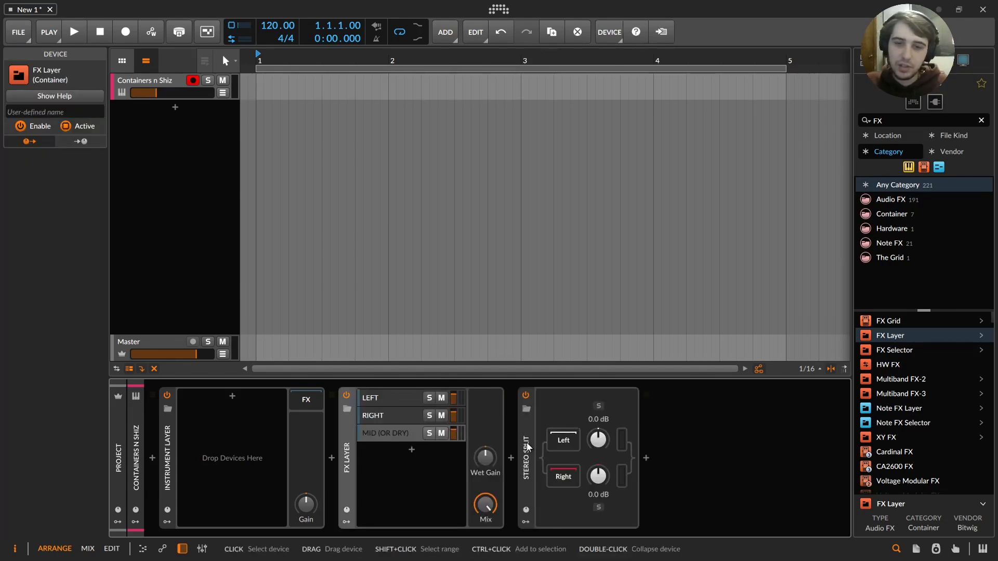
click(526, 442)
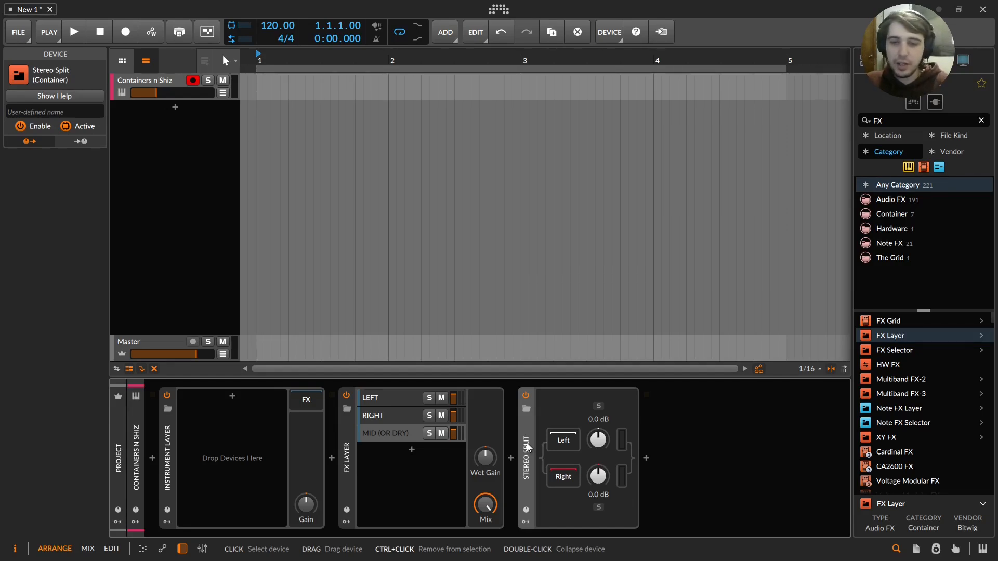
key(ctrl+g)
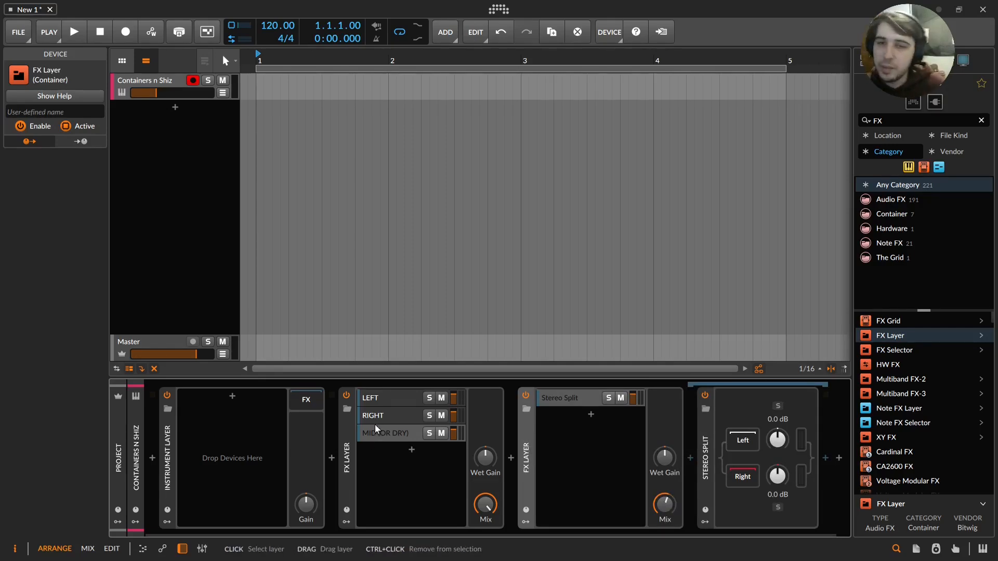
click(394, 436)
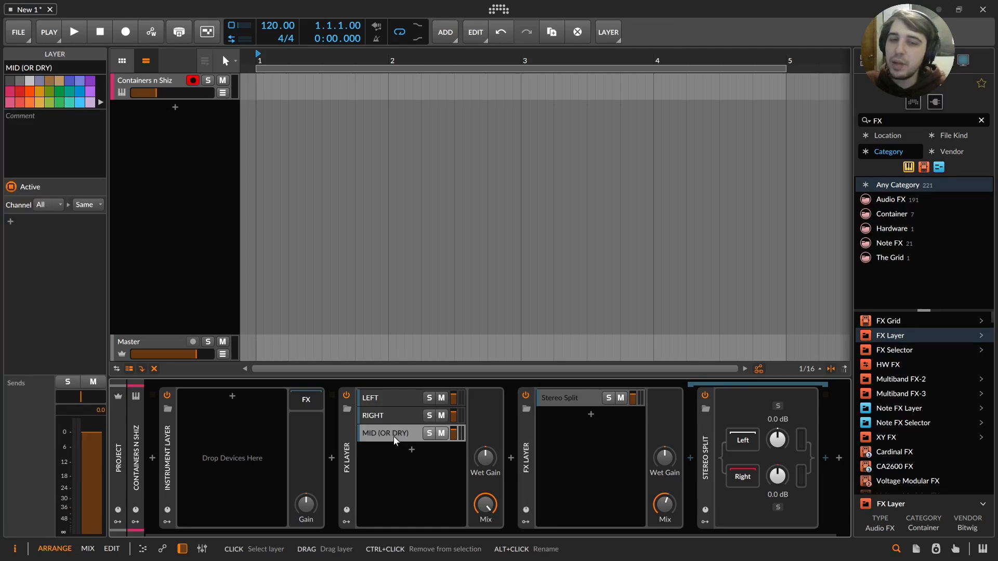
Lower the Mix of the FX Layer that contains the Stereo Split
mouse_move(665, 504)
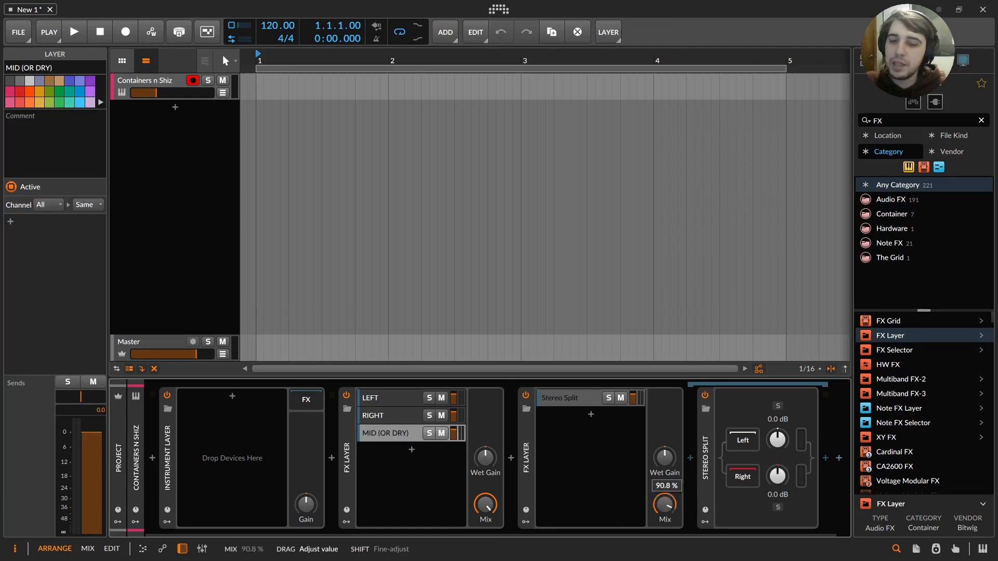
drag(665, 505, 665, 520)
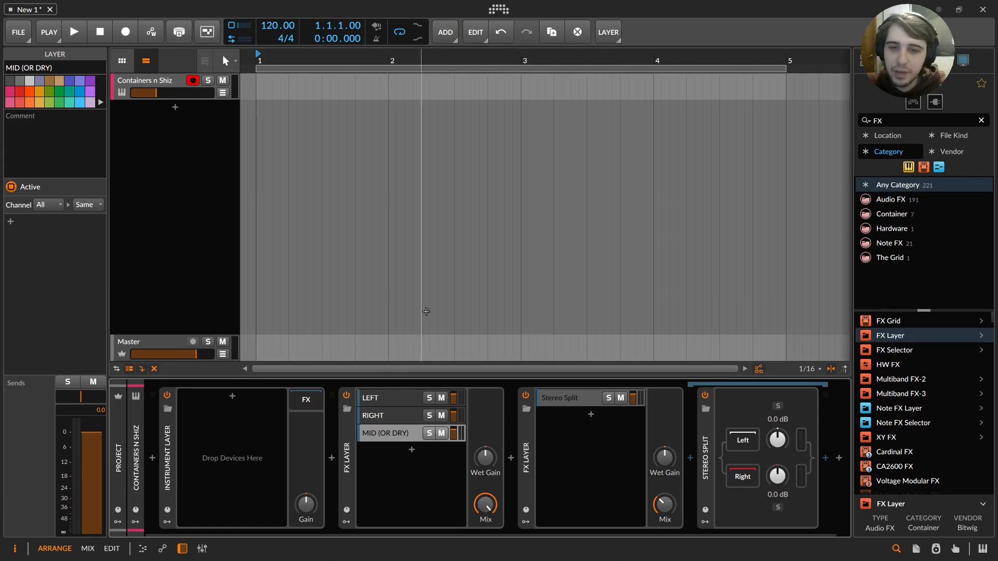
Replace the FX Layer and Stereo Split setups after the Instrument Layer with a single empty FX Selector
click(711, 452)
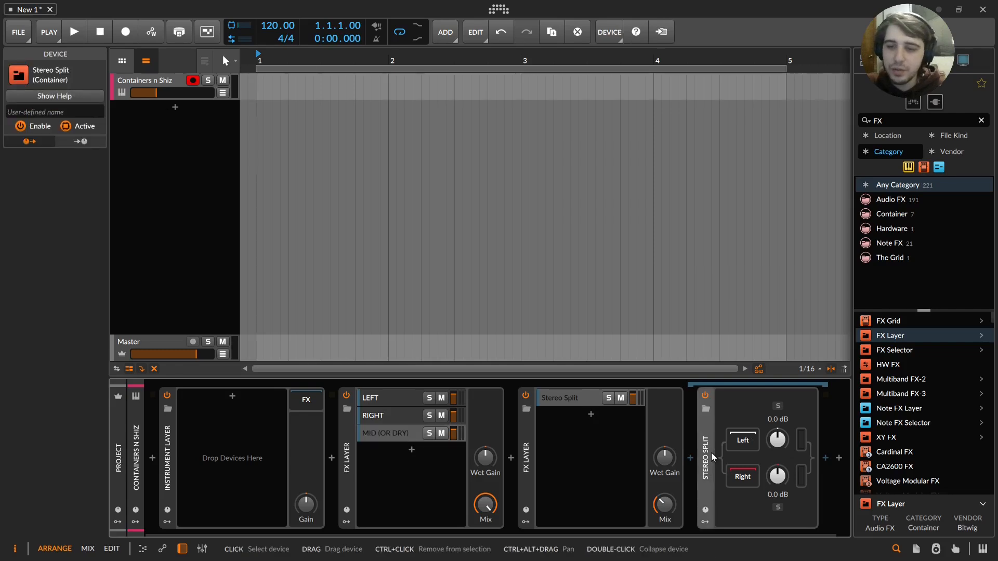
key(Down)
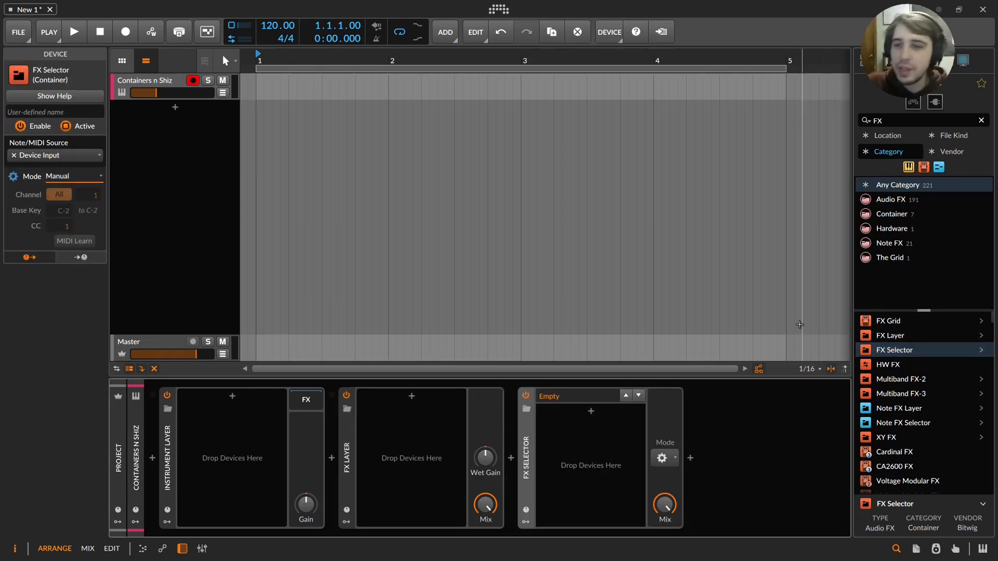
scroll(892, 423, down, 2)
scroll(892, 422, up, 1)
scroll(892, 422, up, 2)
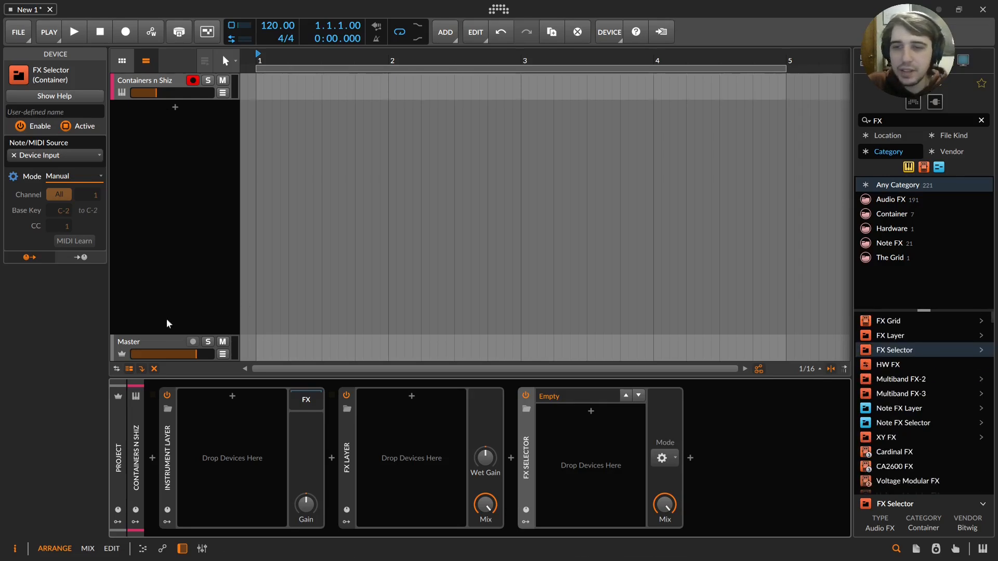
click(173, 441)
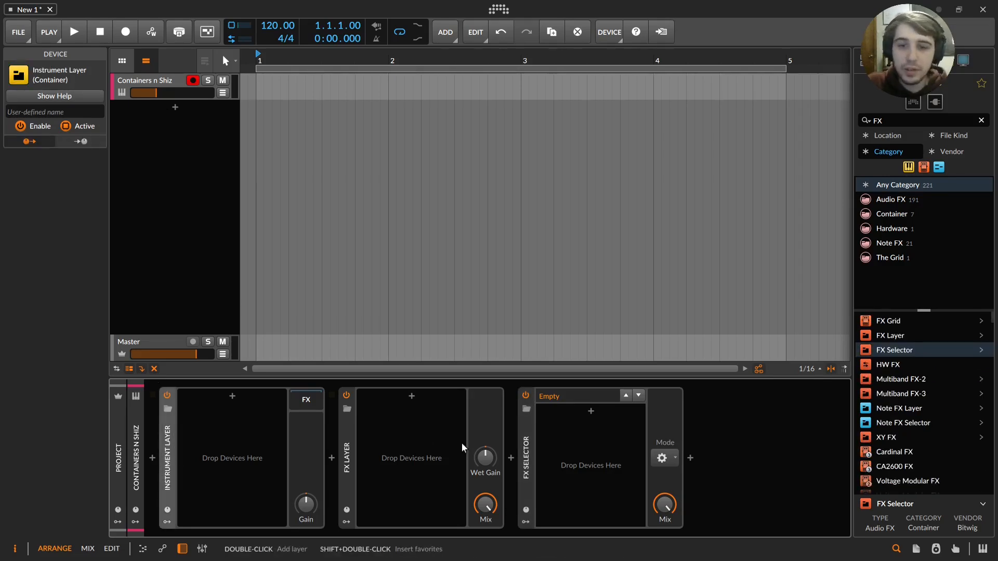
click(347, 450)
key(Delete)
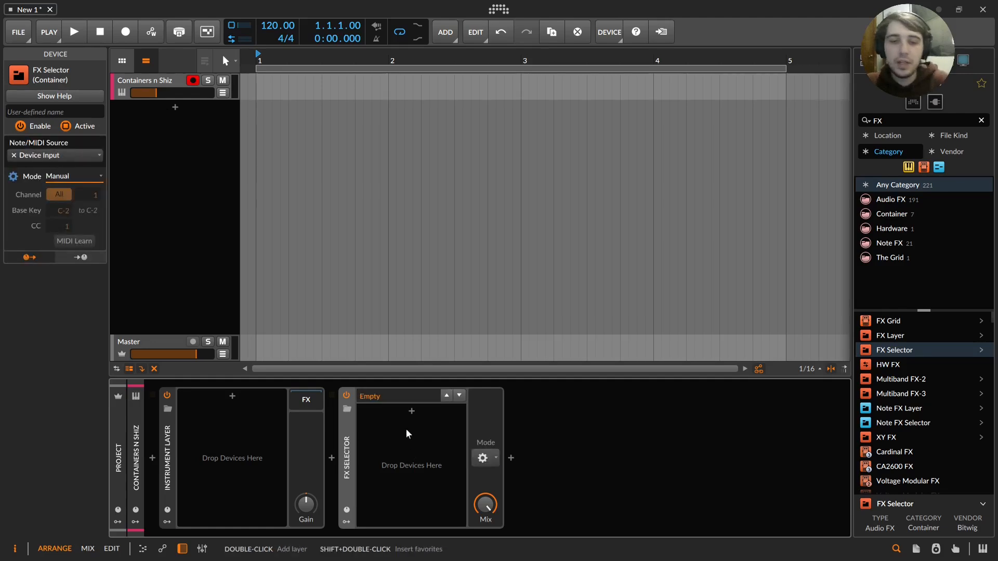
Add three layers to the FX Selector holding Amp, Chorus+ and Dual Pan
click(411, 413)
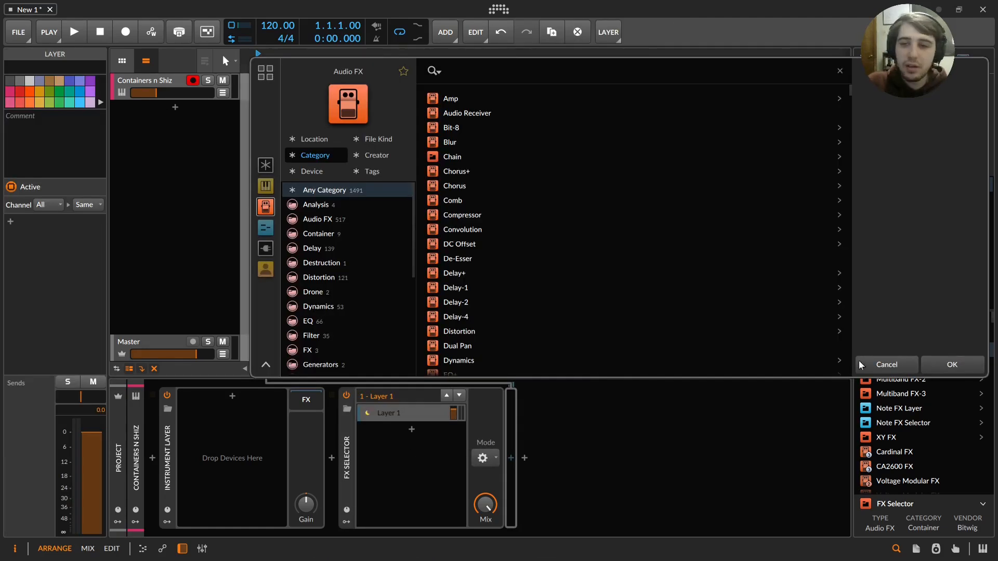
double_click(441, 98)
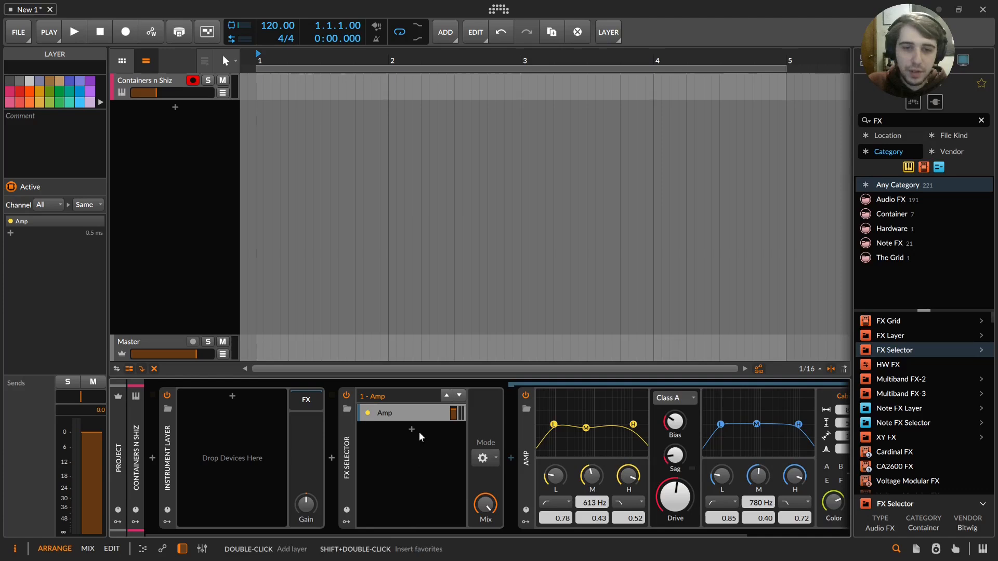
click(413, 429)
double_click(457, 170)
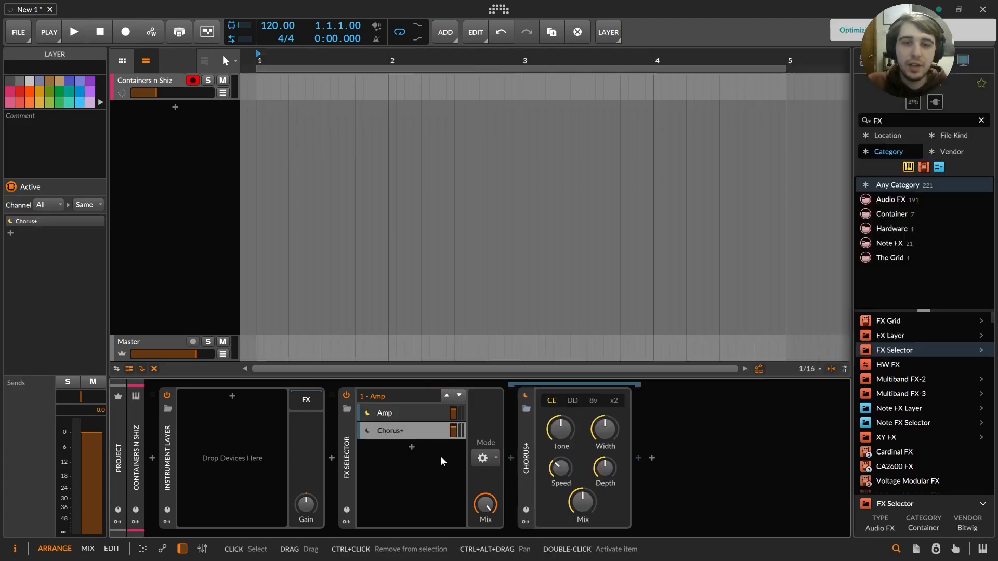
click(413, 449)
click(474, 364)
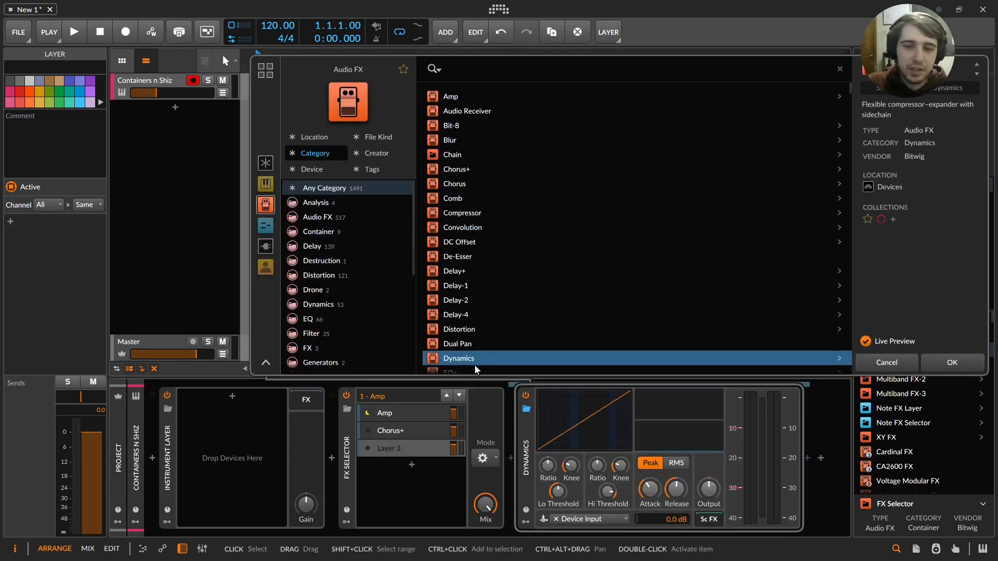
double_click(467, 339)
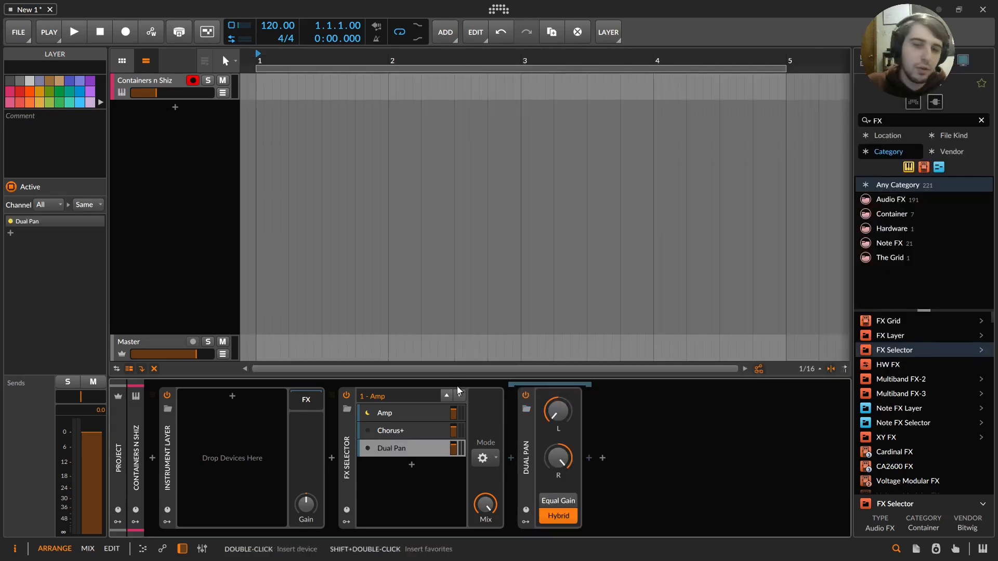
Cycle the FX Selector's active layer through Amp, Chorus+ and Dual Pan, ending on Dual Pan
click(459, 396)
click(459, 396)
click(460, 396)
click(459, 396)
click(460, 397)
click(459, 397)
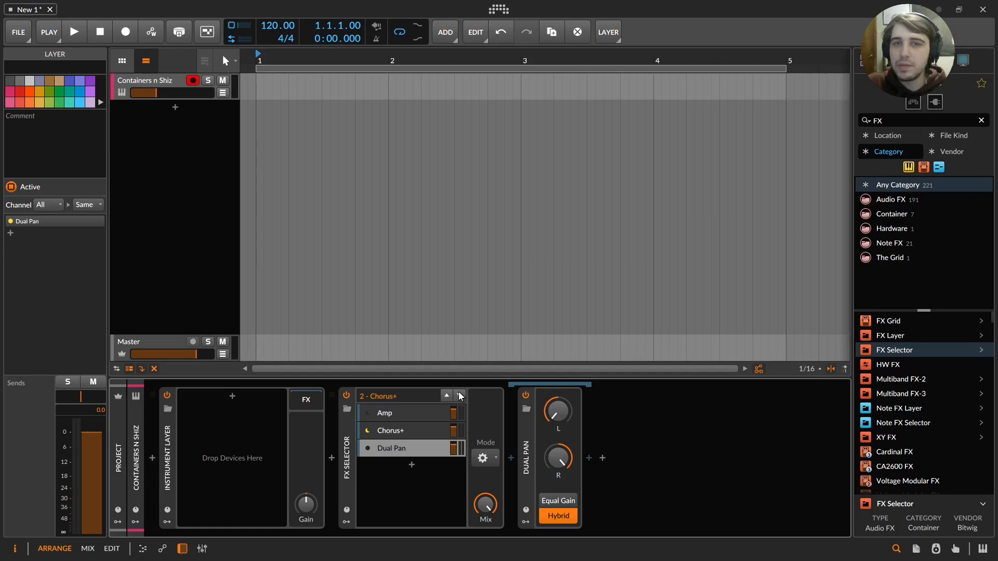
Replace the FX Selector with an Instrument Selector and an XY Instrument, found by searching the device browser for INSTRUM
click(347, 441)
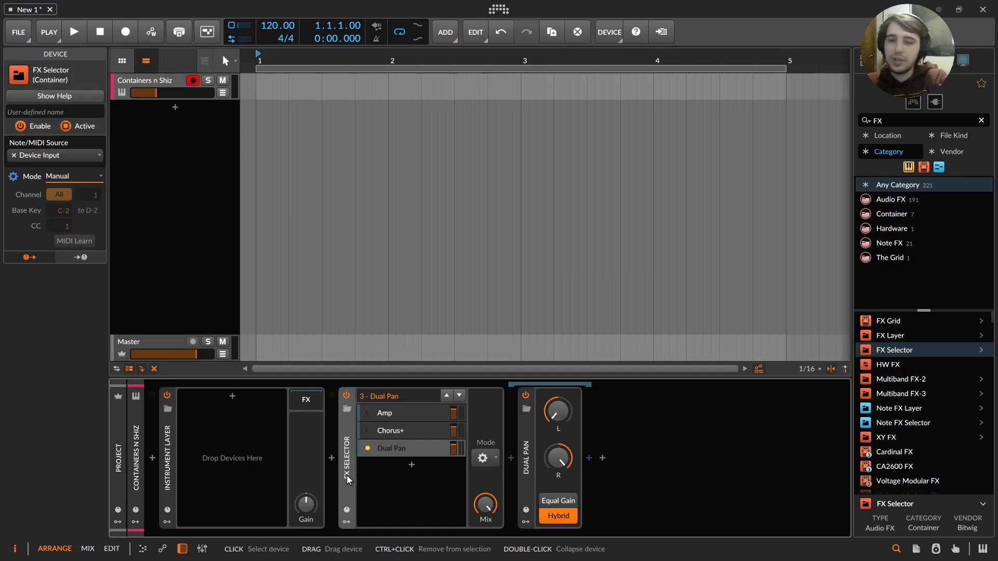
key(Delete)
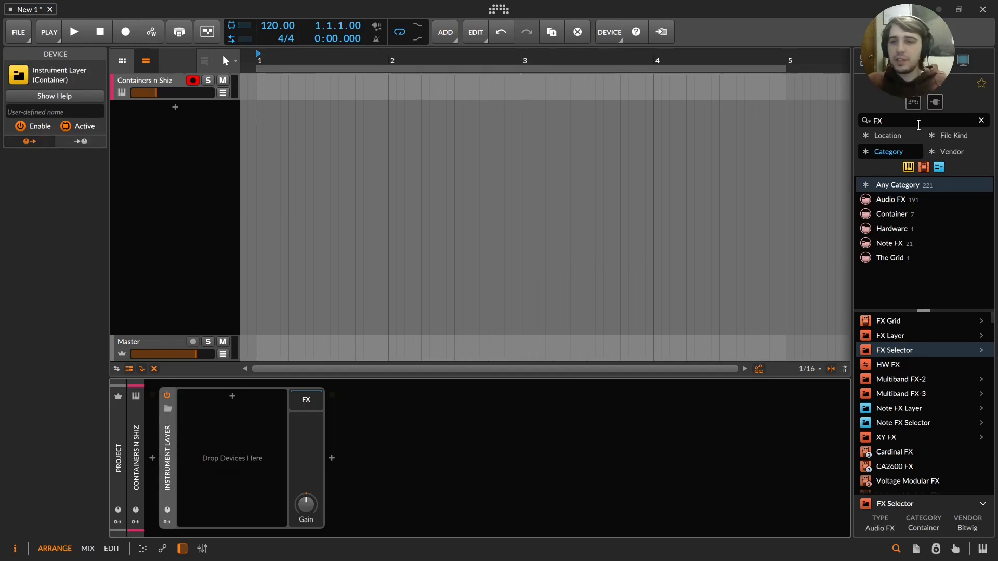
drag(919, 124, 477, 152)
text(IN)
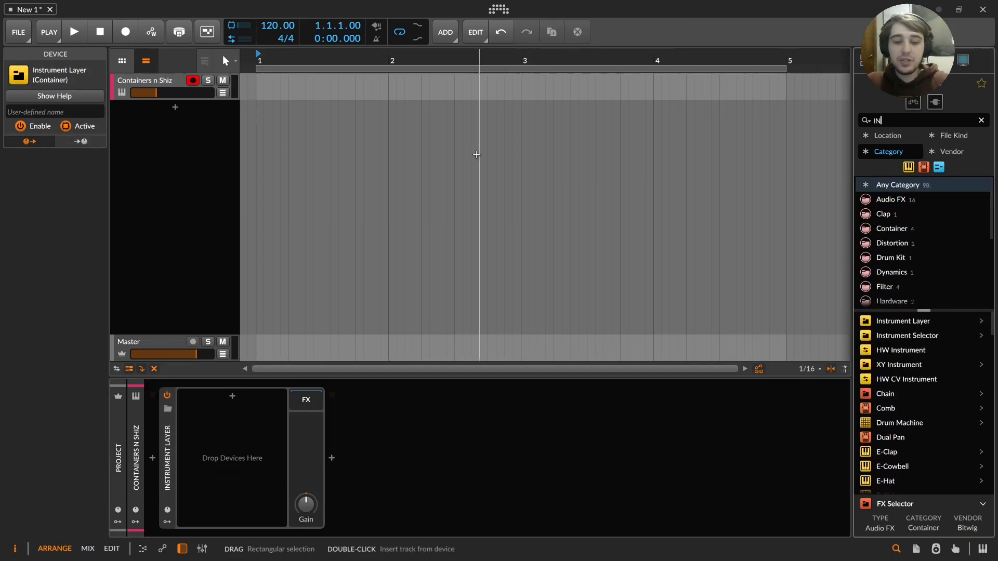
text(STRUM)
drag(911, 335, 475, 429)
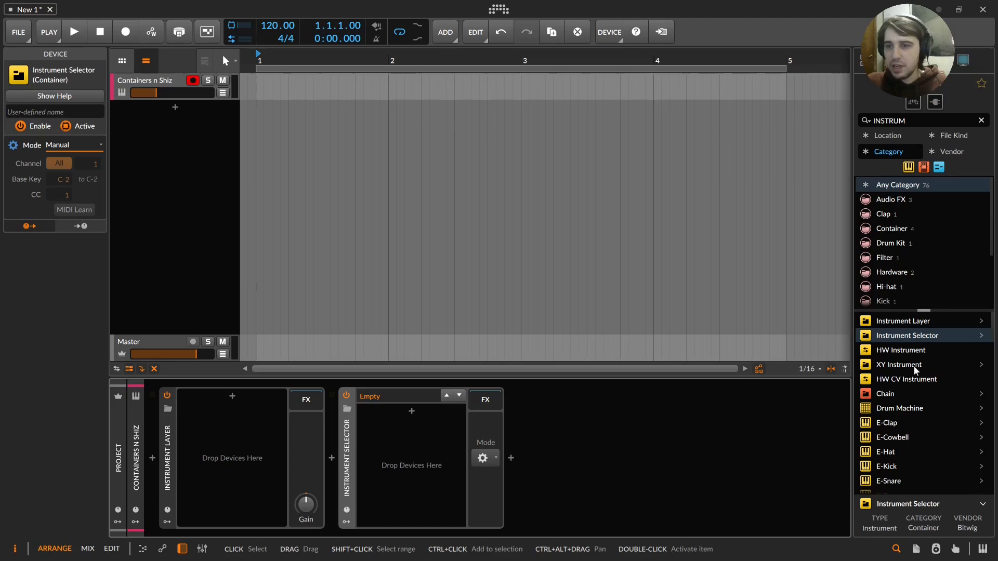
drag(914, 366, 583, 494)
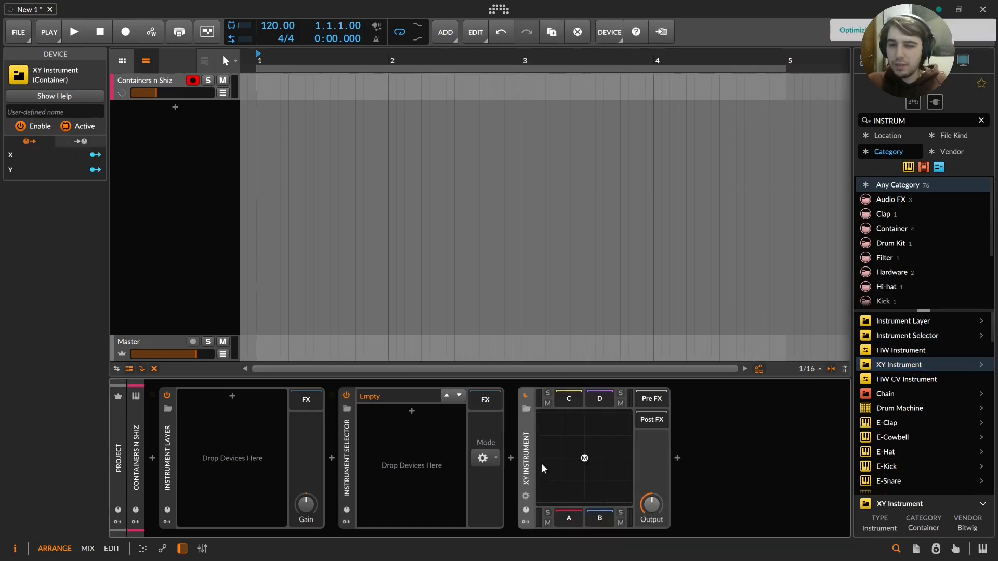
mouse_move(584, 458)
mouse_down()
mouse_move(585, 438)
mouse_move(614, 452)
mouse_move(613, 441)
mouse_move(586, 465)
mouse_up()
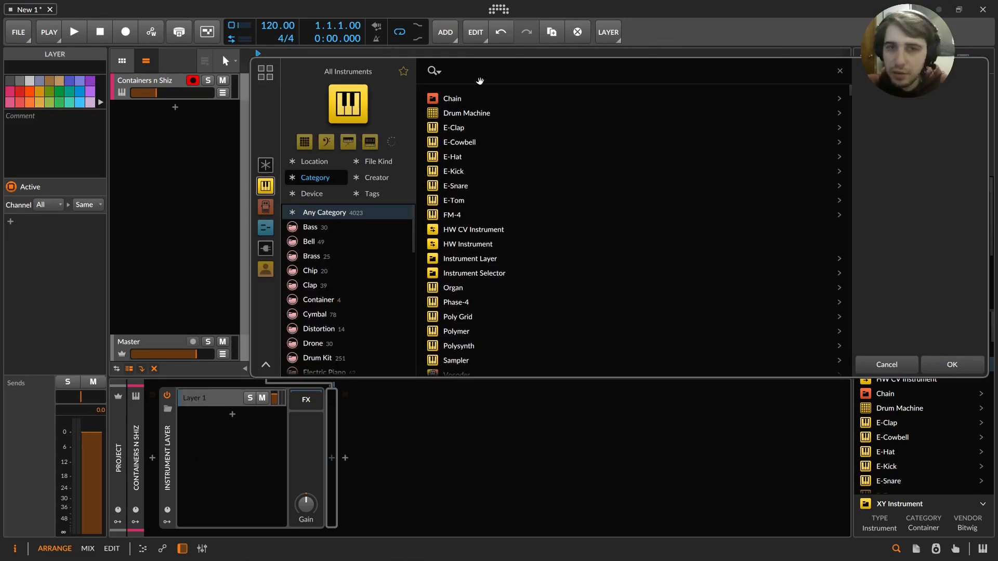
Add a Sampler layer and an E-Kick layer to the Instrument Layer
text(SA)
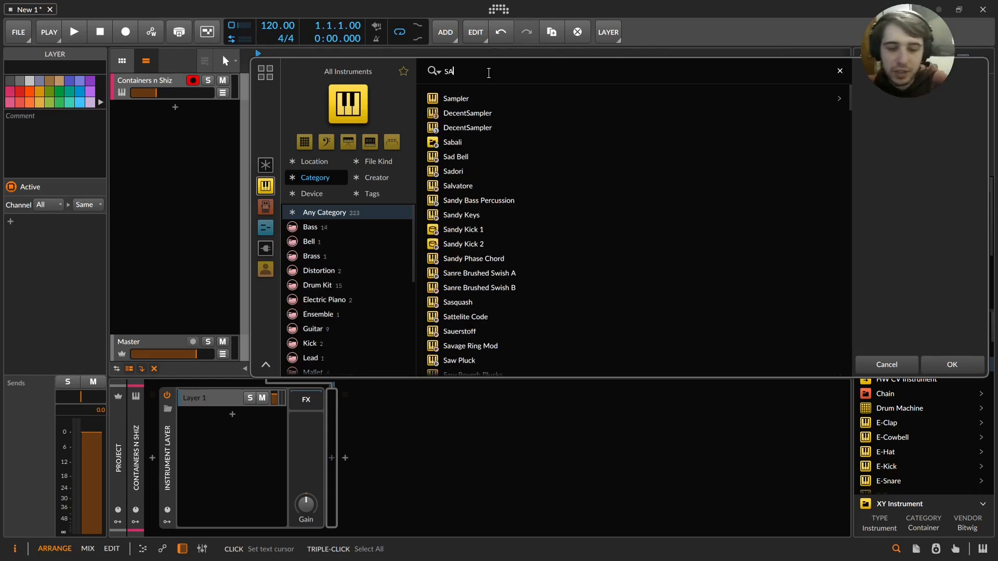
text(MPLER)
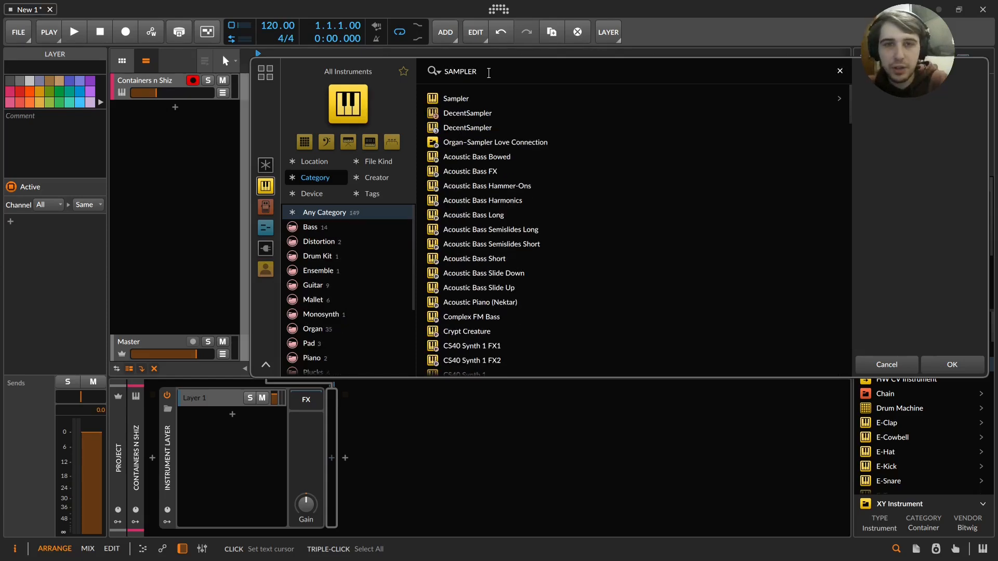
double_click(457, 98)
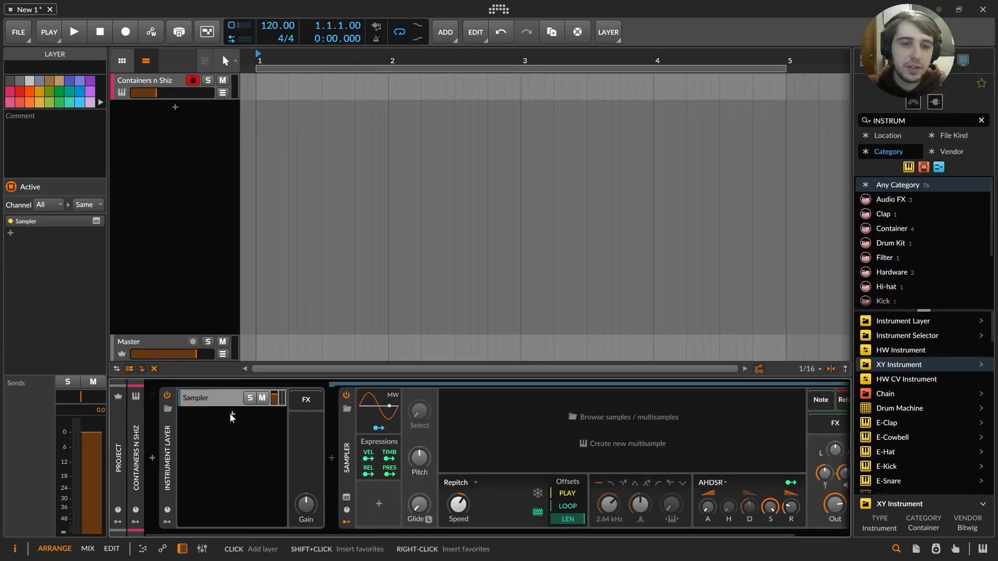
click(232, 415)
double_click(457, 170)
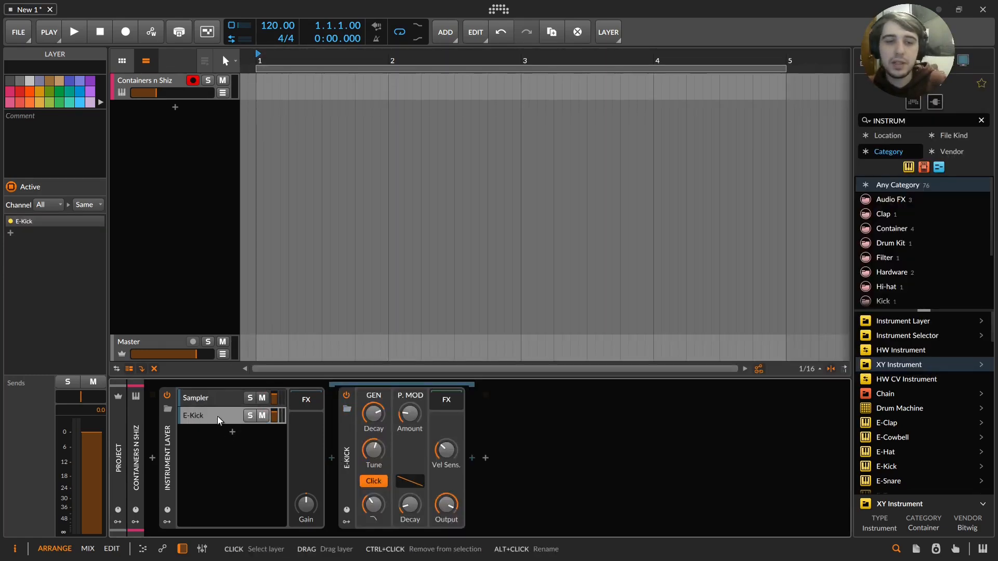
Add a Polymer layer to the Instrument Layer and delete the E-Kick layer
click(232, 433)
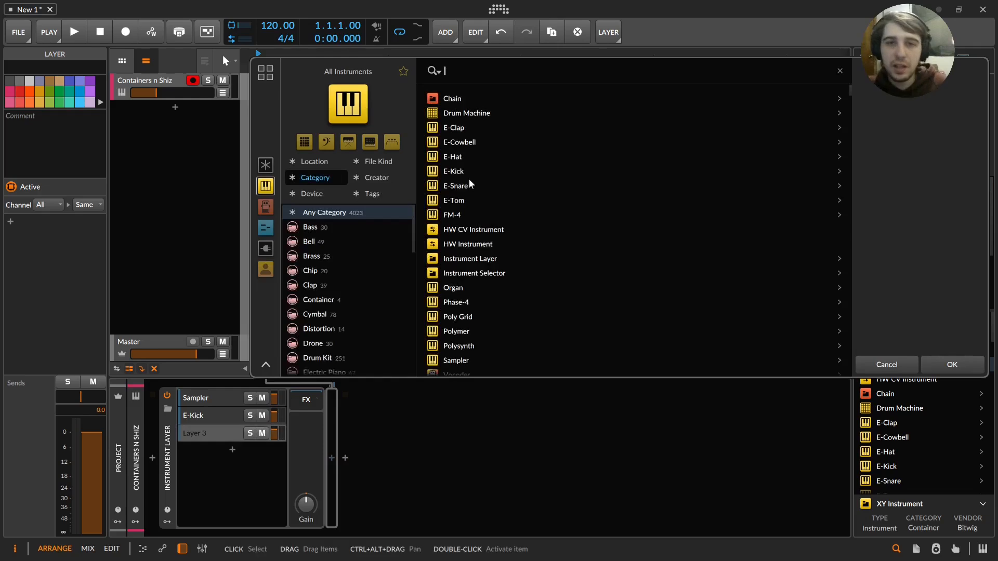
text(po)
double_click(467, 113)
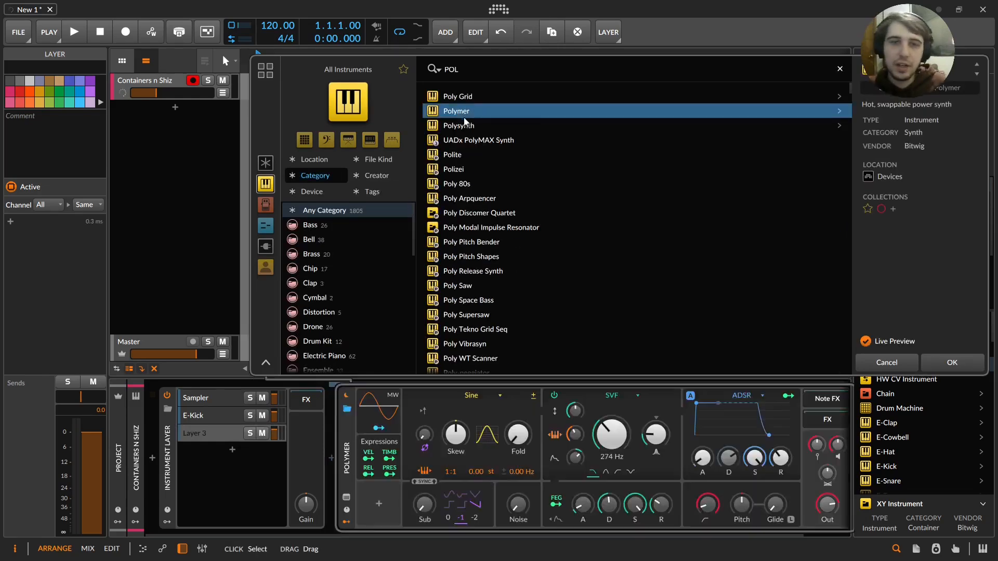
click(208, 421)
key(Delete)
Compare the device chains of the Sampler and Polymer layers by selecting each in turn
click(196, 401)
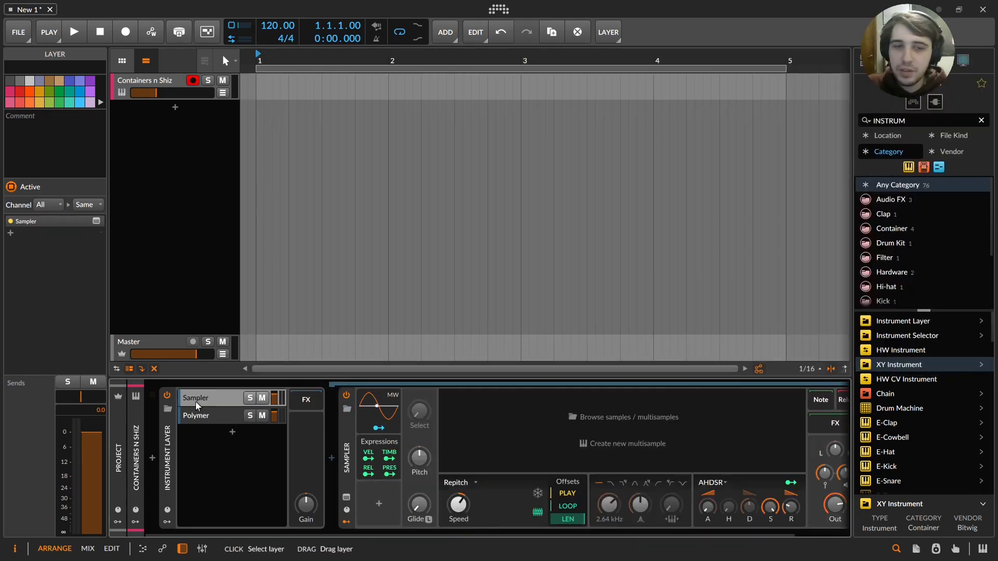
click(200, 416)
click(207, 403)
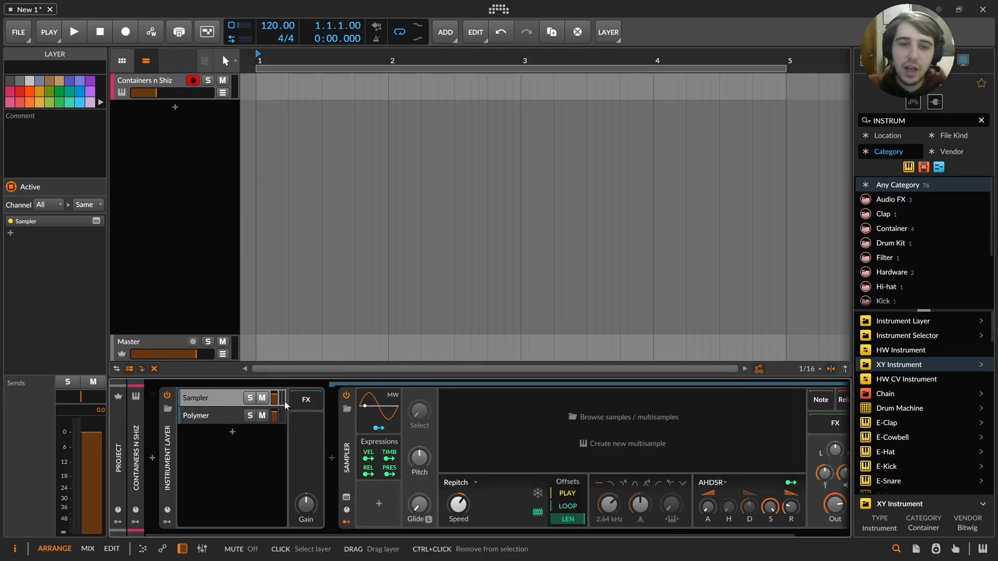
Insert an EQ-5 after the Polymer synth in the Polymer layer's device chain
click(226, 417)
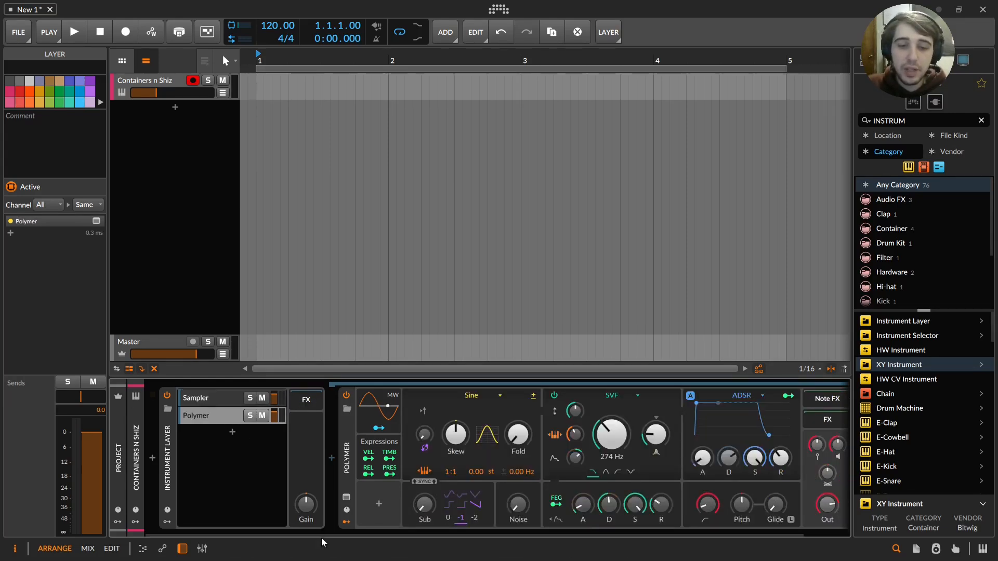
scroll(322, 536, right, 2)
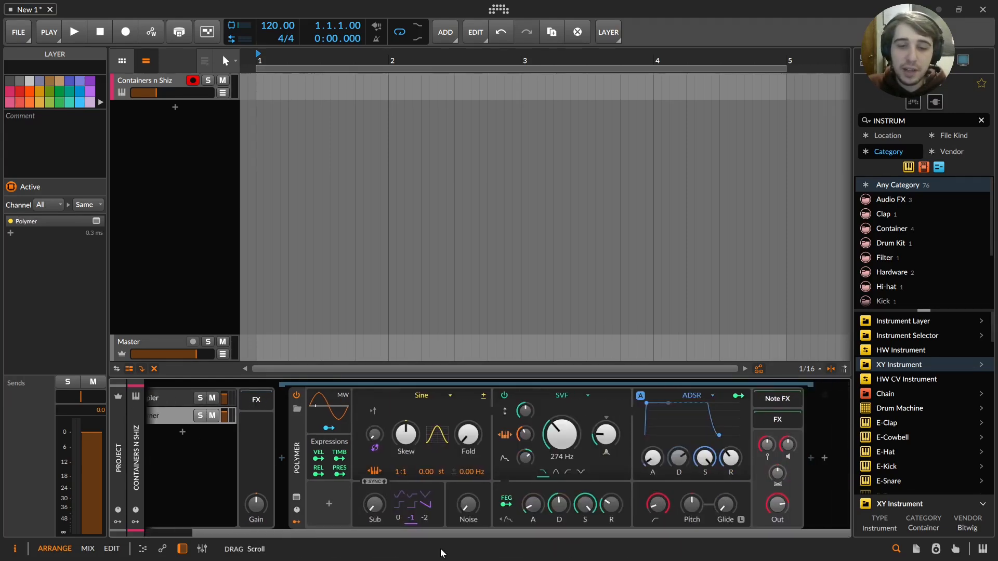
click(811, 457)
text(EQ)
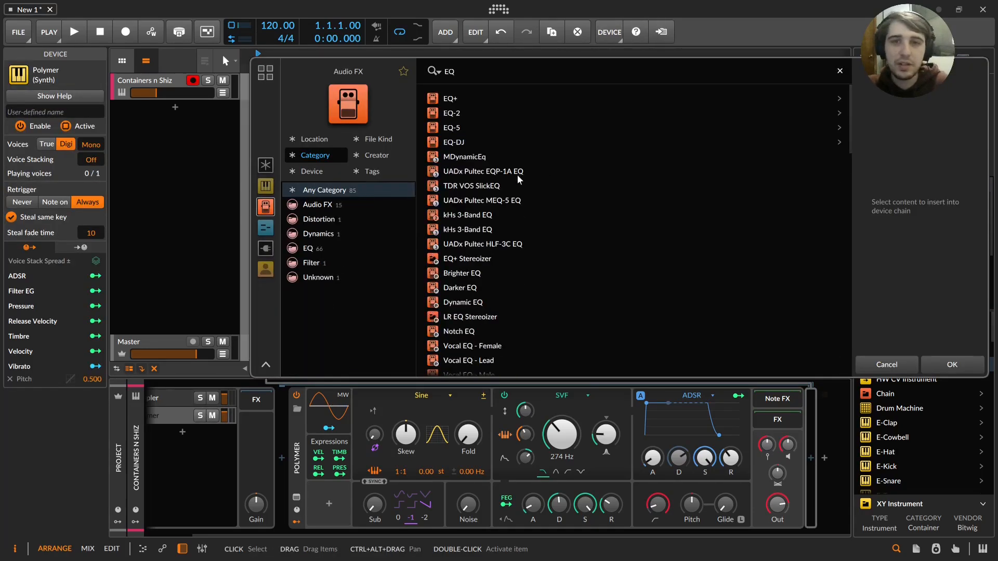
click(460, 128)
double_click(460, 127)
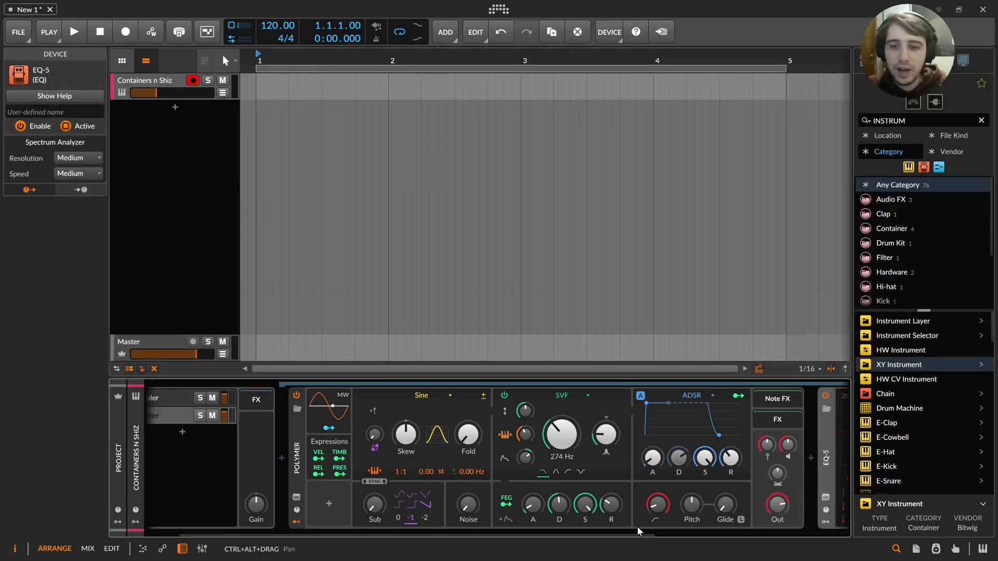
Set band 5 of the EQ-5 to a low-pass filter at about 183 Hz with a Q of 0.54
click(753, 479)
click(780, 492)
drag(746, 432, 732, 435)
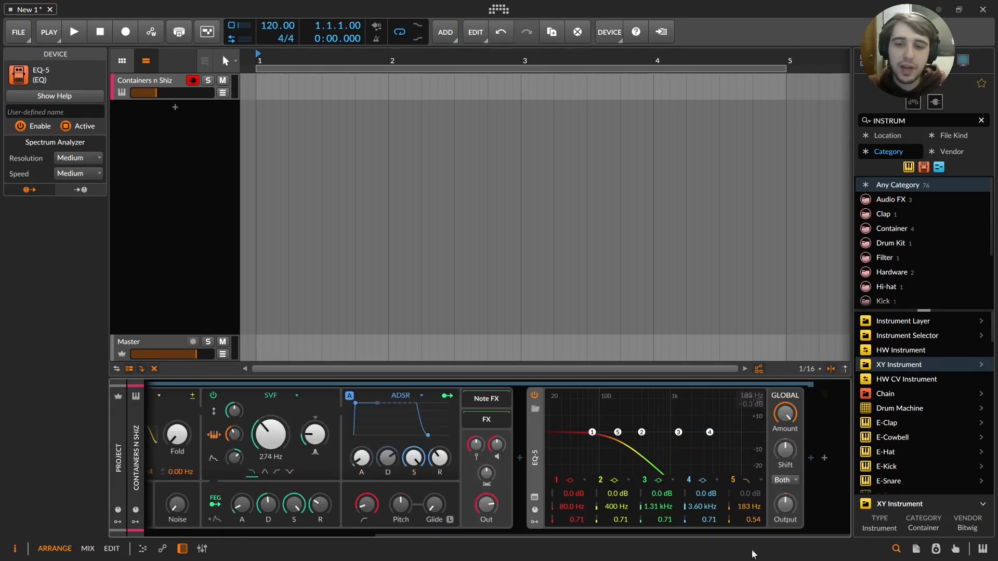
Solo the Polymer layer in the Instrument Layer and check its signal in the EQ-5 spectrum
drag(655, 535, 138, 374)
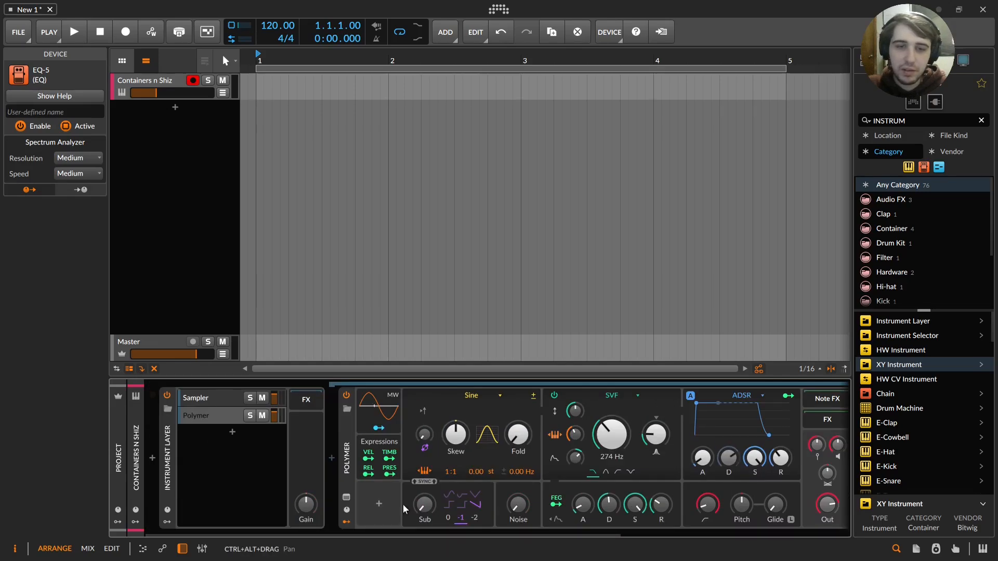
click(251, 416)
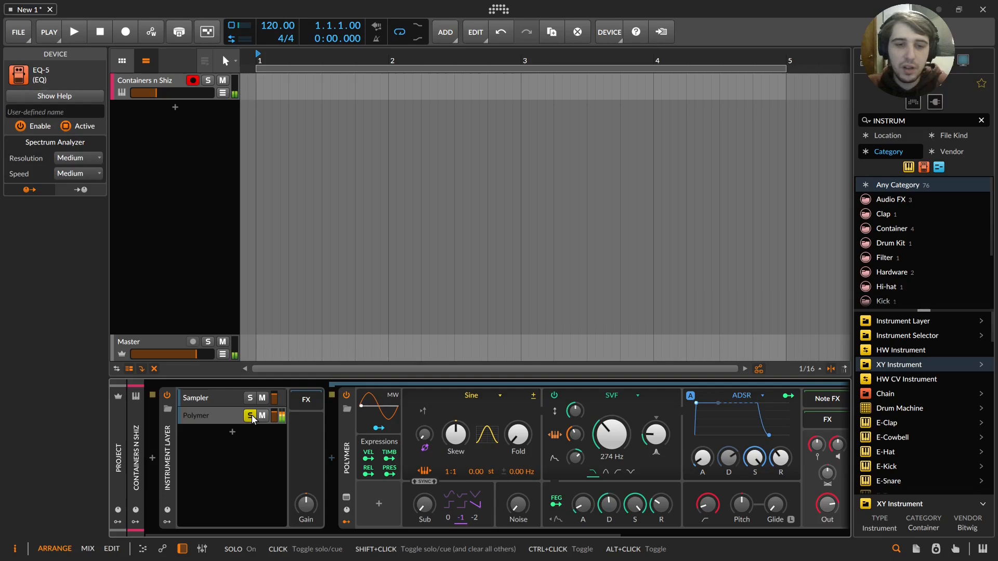
drag(525, 533, 641, 541)
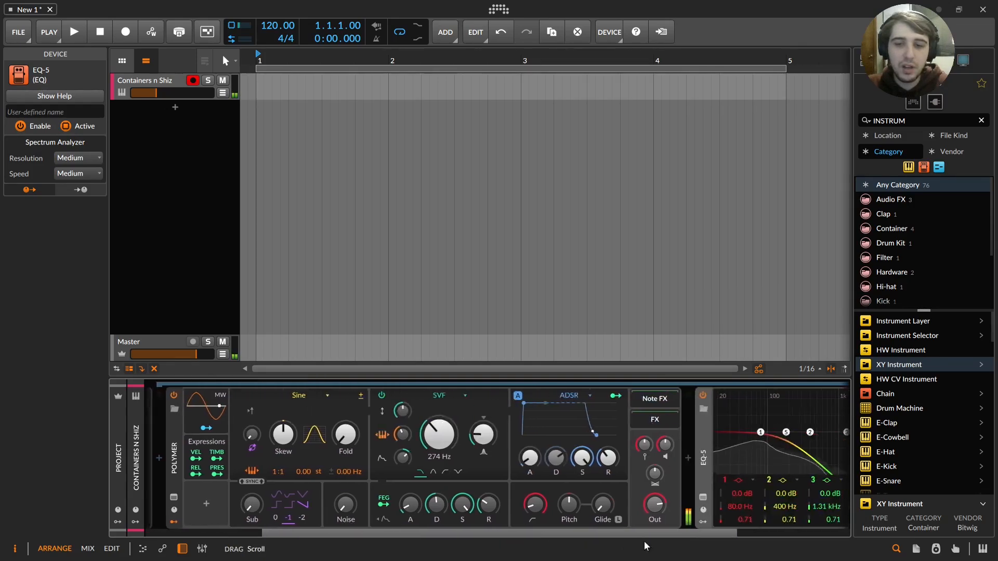
Adjust the Polymer layer's EQ-5: band 2 at 230 Hz, band 3 at 899 Hz, band 4 at 2.48 kHz, band 5 at 142 Hz with Q 1.42
drag(800, 437, 785, 436)
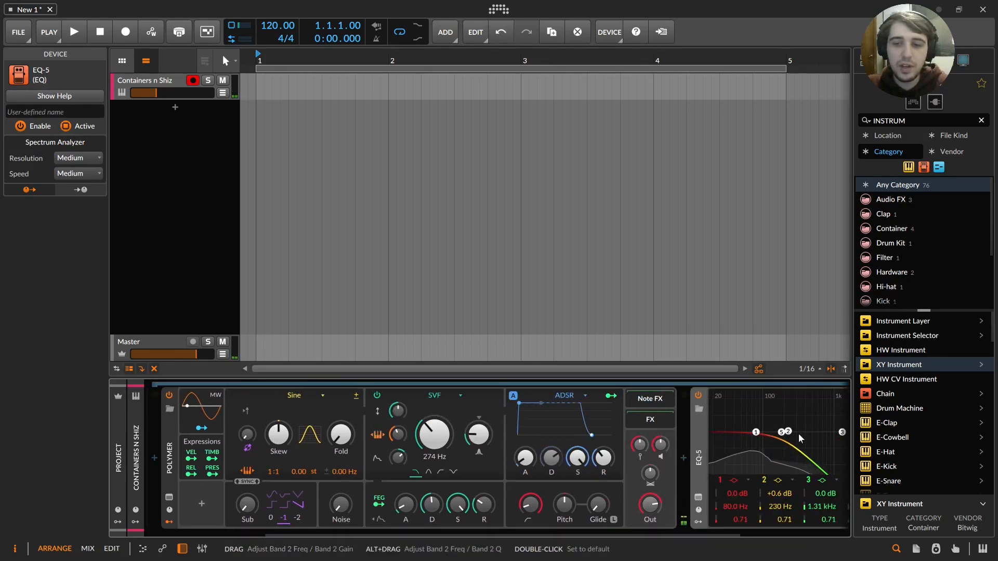
drag(832, 435, 830, 432)
drag(694, 535, 766, 457)
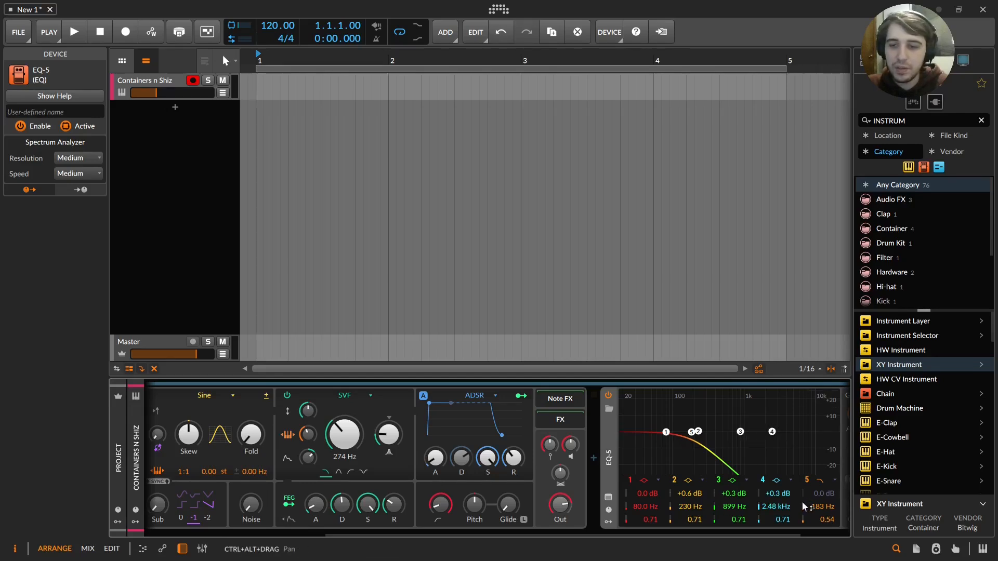
mouse_move(817, 508)
mouse_down()
mouse_move(817, 516)
mouse_move(821, 503)
mouse_up()
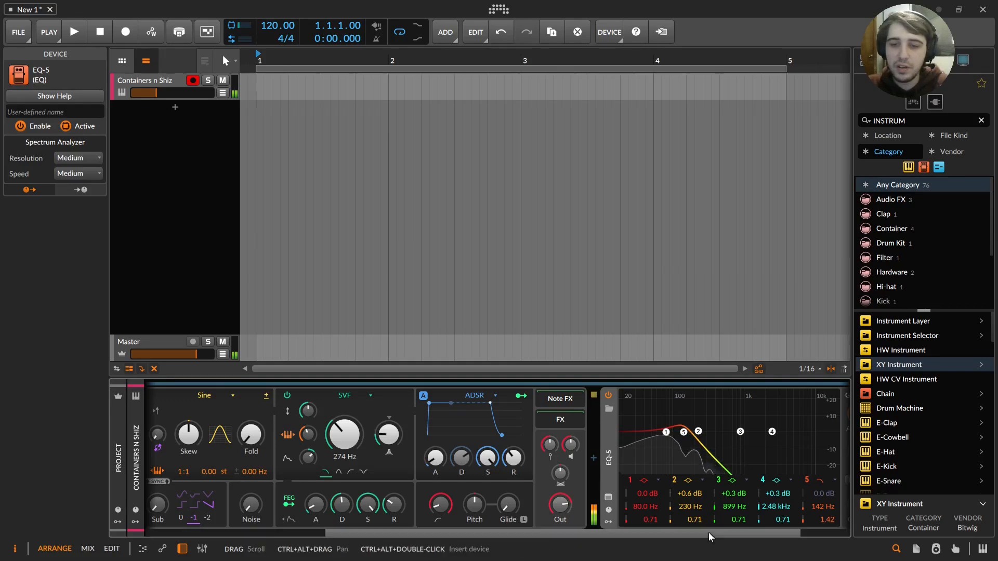
Search the sample library for BASS C, load DTS_Bass_C_18 into the Sampler layer's Sampler, and solo that layer
drag(709, 533, 127, 556)
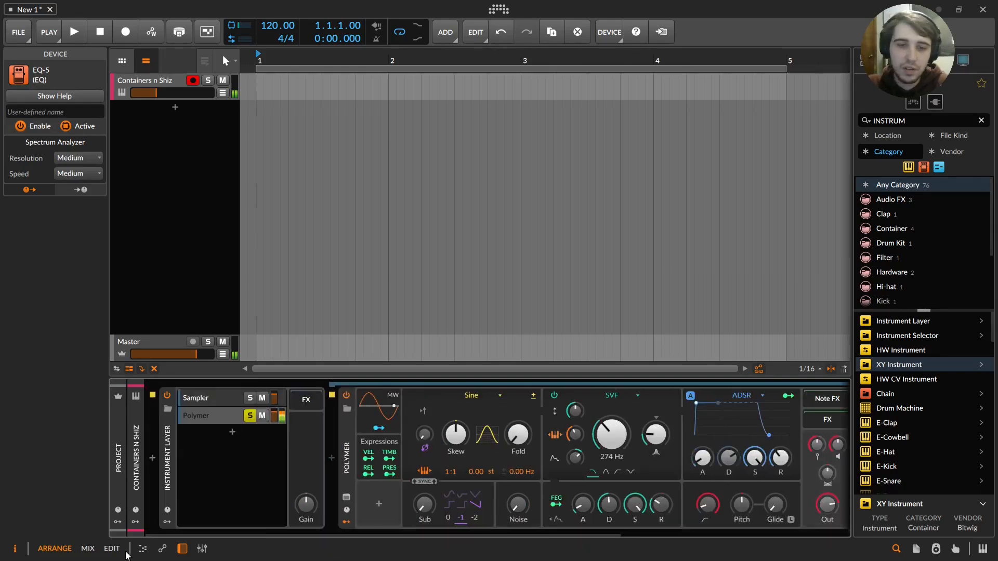
click(226, 402)
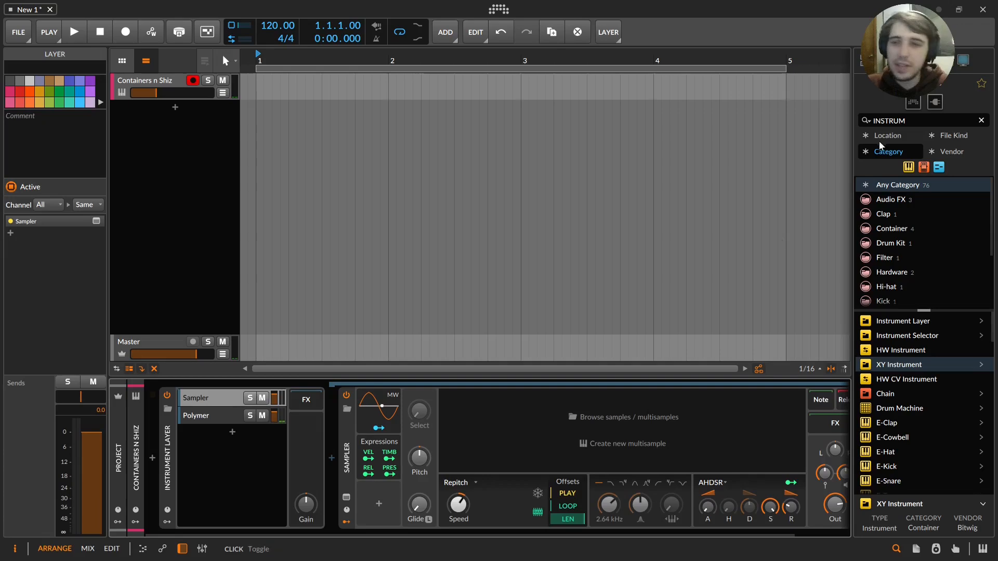
click(937, 59)
click(910, 122)
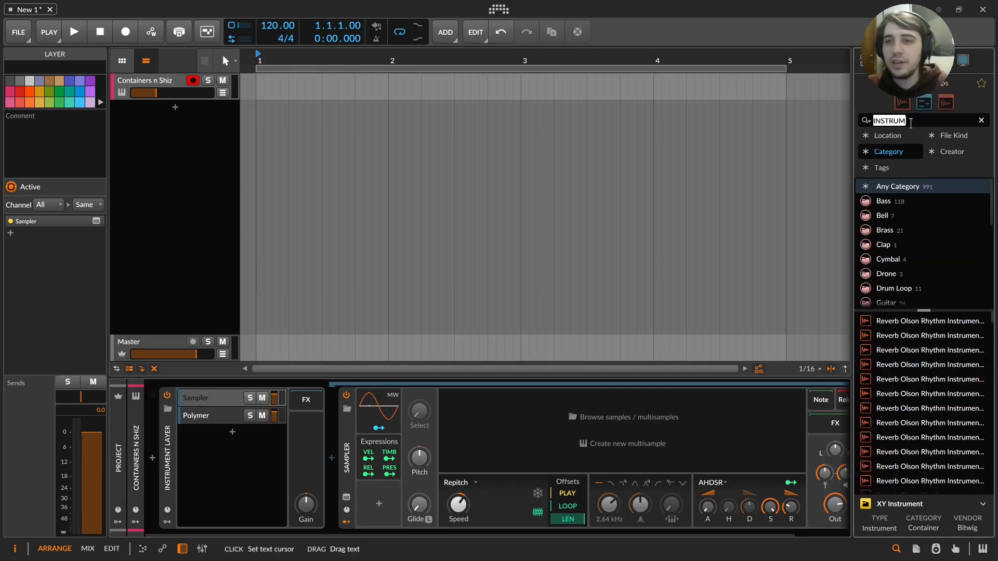
text(A)
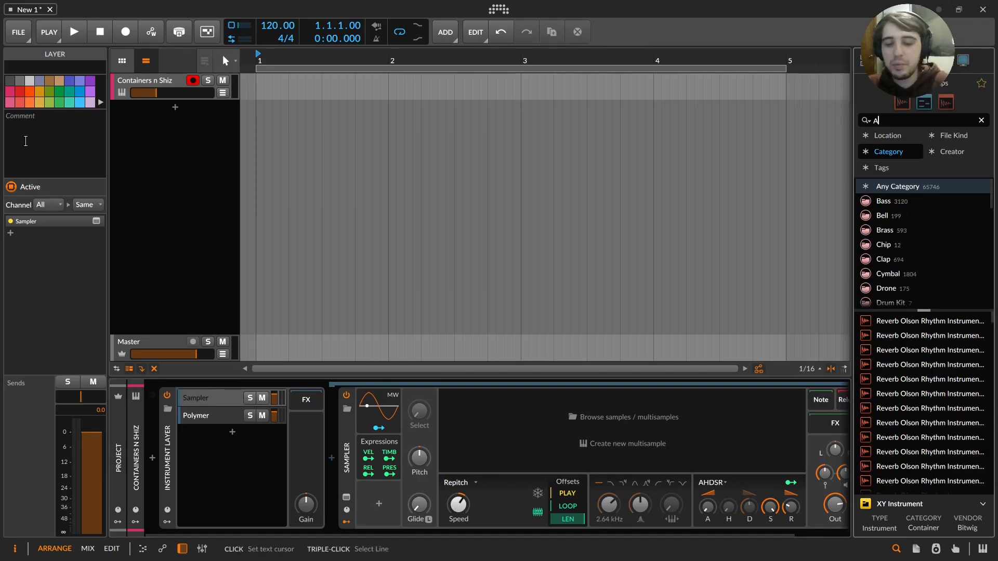
key(BackSpace)
text(BASS)
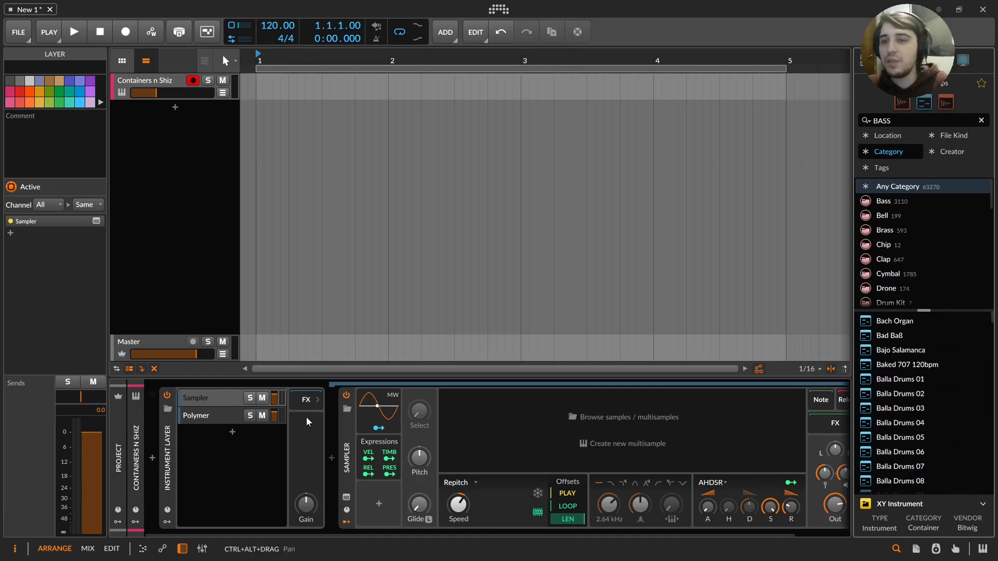
scroll(920, 430, down, 5)
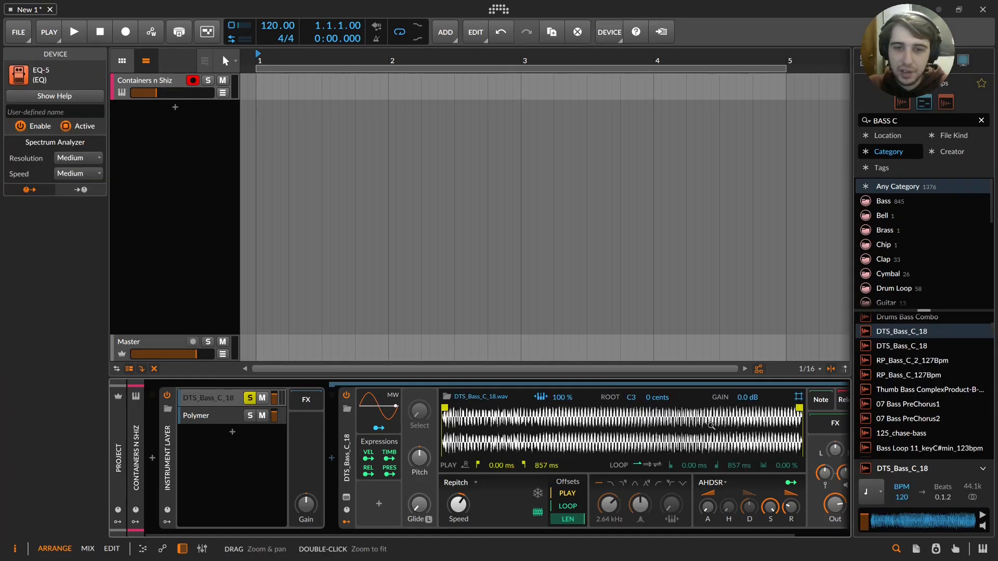
Run the transport from the start while auditioning the soloed DTS_Bass_C_18 layer
key(space)
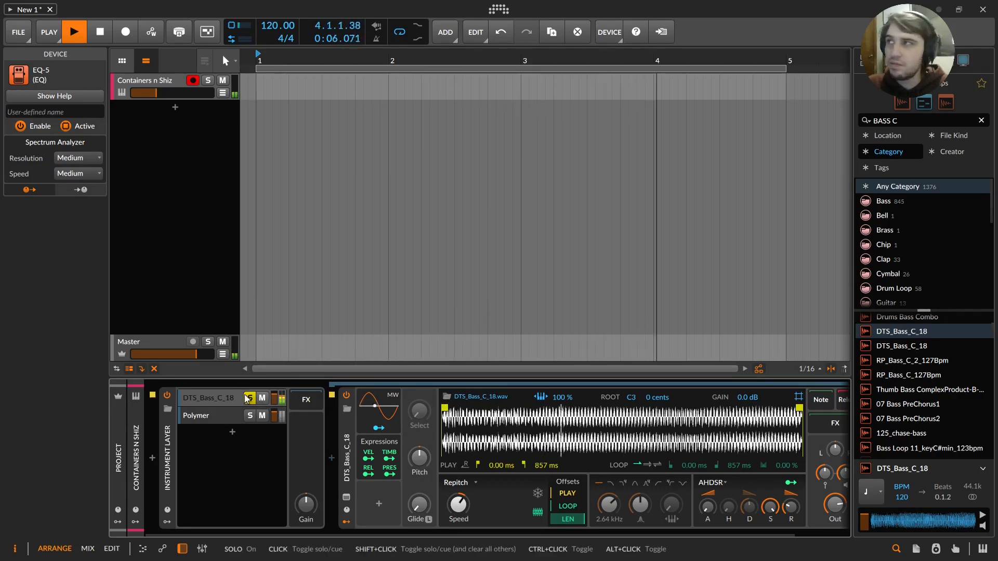
key(space)
key(space)
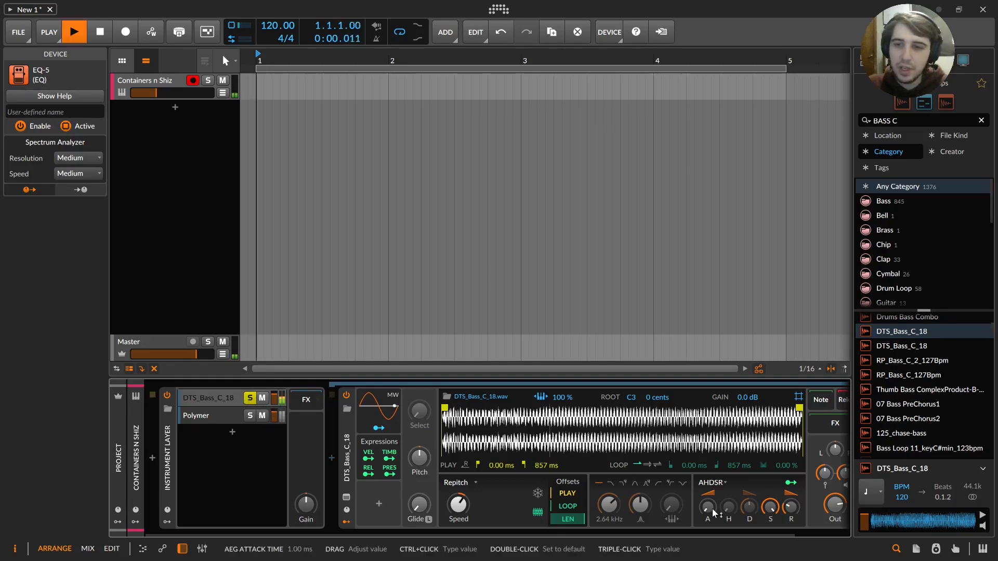
Insert an EQ-5 after the Sampler in the DTS_Bass_C_18 layer's device chain
drag(552, 533, 970, 495)
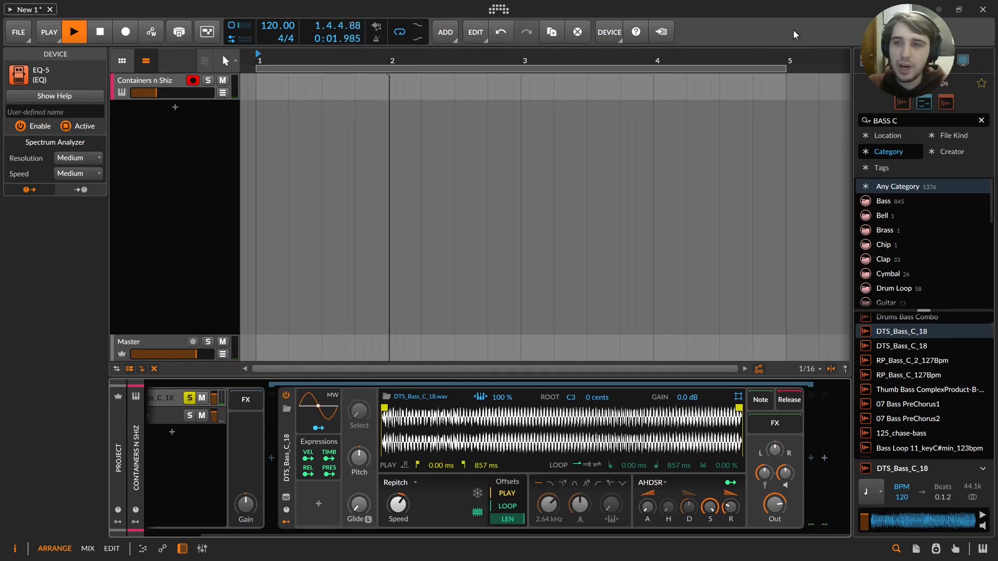
drag(909, 121, 334, 107)
text(EQ)
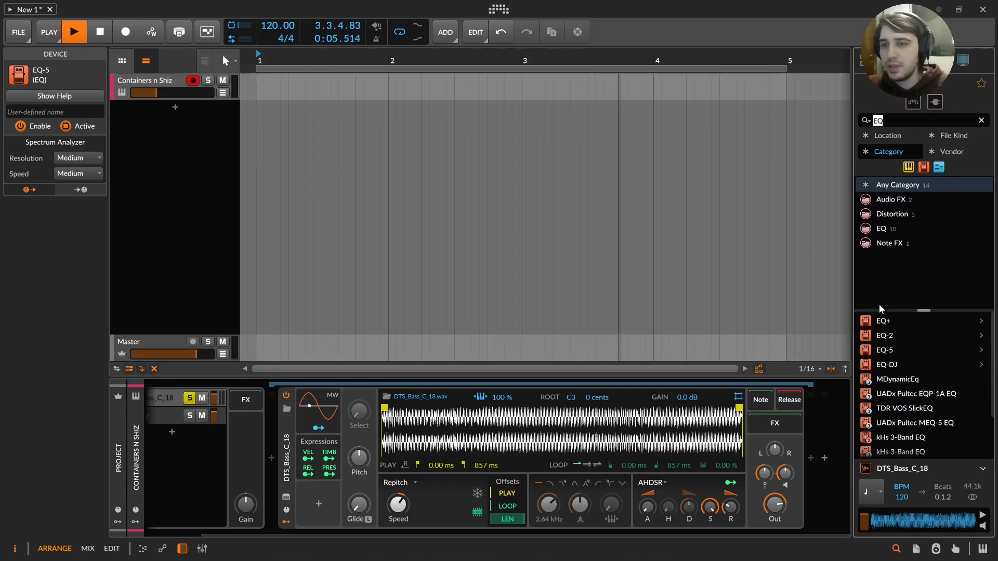
click(884, 350)
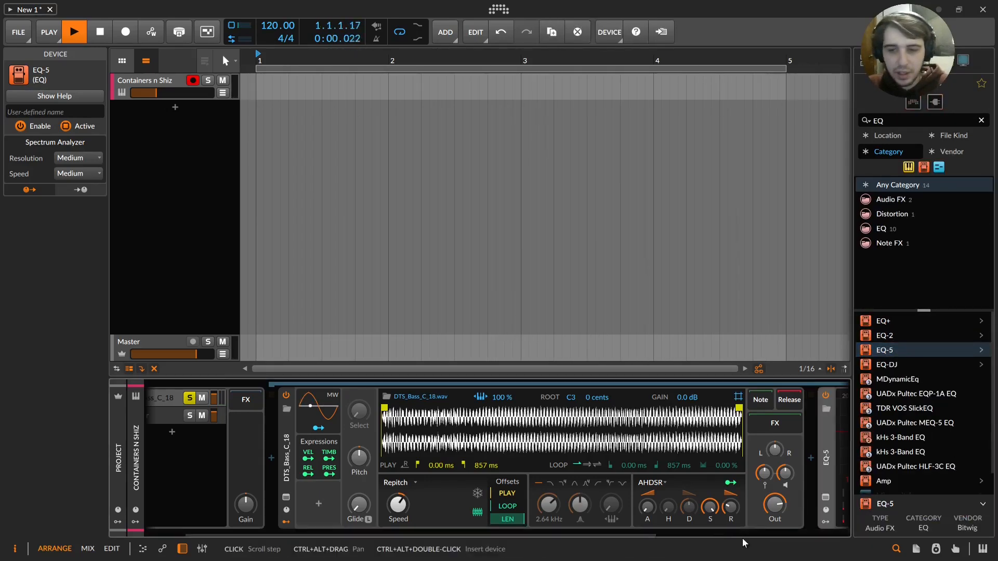
Set the new EQ-5's band 1 to a high-pass at about 242 Hz with Q 0.63, and boost band 4 by 6.9 dB at 3.43 kHz
drag(622, 535, 819, 535)
click(572, 481)
click(587, 489)
drag(592, 436, 628, 444)
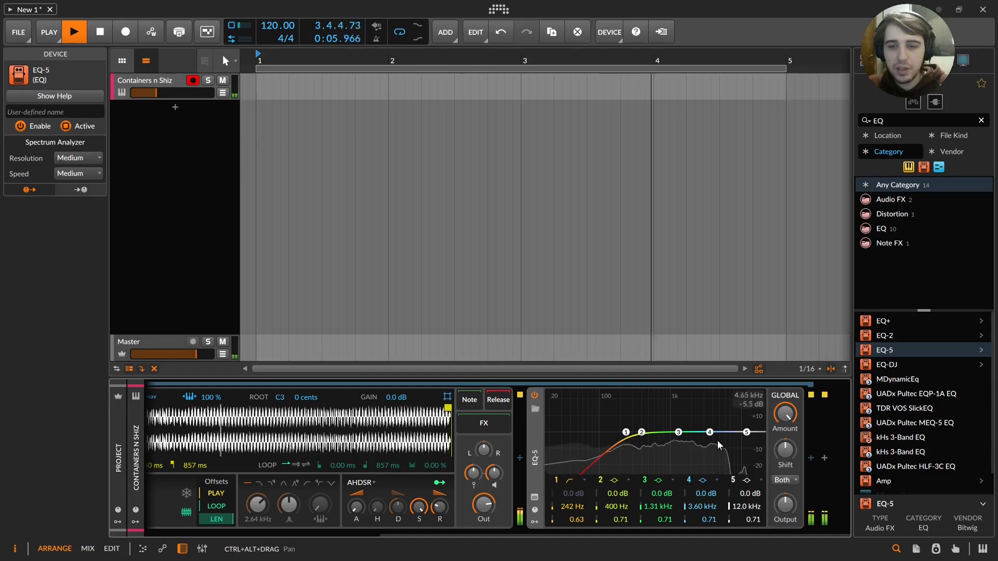
drag(709, 432, 708, 421)
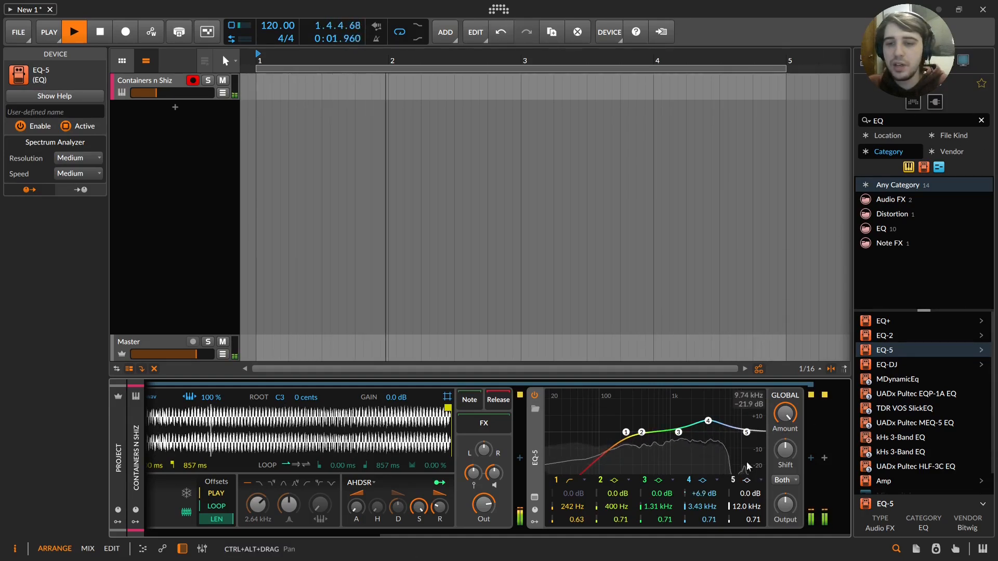
Insert a Loud Split after the EQ-5 in the sample layer and solo its Quiet band
text(LOUD)
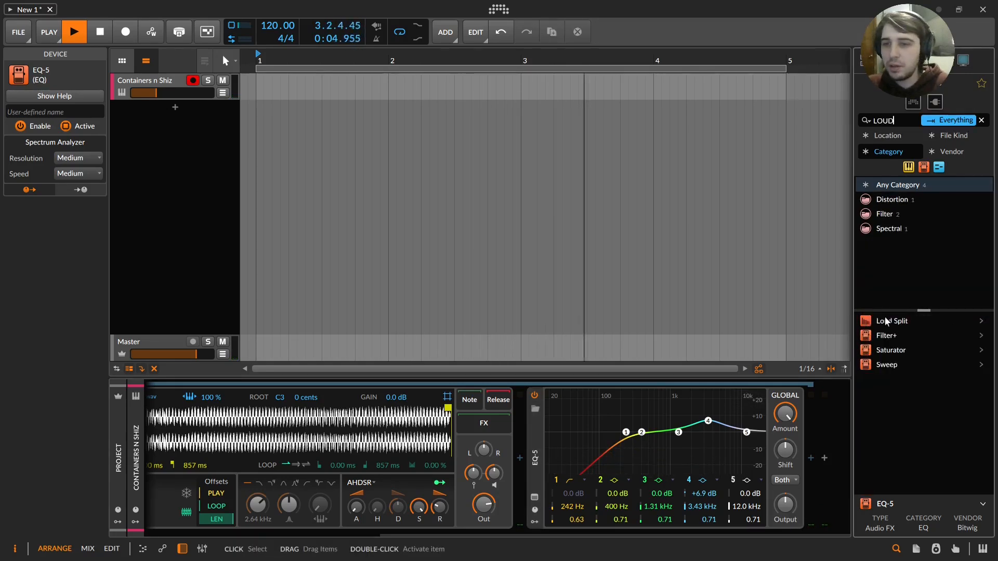
drag(892, 321, 832, 418)
drag(648, 535, 826, 546)
click(656, 511)
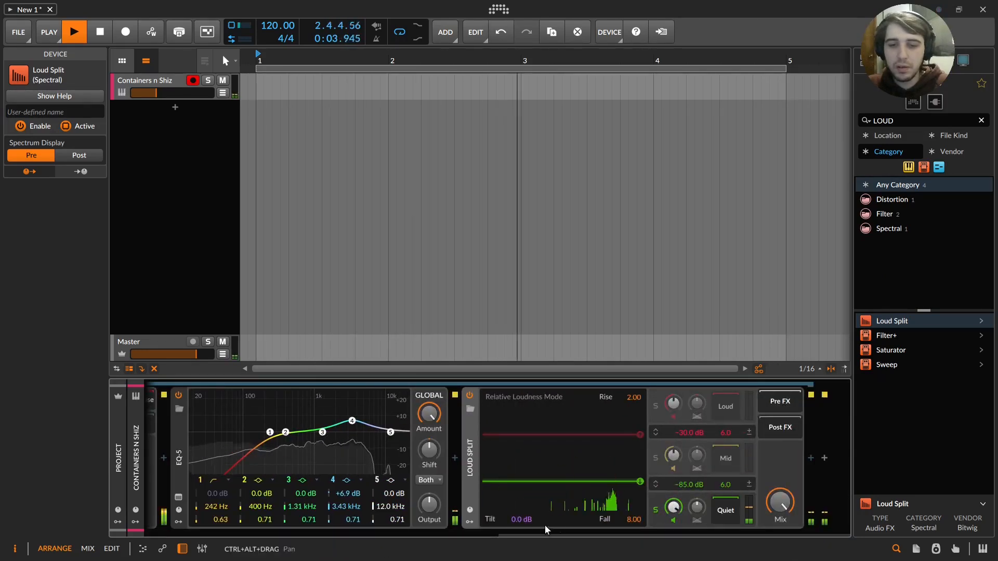
Set the Loud Split's tilt to +5.4 dB and lower threshold to -77.7 dB, then unsolo Quiet and set the mix to about 75.2 %
drag(520, 519, 519, 506)
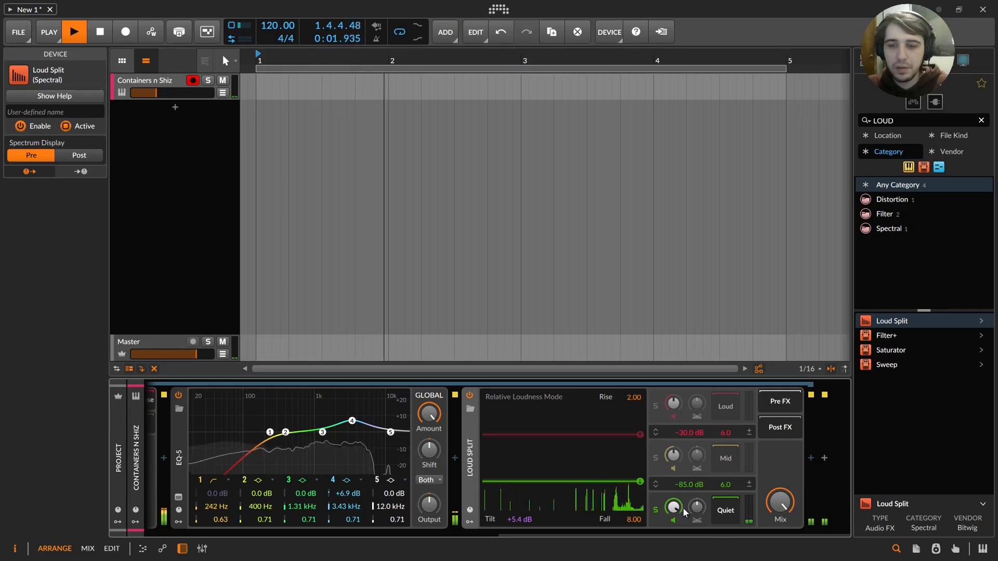
mouse_move(645, 488)
mouse_down()
mouse_move(644, 463)
mouse_move(645, 476)
mouse_up()
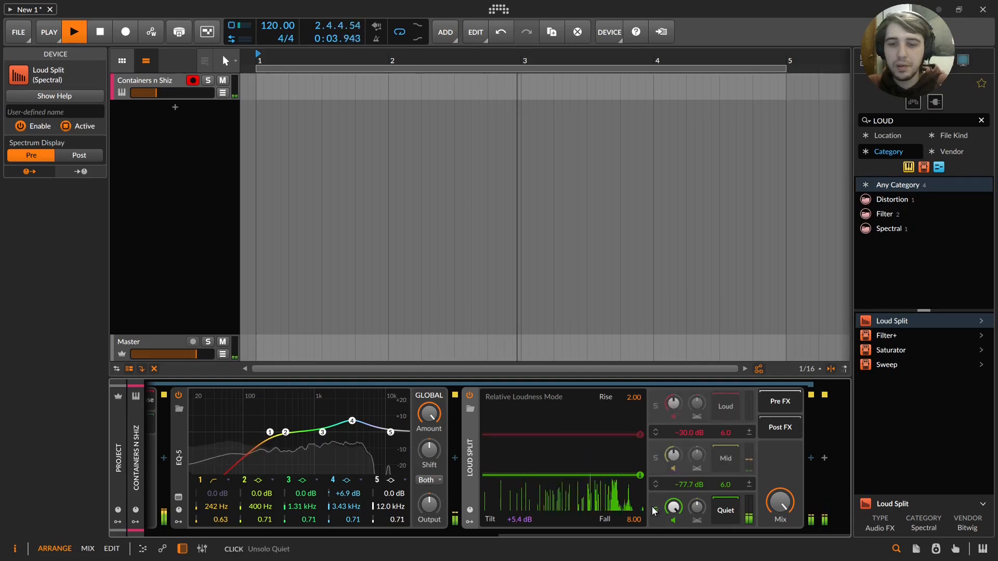
drag(794, 506, 794, 517)
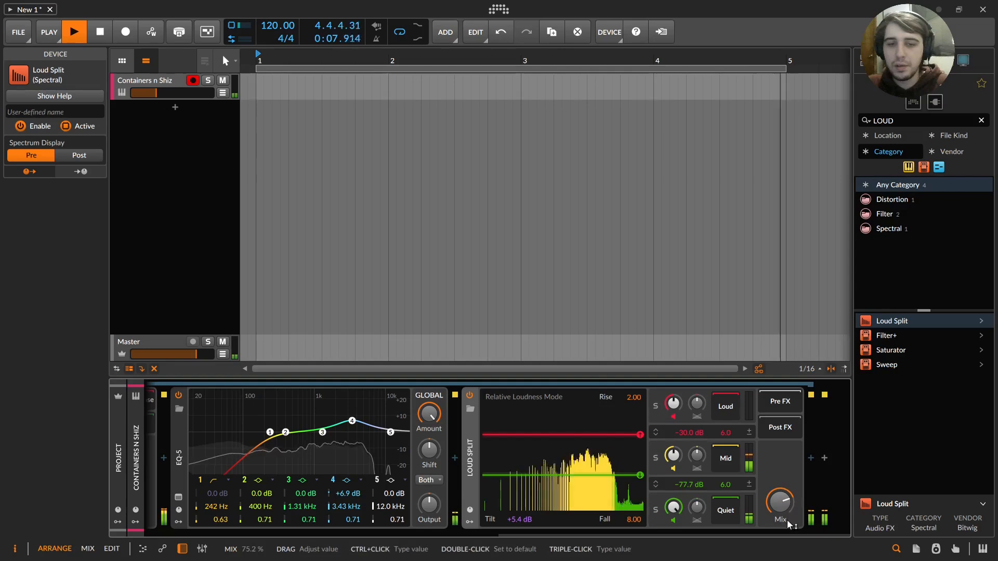
Boost band 5 of the sample layer's EQ-5 by about 9.5 dB at 12.8 kHz
drag(390, 432, 393, 416)
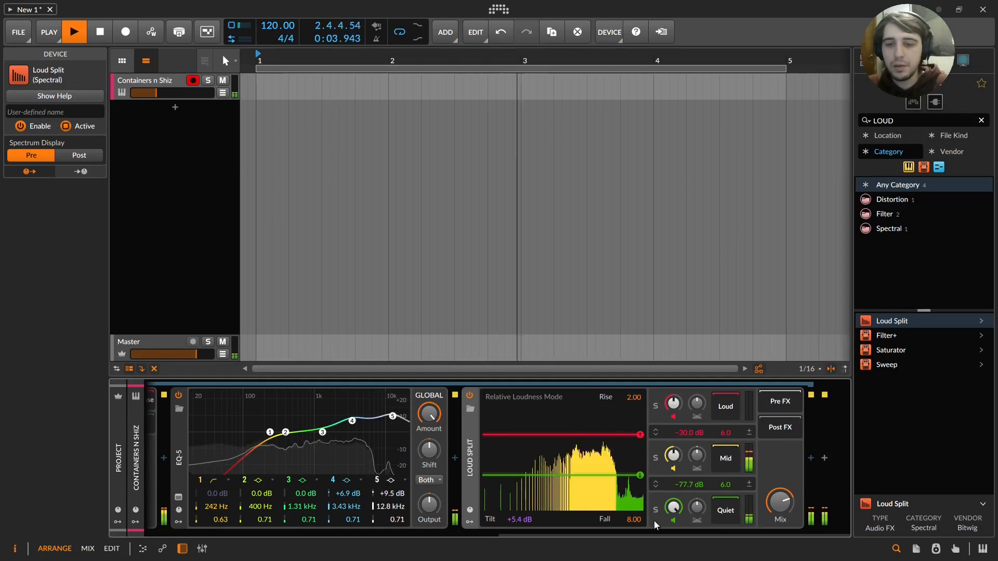
Unsolo the DTS_Bass_C_18 layer, set its sample's root key to C2, and stop playback
drag(662, 532, 261, 508)
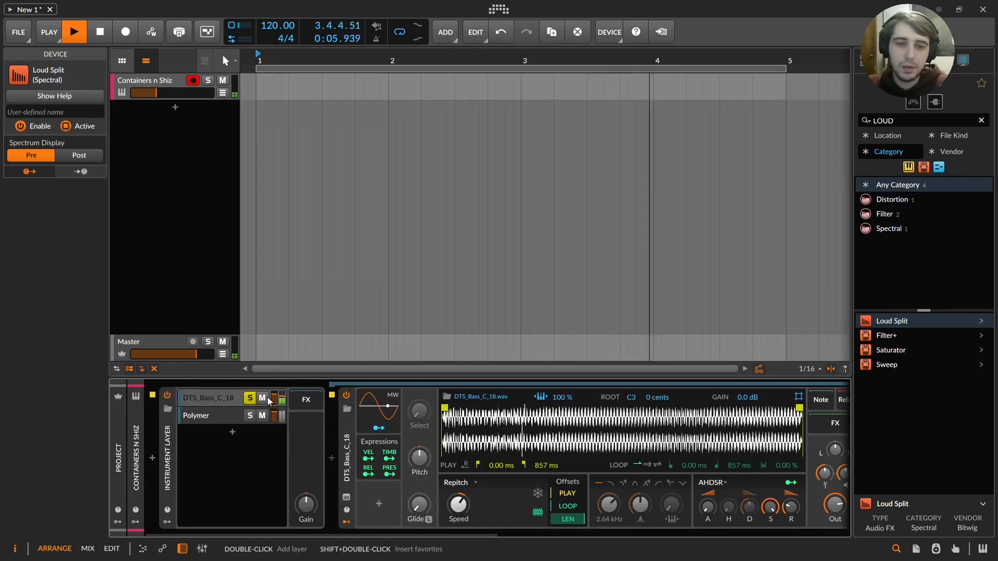
click(250, 398)
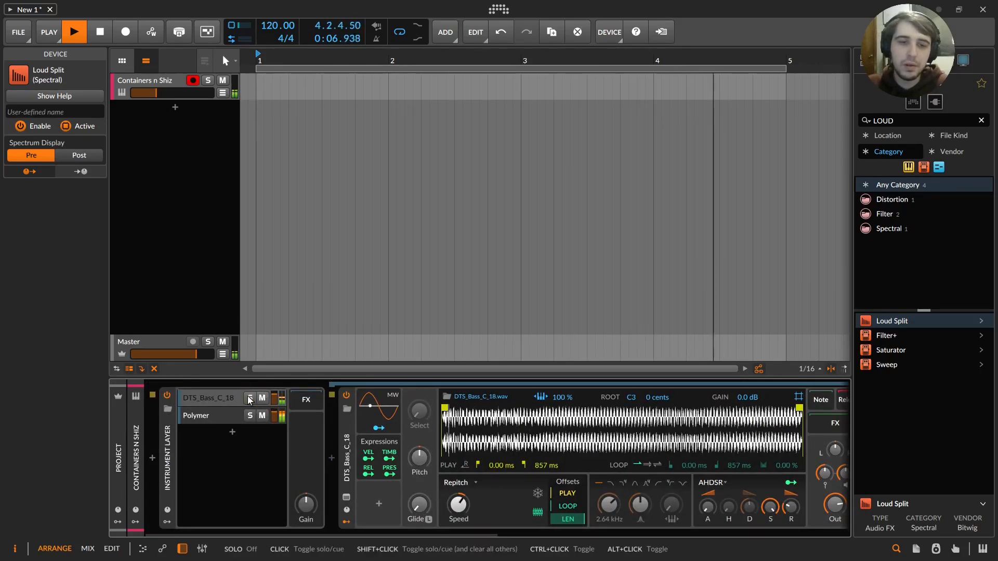
click(213, 418)
click(208, 398)
key(space)
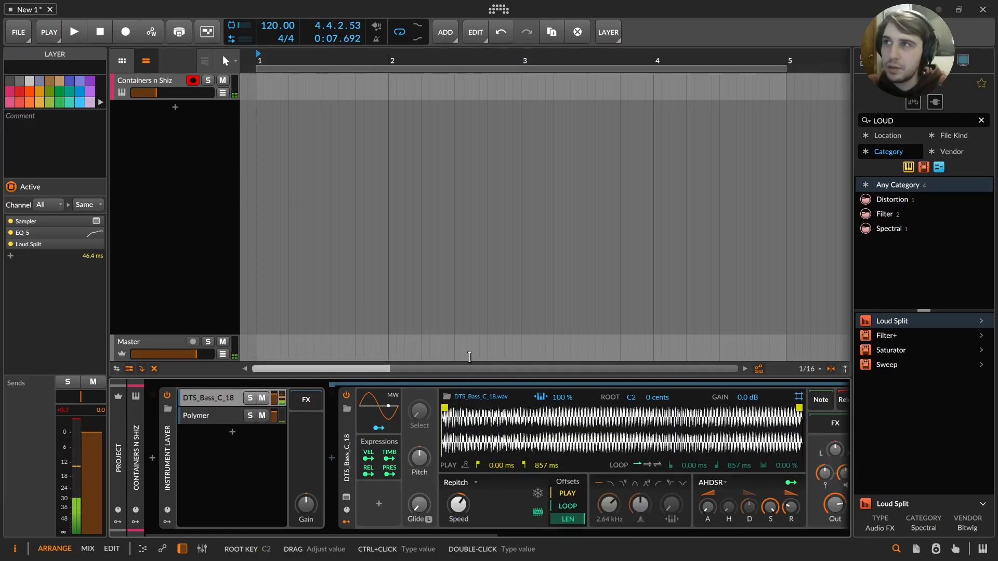
Give the Polymer's ADSR envelope a decay of about 1.95 s with minimum sustain, and compare the sound with the sample layer muted
click(236, 415)
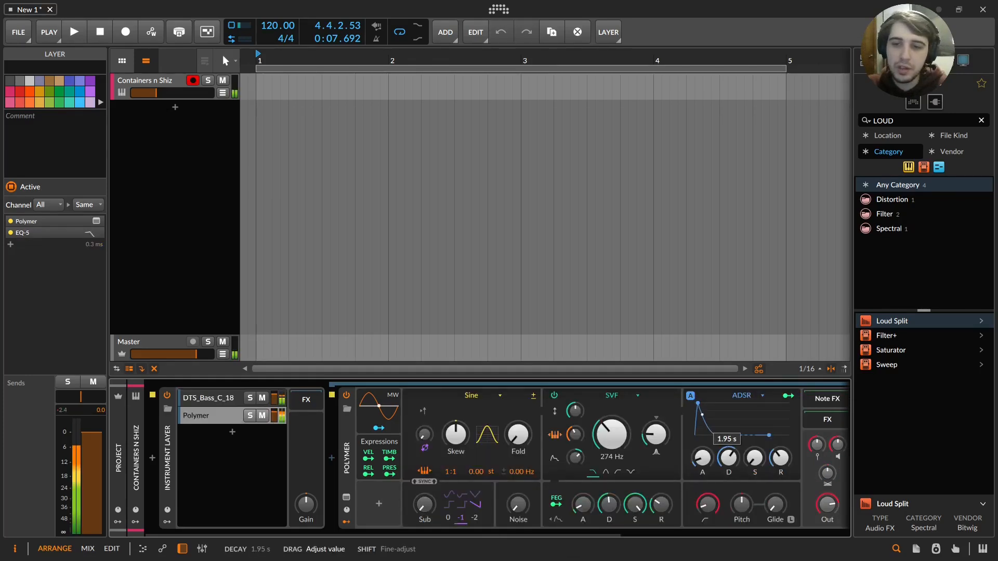
drag(728, 458, 728, 455)
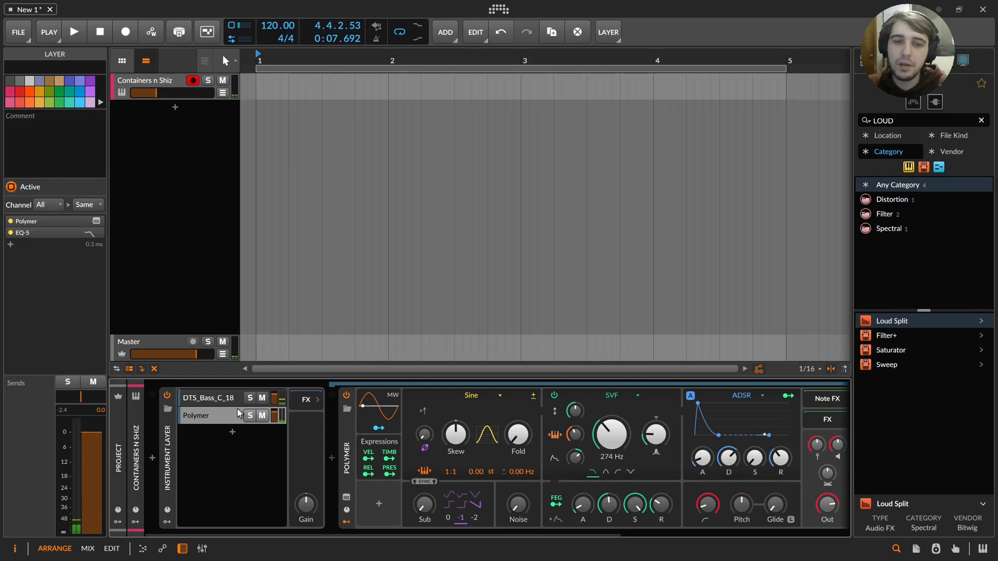
click(262, 398)
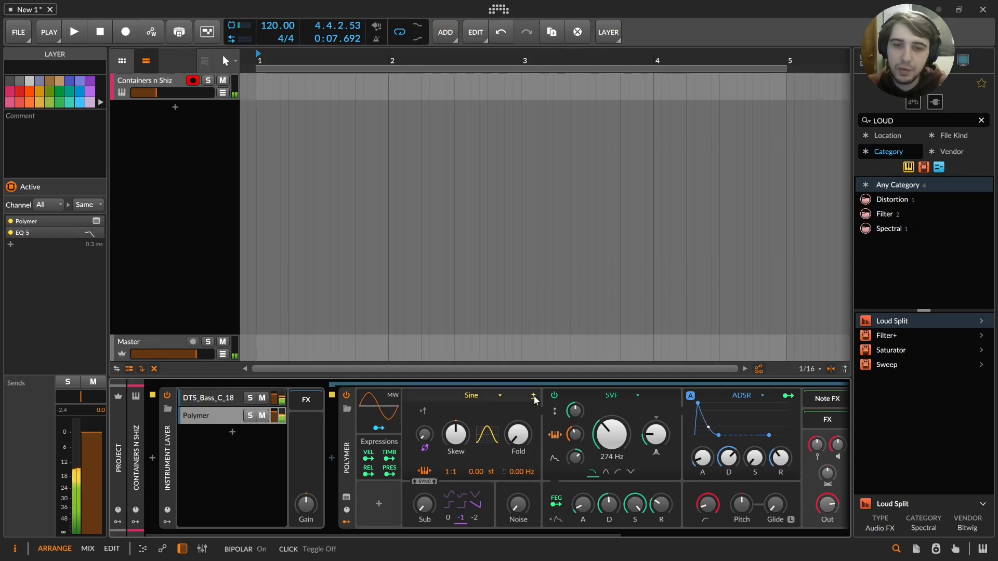
Switch the Polymer's oscillator to Phase-1, adjust its phase modulation amount to about 0.14 %, and solo the Polymer layer
click(495, 395)
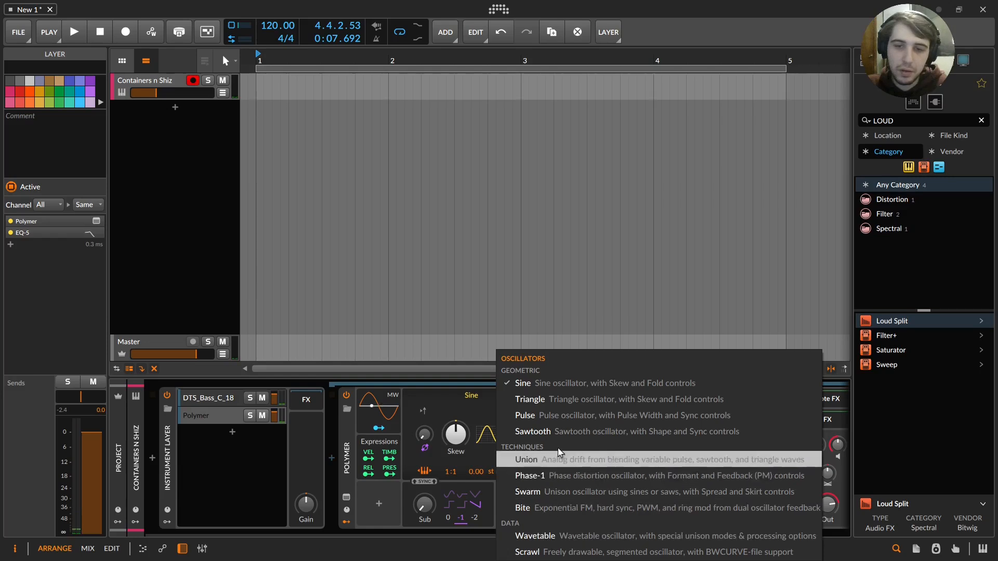
click(579, 471)
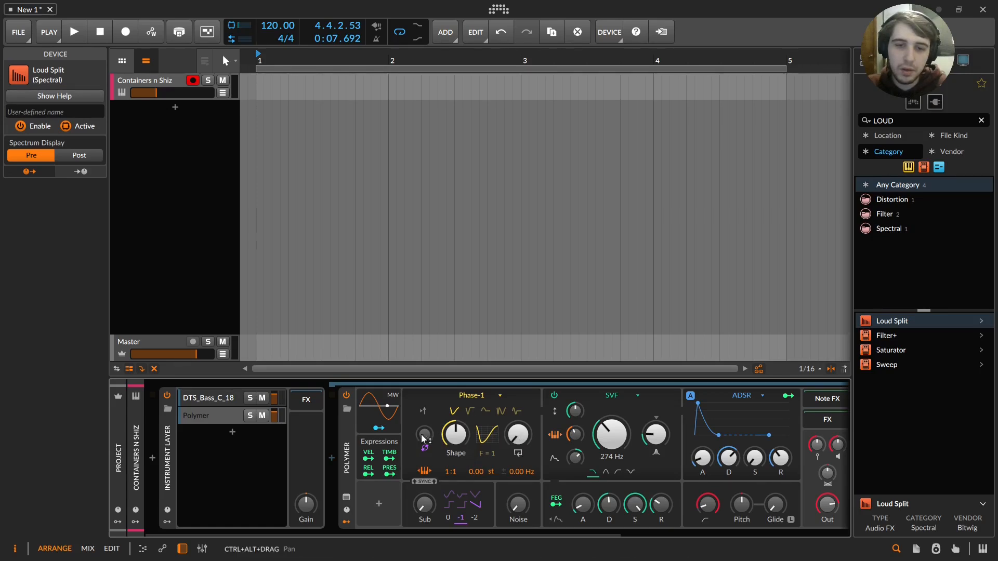
drag(425, 439, 424, 437)
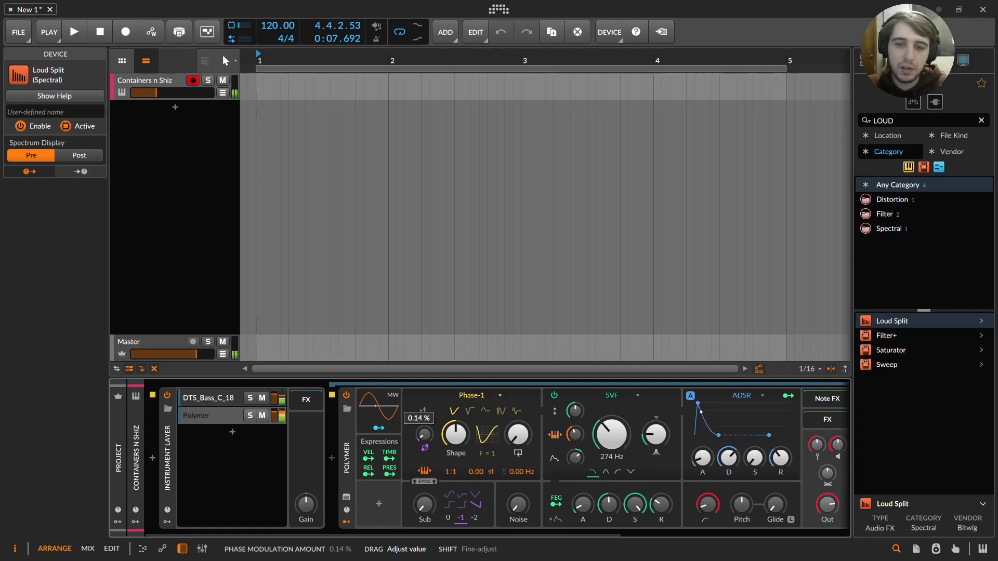
click(250, 415)
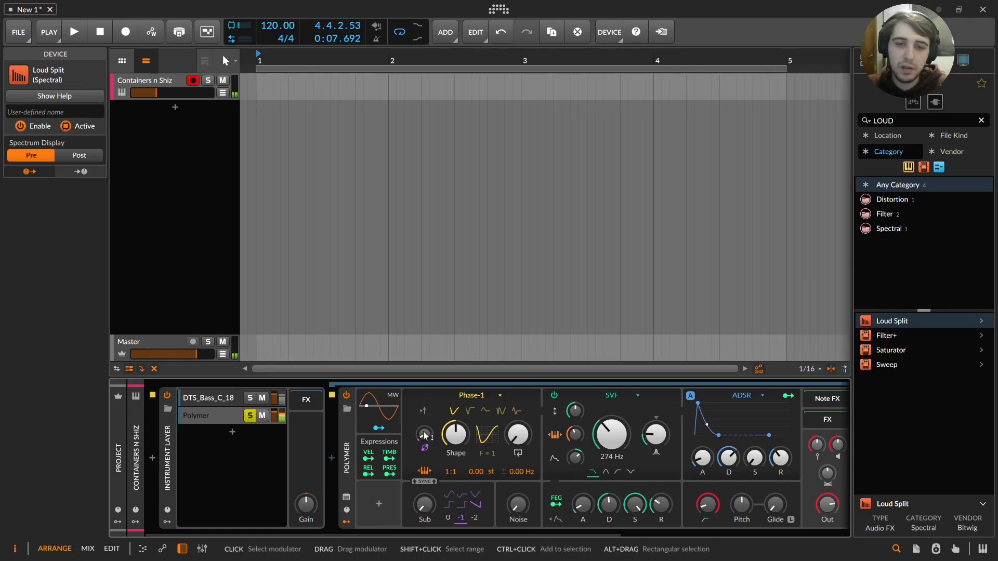
Insert a Bend note effect before the Instrument Layer and adjust its bend time with beat sync switched off
click(152, 459)
text(Bend)
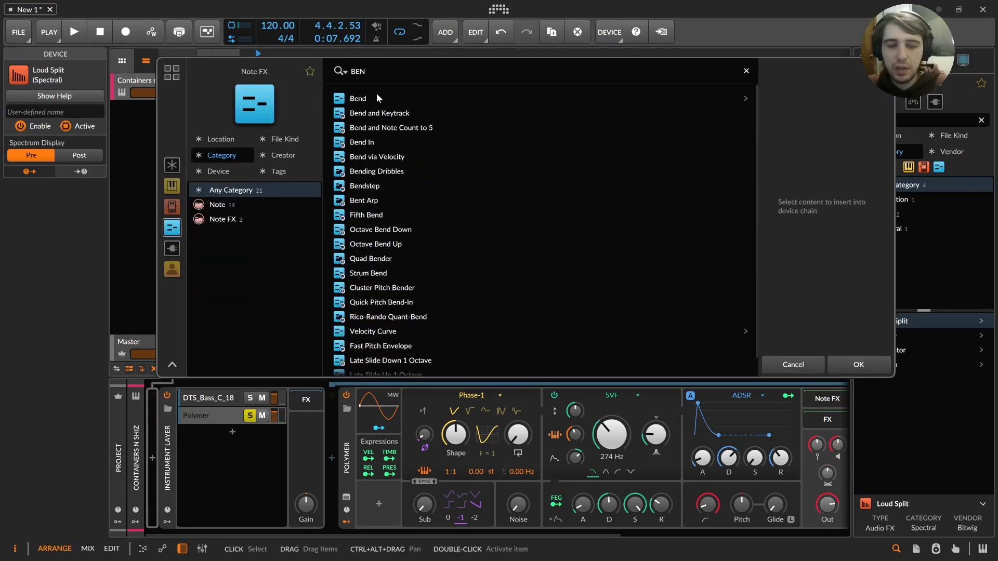
double_click(375, 102)
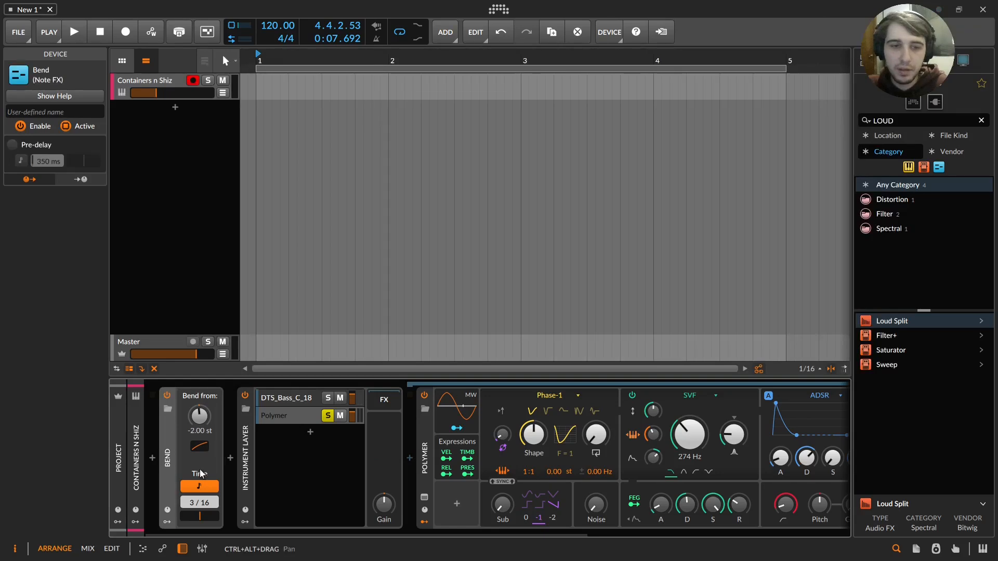
click(207, 487)
drag(212, 499, 211, 507)
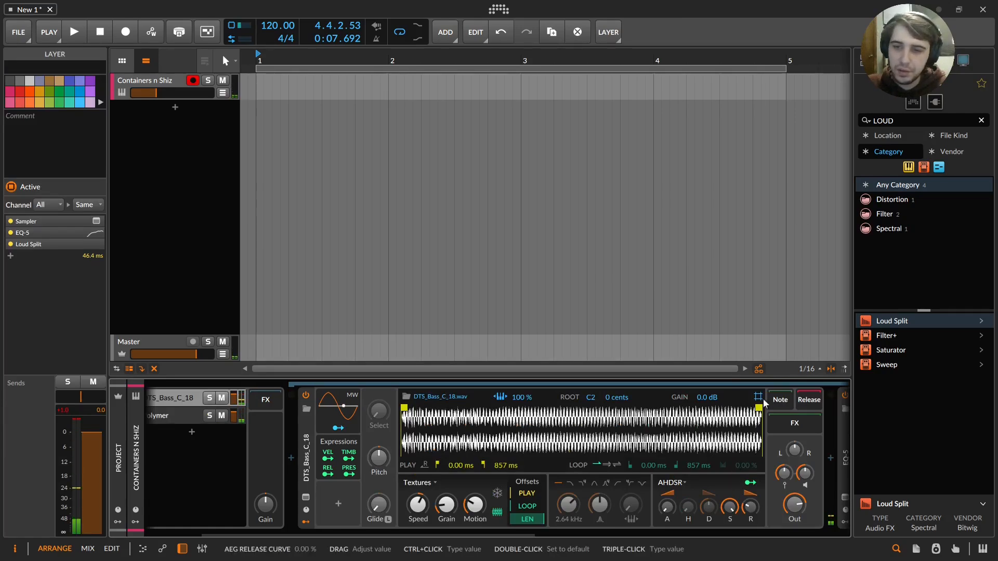
Enable ping-pong looping in the DTS_Bass_C_18 sampler, set the loop start to about 363 ms, and adjust the loop end
click(617, 465)
drag(405, 453, 657, 453)
drag(736, 452, 709, 453)
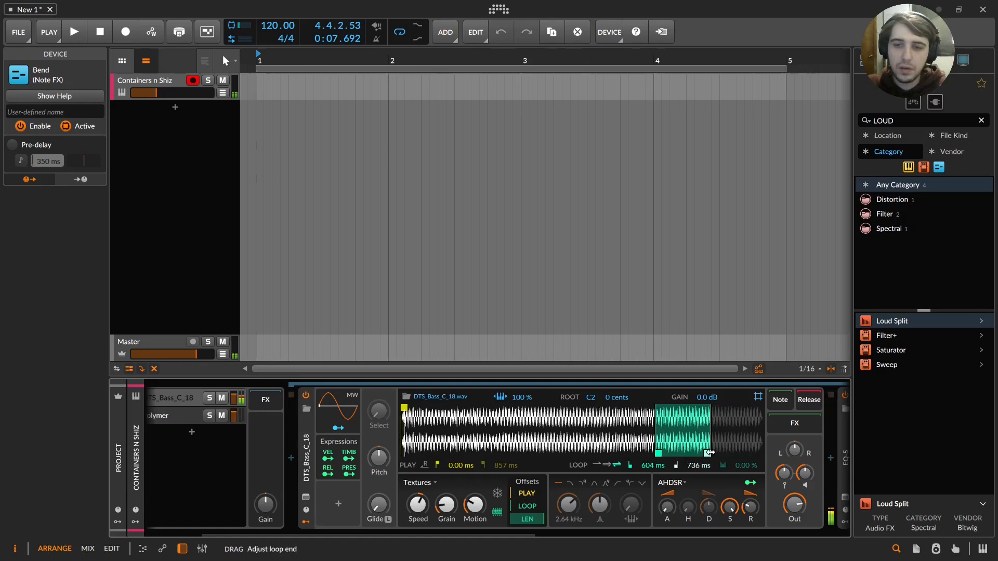
drag(659, 454, 580, 451)
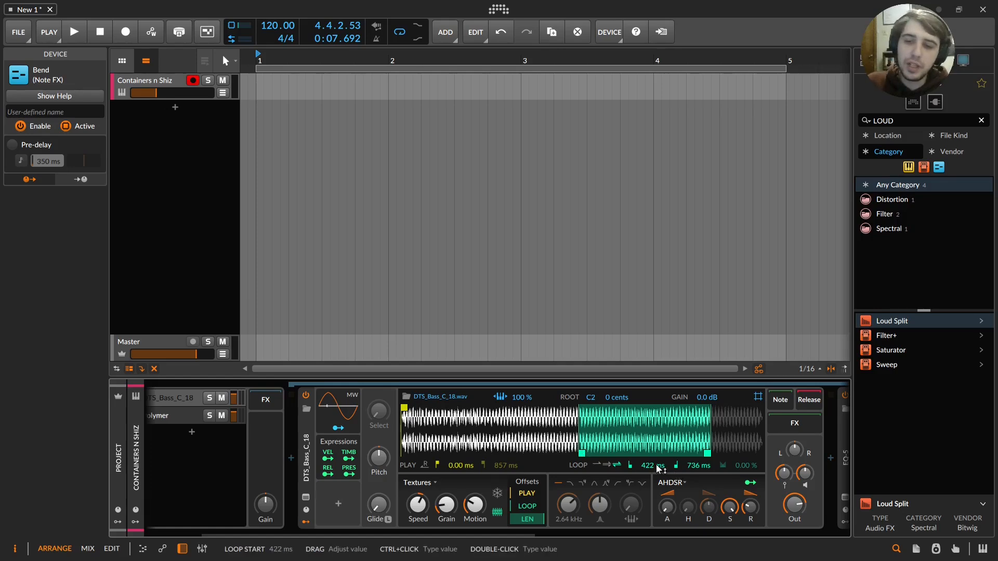
mouse_move(656, 468)
mouse_down()
mouse_move(657, 436)
mouse_move(656, 488)
mouse_move(656, 458)
mouse_move(656, 475)
mouse_move(644, 468)
mouse_up()
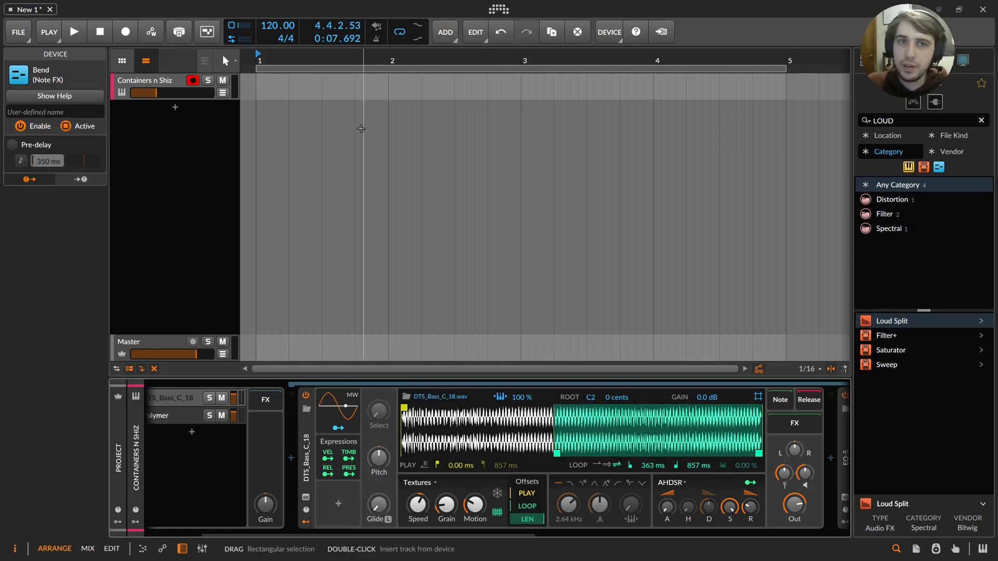
drag(758, 454, 649, 453)
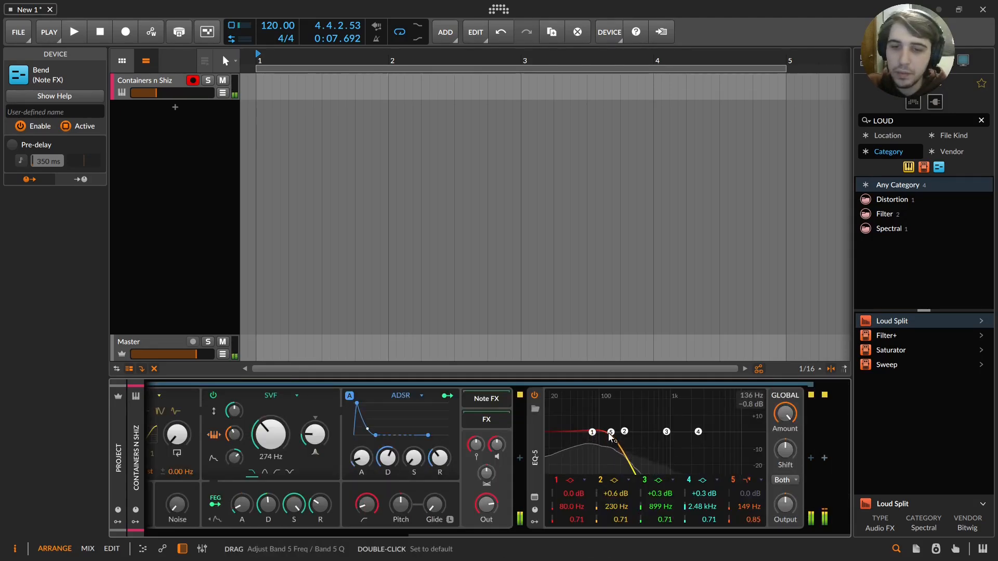
Set the Polymer layer's EQ-5 band 5 to about 190 Hz with a Q of 0.73, and the ADSR decay to about 2.35 s
drag(611, 436, 619, 443)
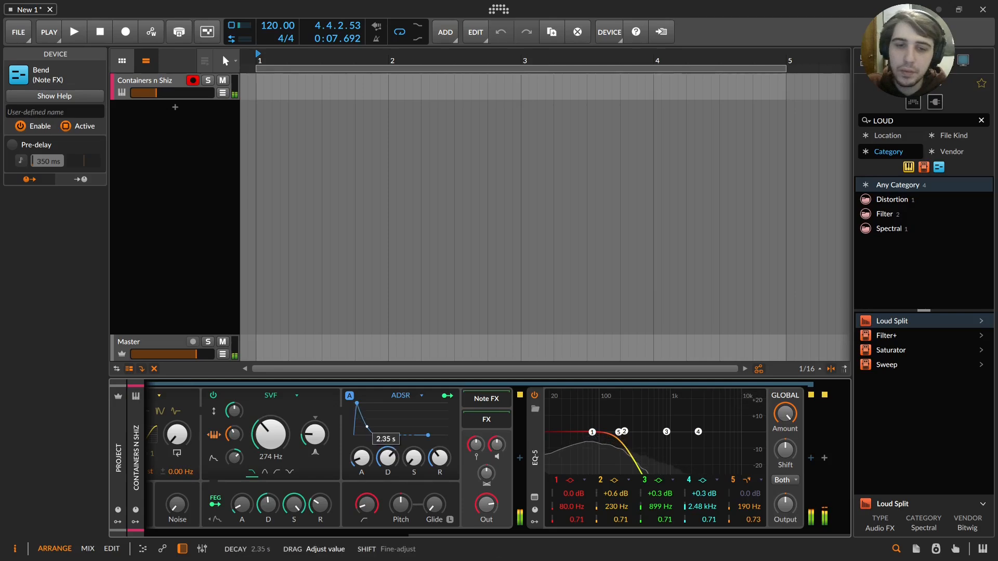
Place a Saturator in the Instrument Layer's shared FX chain so it processes both layers
text(sat)
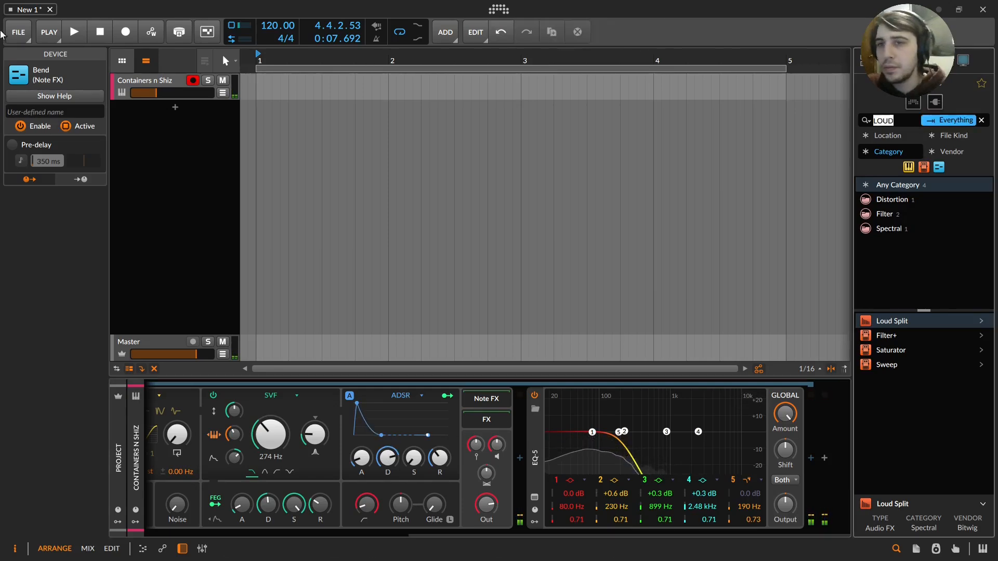
key(Return)
drag(570, 537, 225, 502)
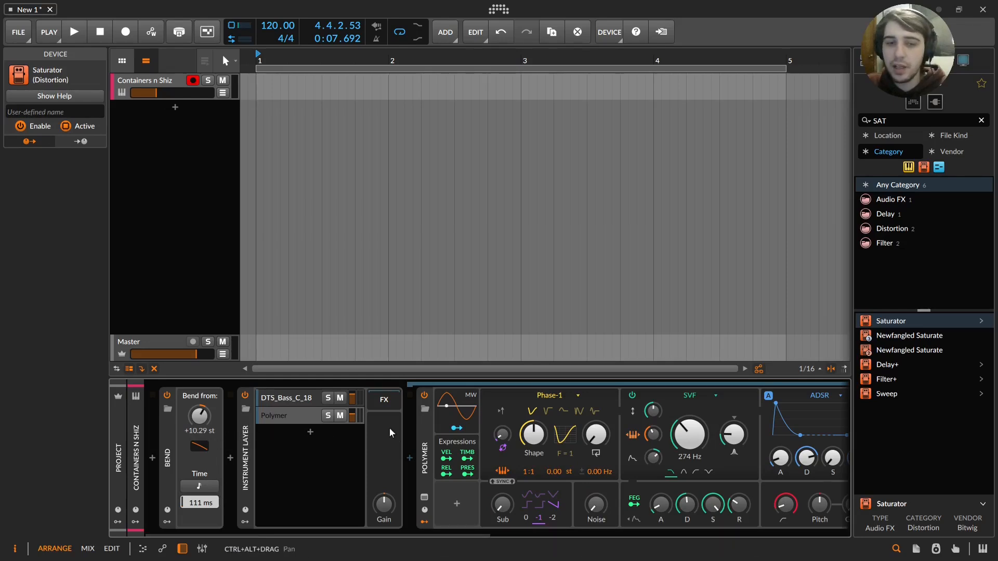
click(274, 416)
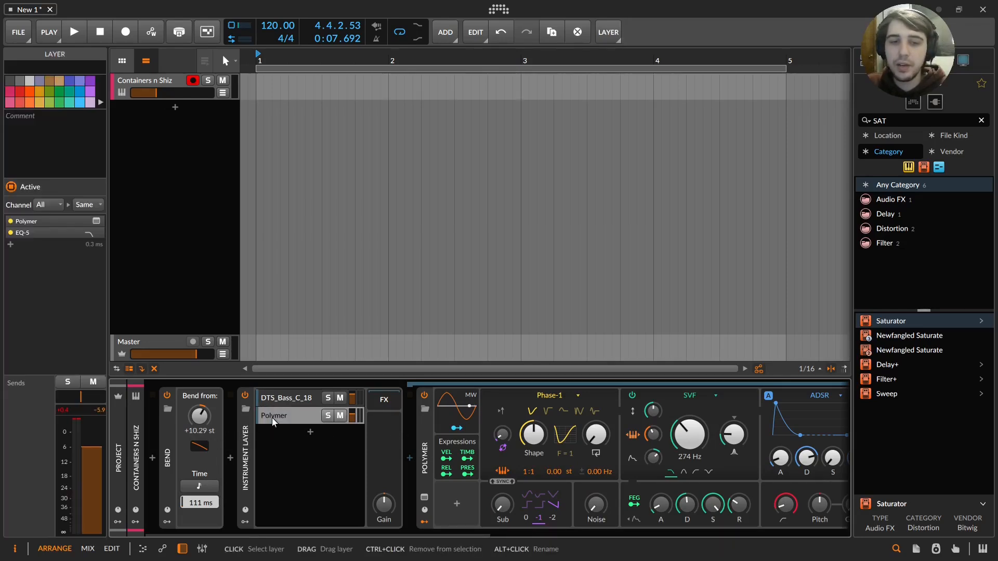
click(274, 421)
drag(427, 441, 394, 401)
click(386, 405)
click(386, 405)
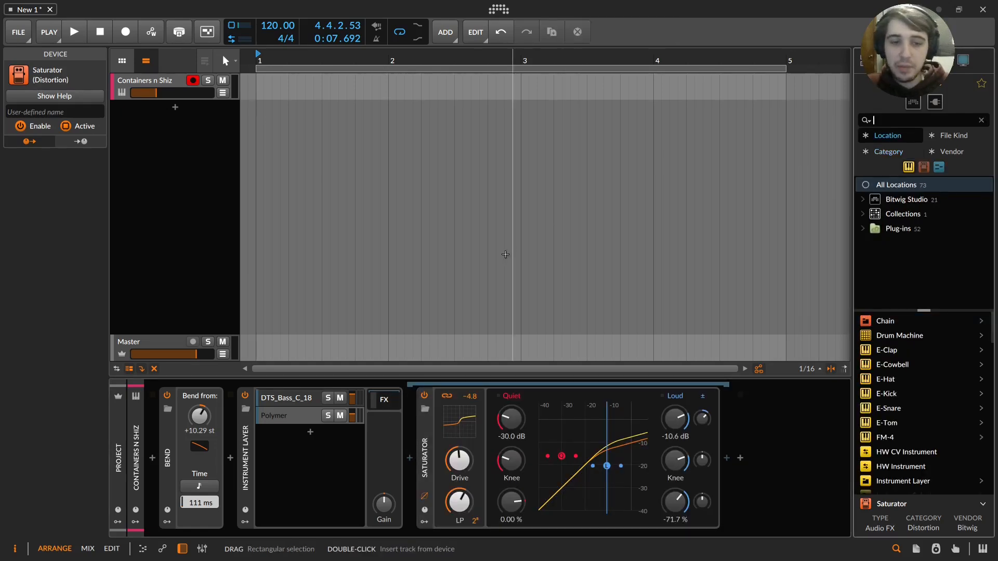
Create a new instrument track with a Polymer and expand the synth's nested FX chain
text(POLY)
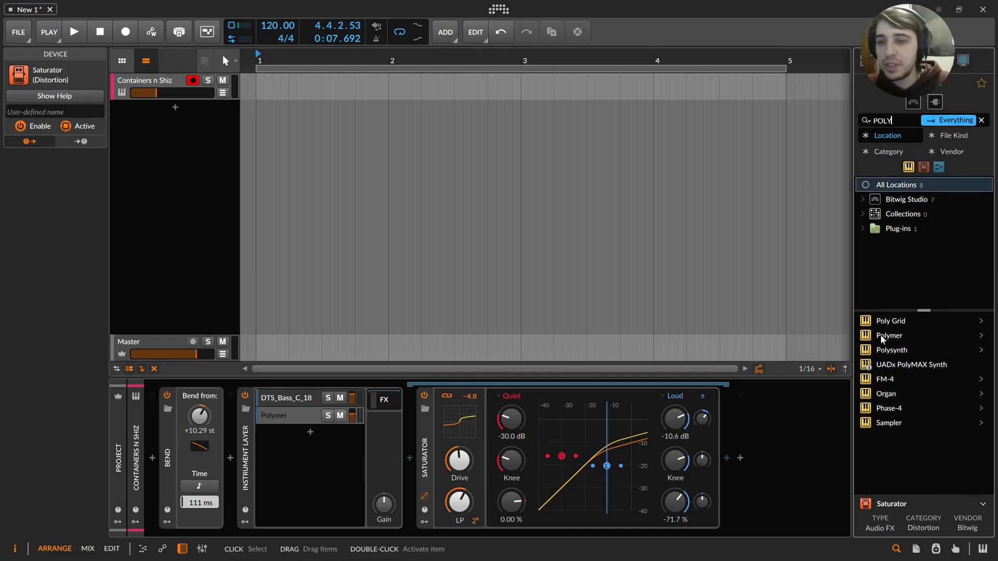
drag(881, 335, 204, 112)
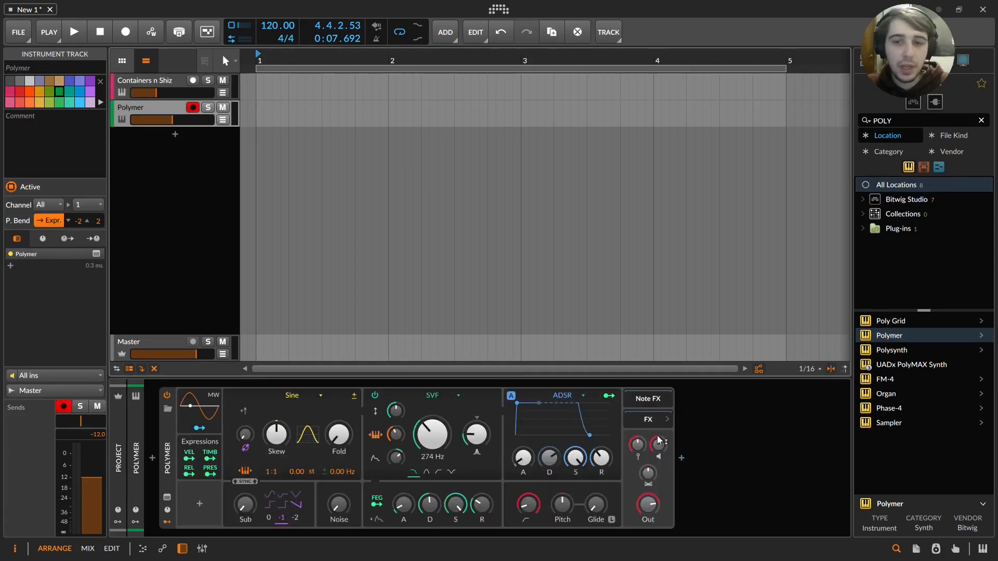
click(650, 424)
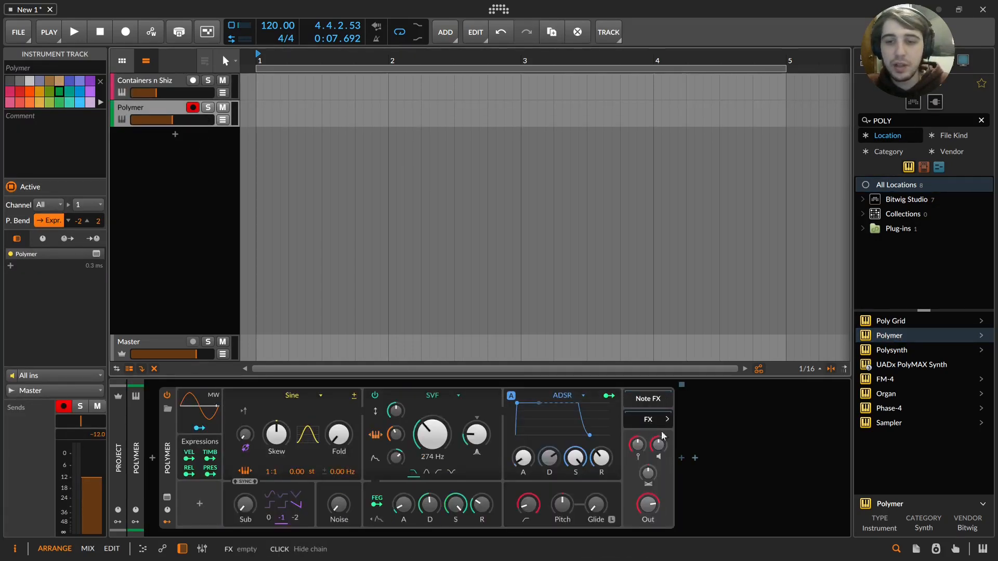
Insert a Delay-1 after the Polymer on the new track and adjust its feedback
click(681, 458)
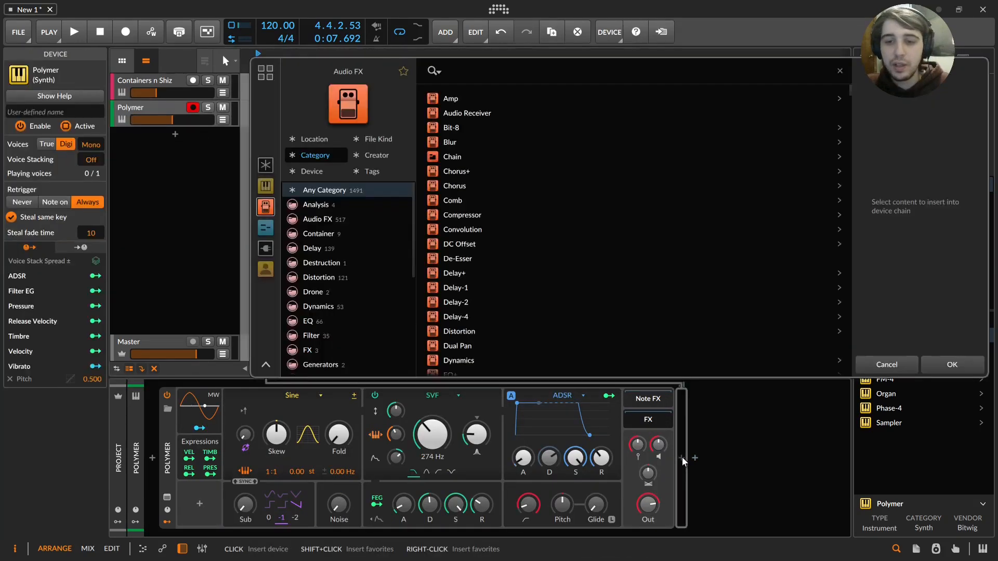
double_click(455, 114)
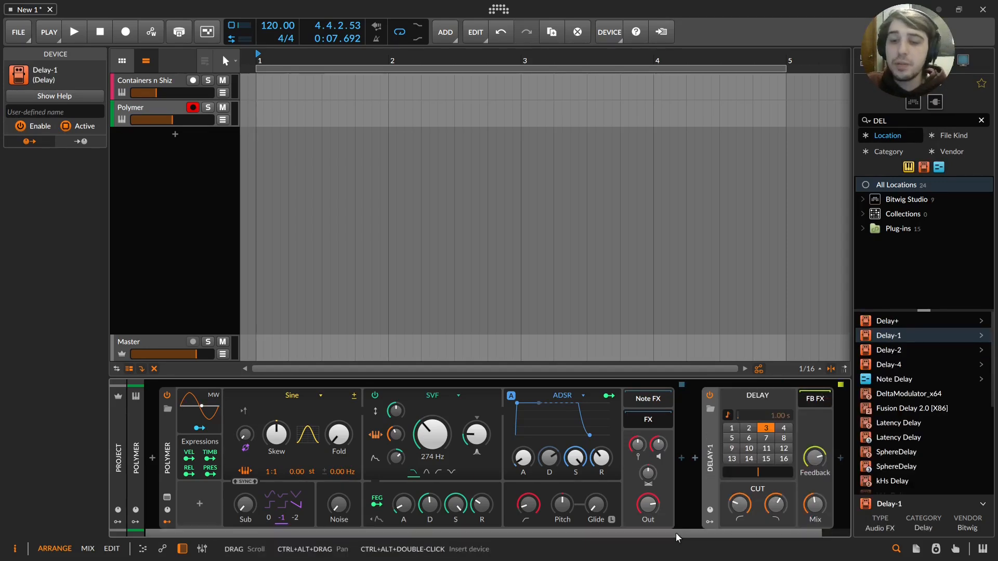
drag(676, 530, 772, 521)
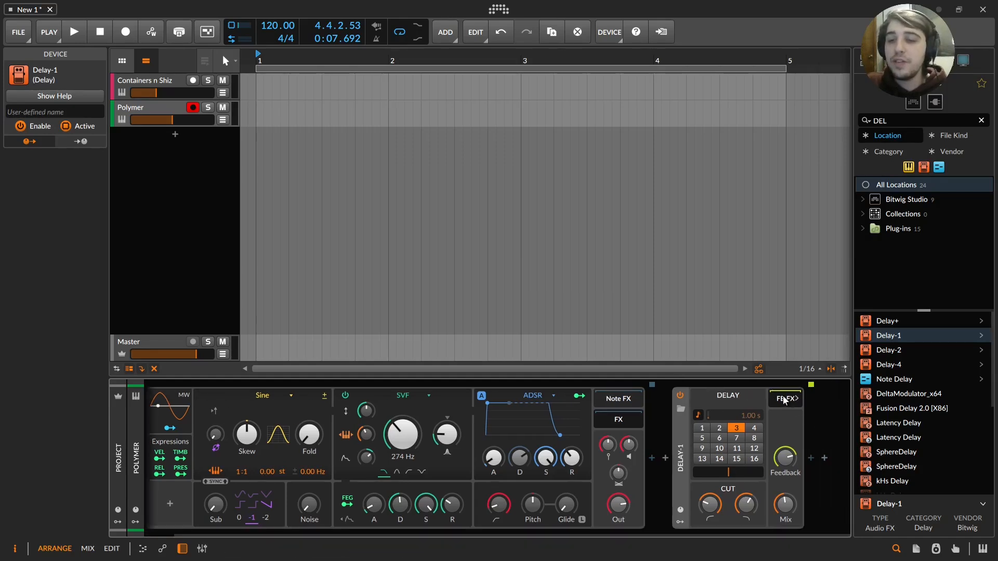
drag(786, 460, 787, 425)
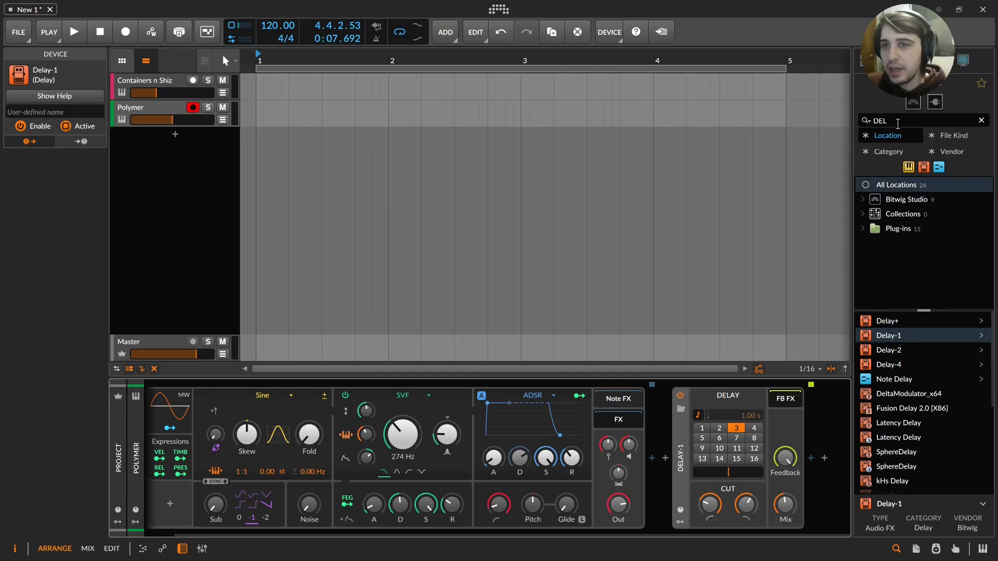
Find the Reverb device and add it to the Delay-1's feedback FX chain
drag(895, 122, 546, 138)
text(REVERB)
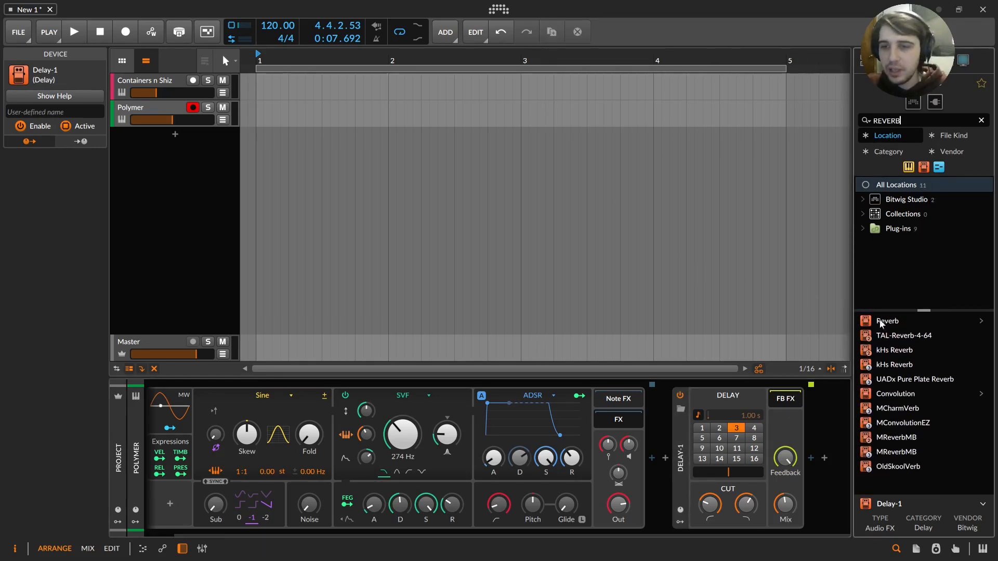
drag(882, 323, 788, 401)
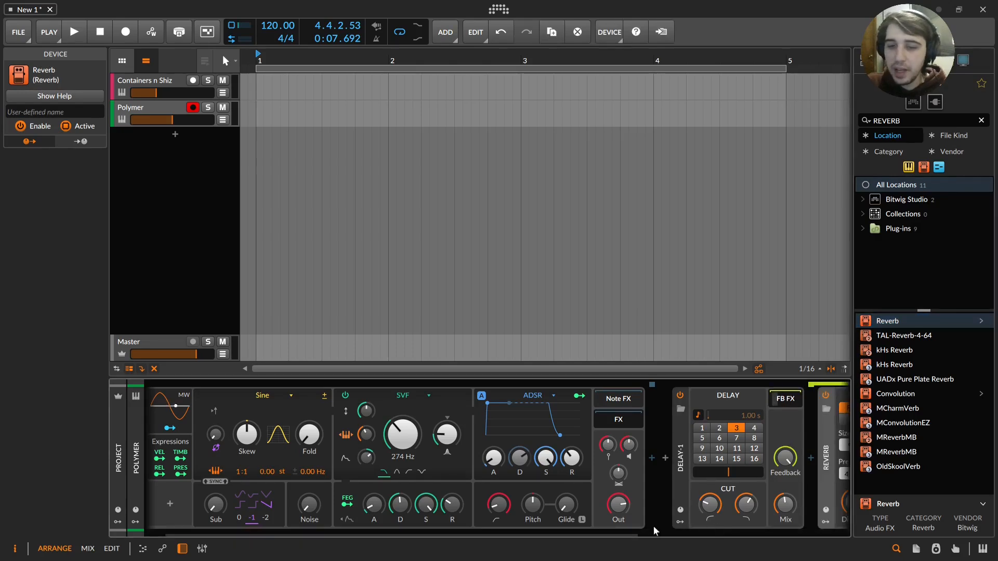
Delete the Delay-1 together with its nested Reverb from the Polymer track
scroll(658, 536, right, 3)
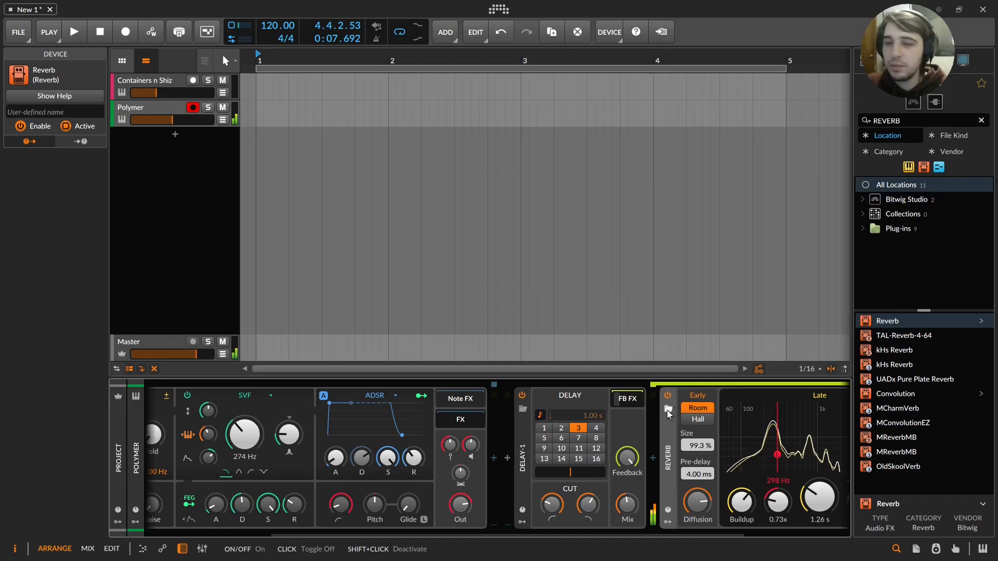
click(525, 458)
key(Delete)
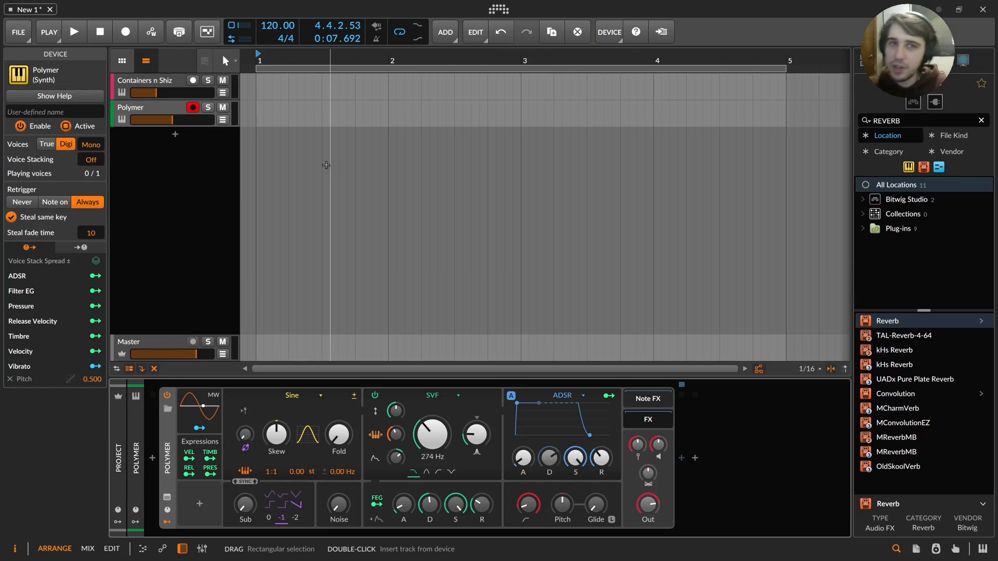
On the Containers n Shiz track, set the Bend start to about +12.21 st and replace the Instrument Layer's Saturator with a Distortion
click(147, 77)
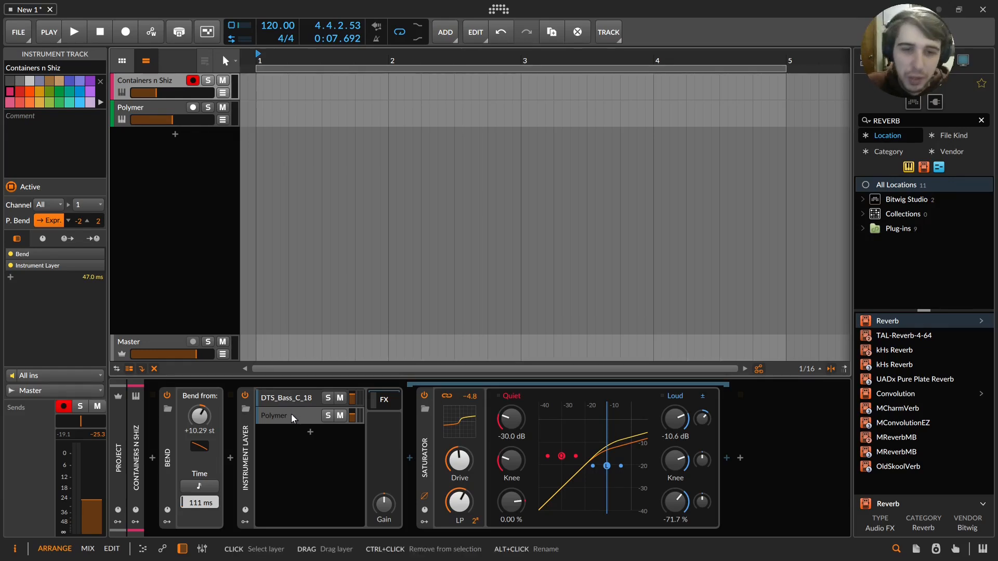
click(246, 435)
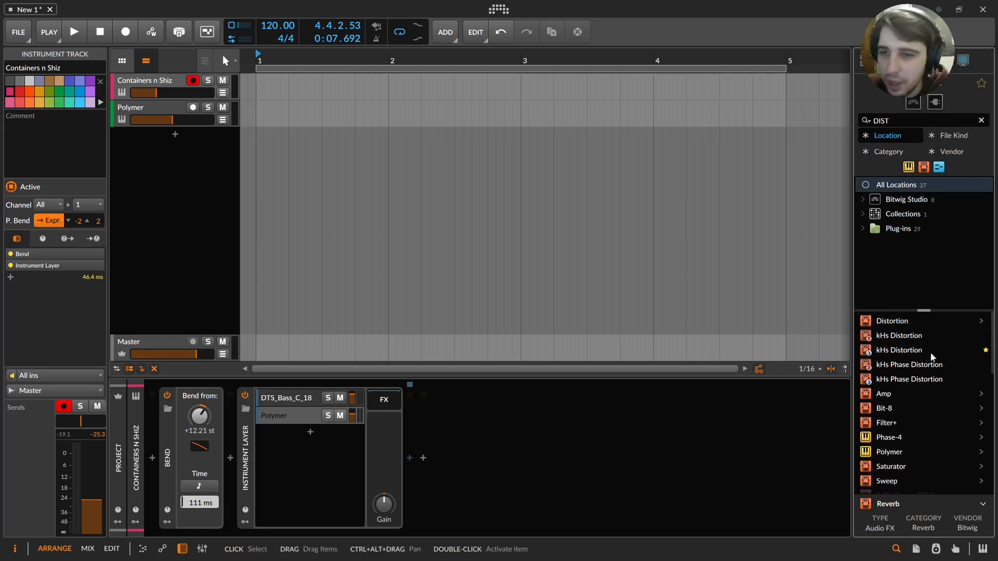
drag(890, 319, 385, 400)
Lower the Distortion's drive, adjust its mix, and set its post-distortion low cut to about 83.2 Hz
drag(431, 453, 446, 425)
drag(531, 429, 476, 432)
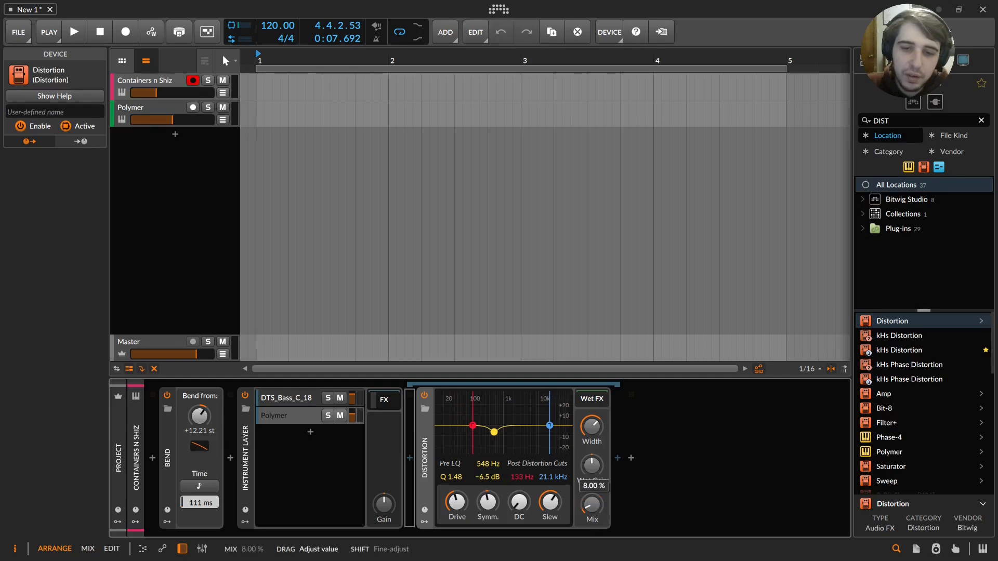
drag(450, 495, 450, 509)
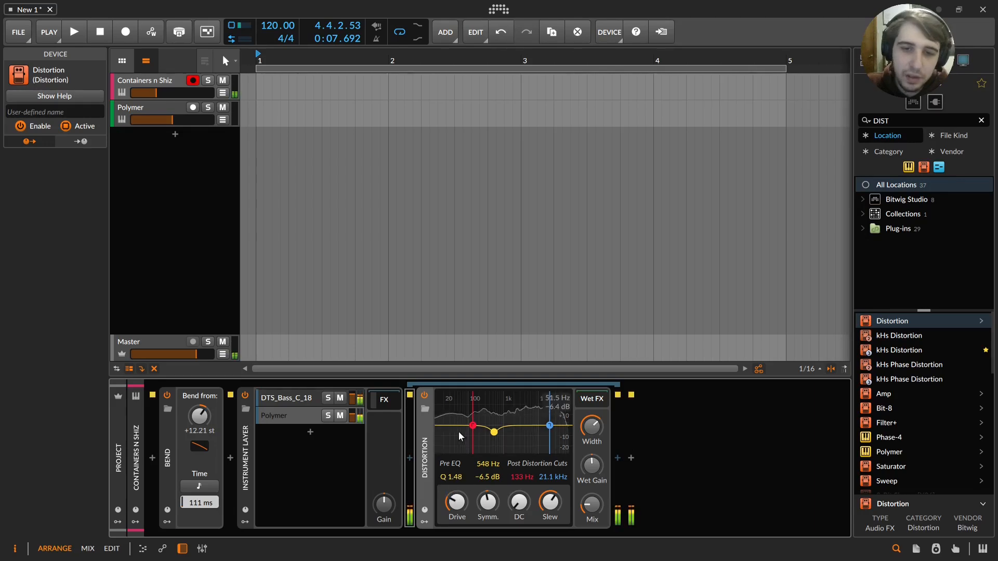
drag(473, 429, 467, 429)
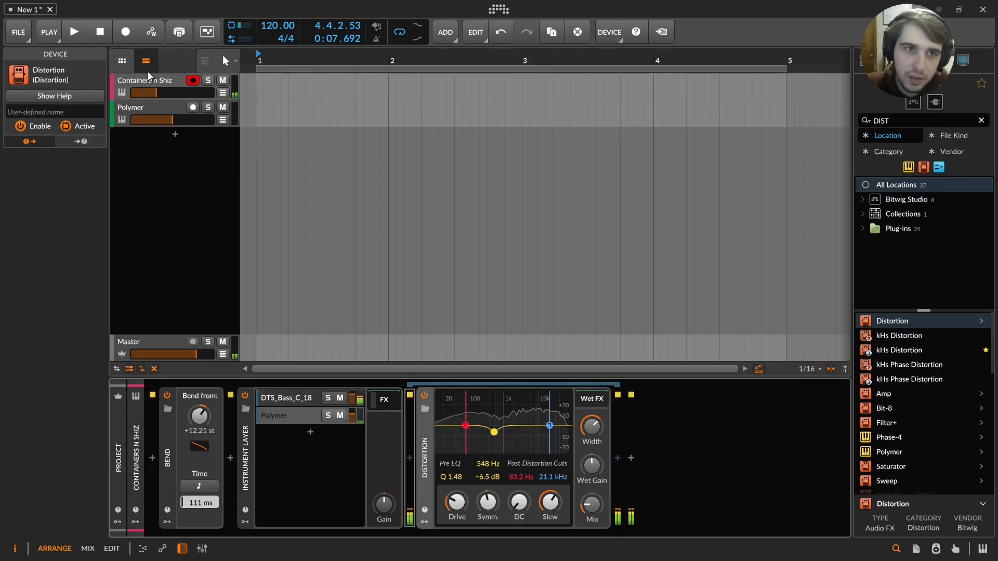
Insert a Compressor after the Distortion in the Instrument Layer's FX chain and switch off its makeup gain
click(149, 81)
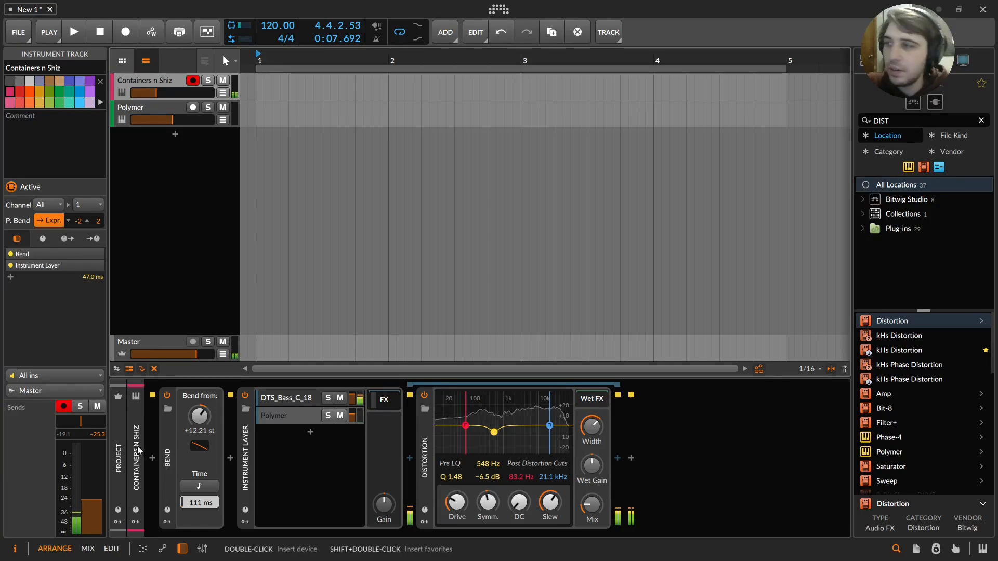
drag(380, 519, 380, 481)
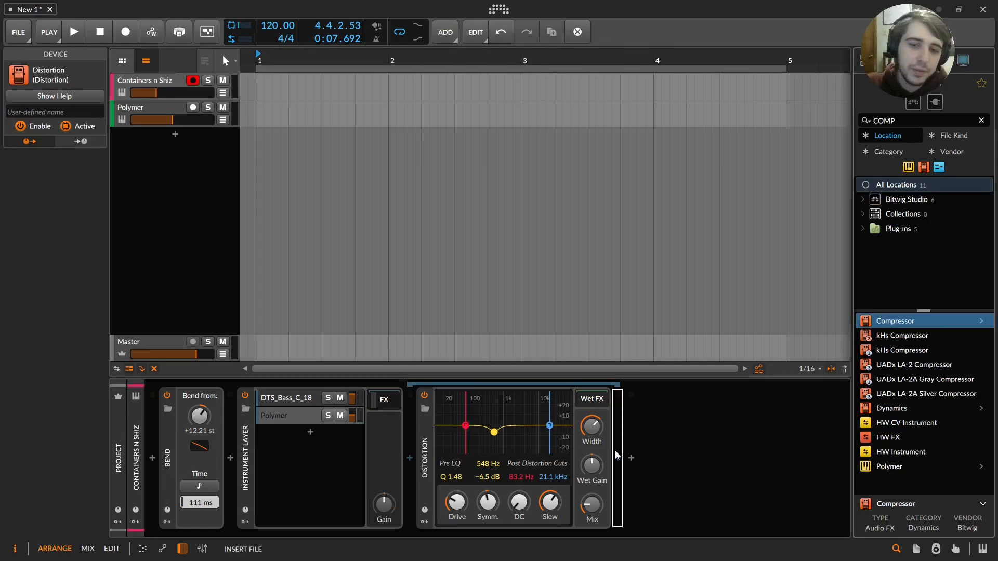
key(Return)
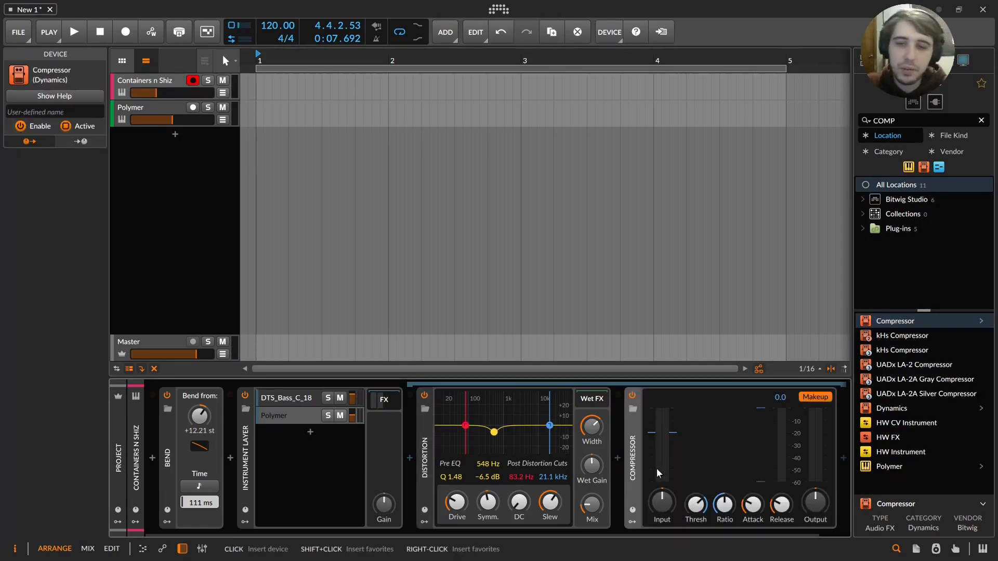
click(828, 398)
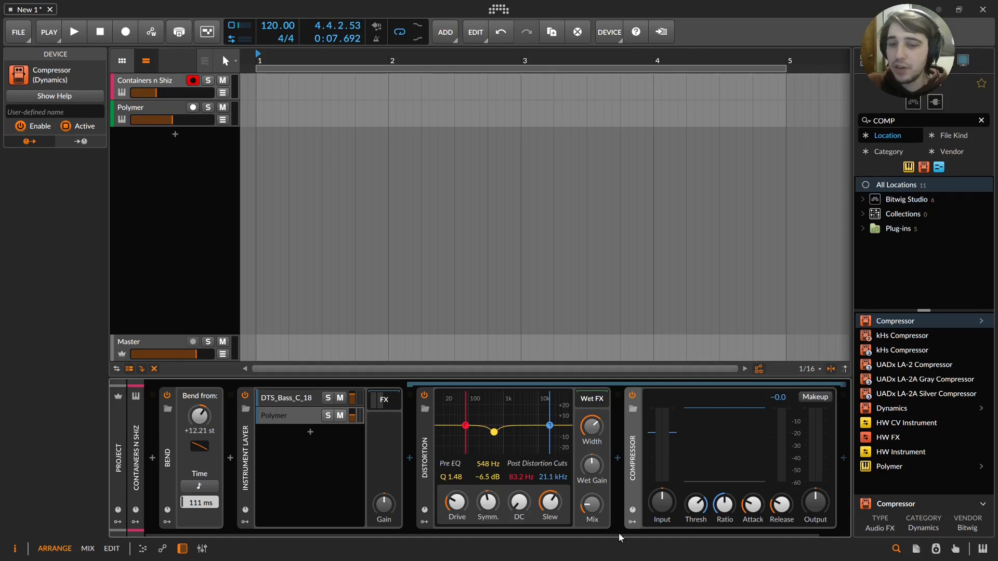
Add a Chorus+ to the Distortion's Wet FX chain and set the Distortion's low cut to about 98.3 Hz
text(cho)
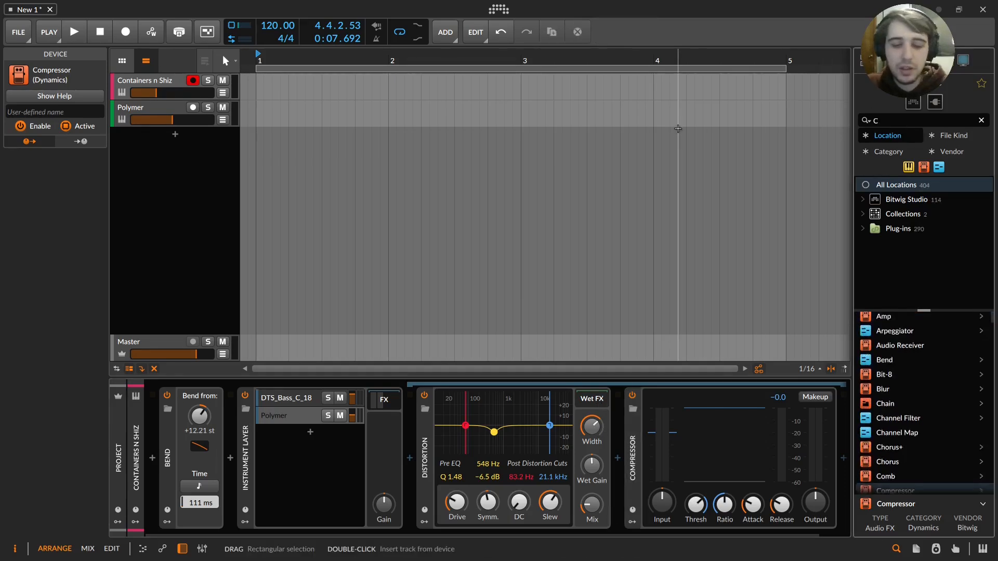
text(r)
drag(887, 321, 606, 401)
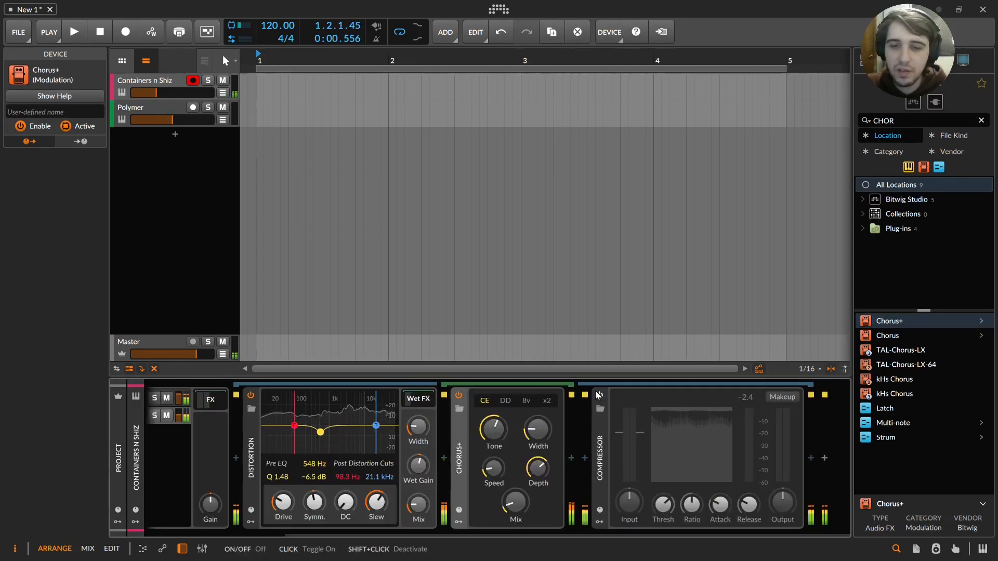
Enable the Compressor and adjust its ratio and threshold, with a release of about 205 ms
click(599, 396)
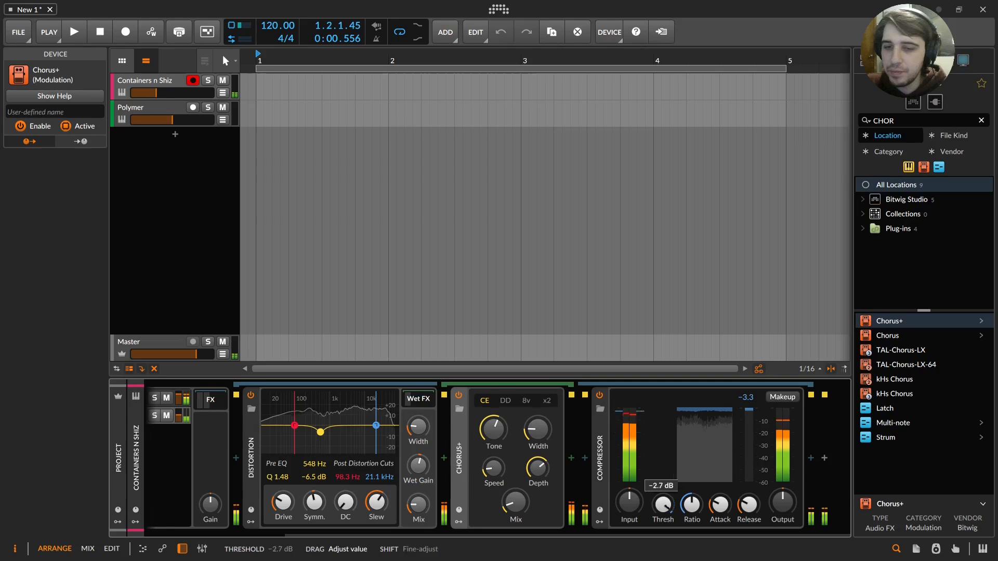
drag(701, 499, 702, 500)
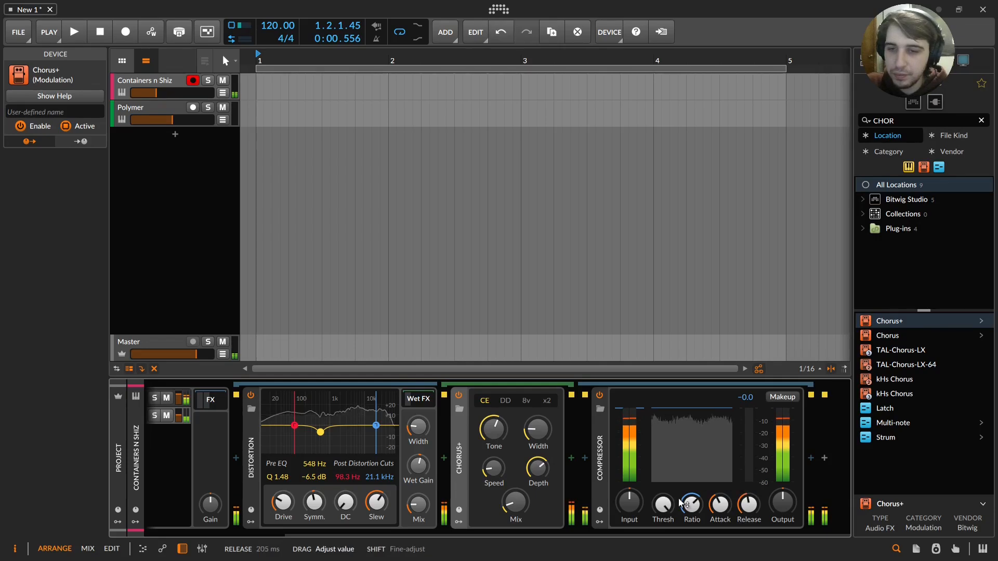
drag(655, 508, 655, 507)
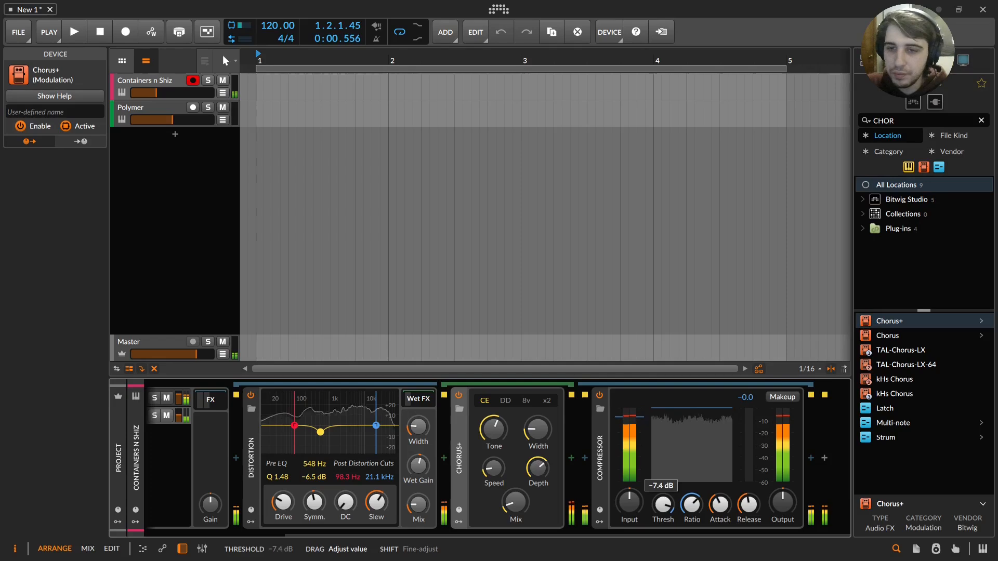
drag(663, 508, 663, 509)
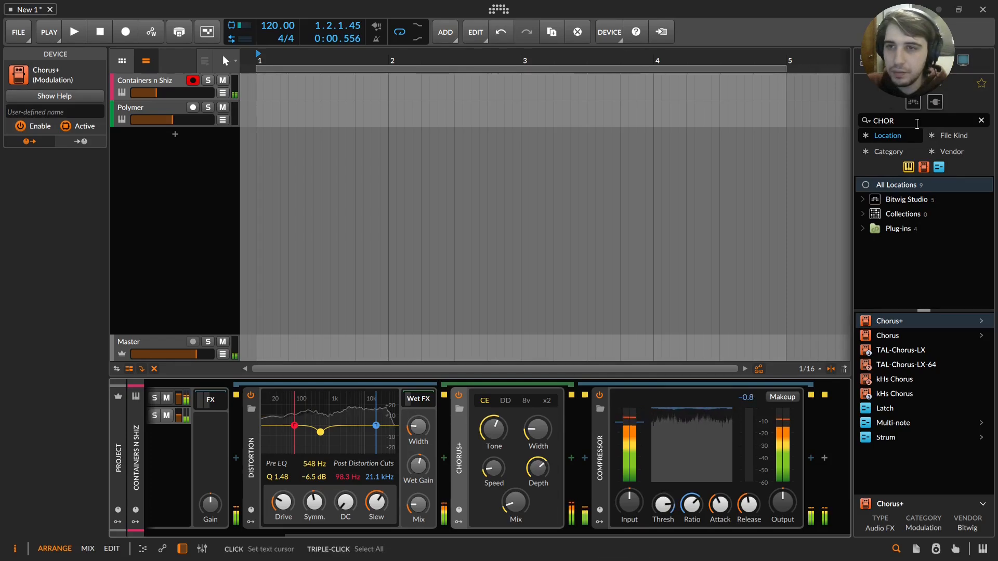
Raise the Compressor's output level and adjust the overall gain of the Instrument Layer
drag(783, 501, 782, 500)
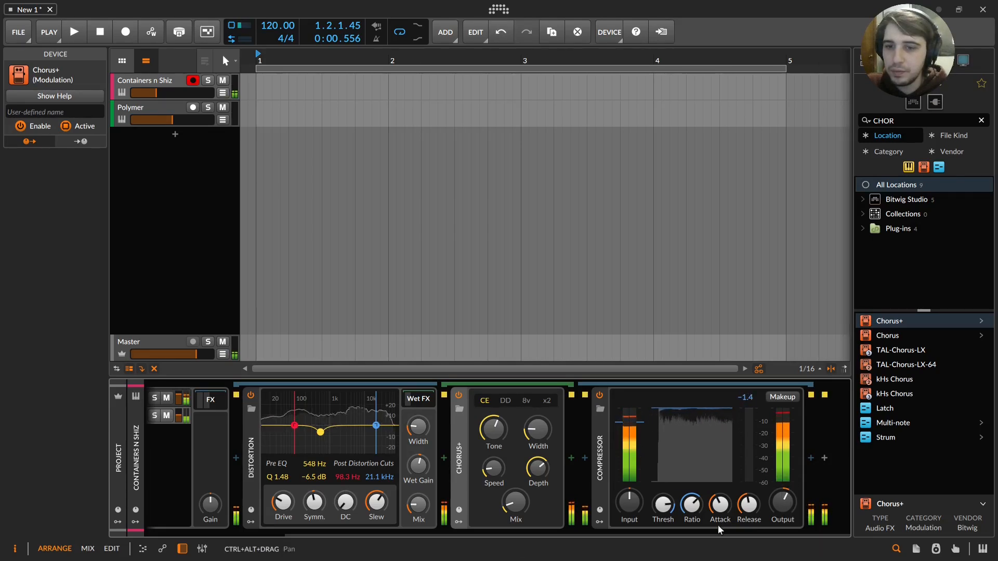
drag(722, 530, 2, 494)
drag(384, 505, 390, 509)
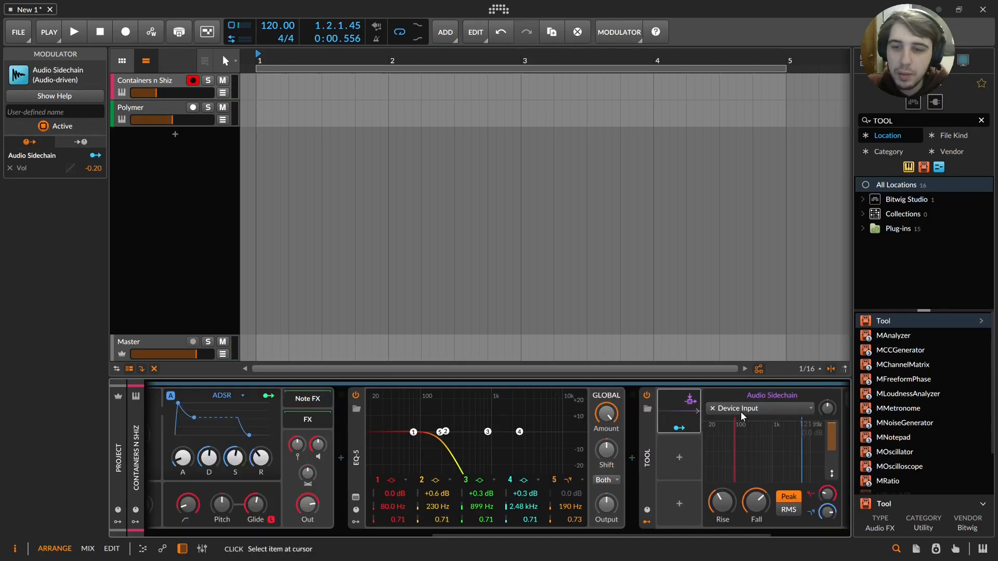
Set the source of the Tool's Audio Sidechain modulator to Sampler Out in the DTS_Bass_C_18 layer of the Instrument Layer
click(741, 412)
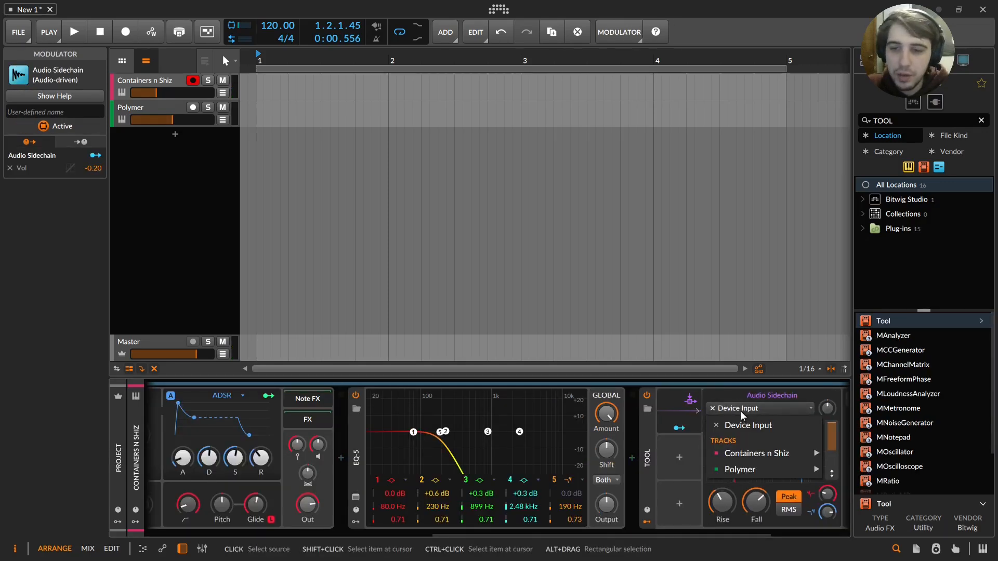
mouse_move(791, 455)
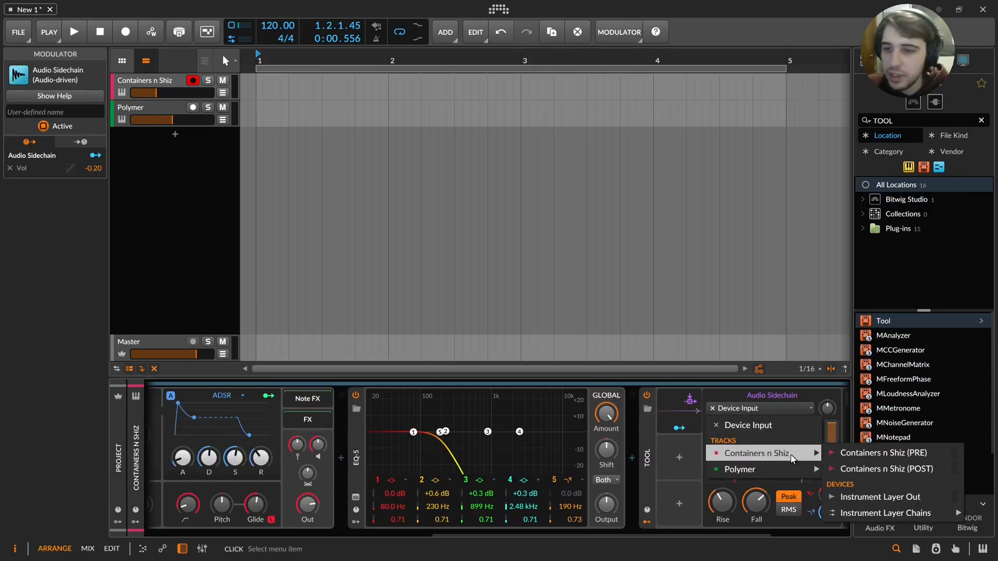
mouse_move(937, 516)
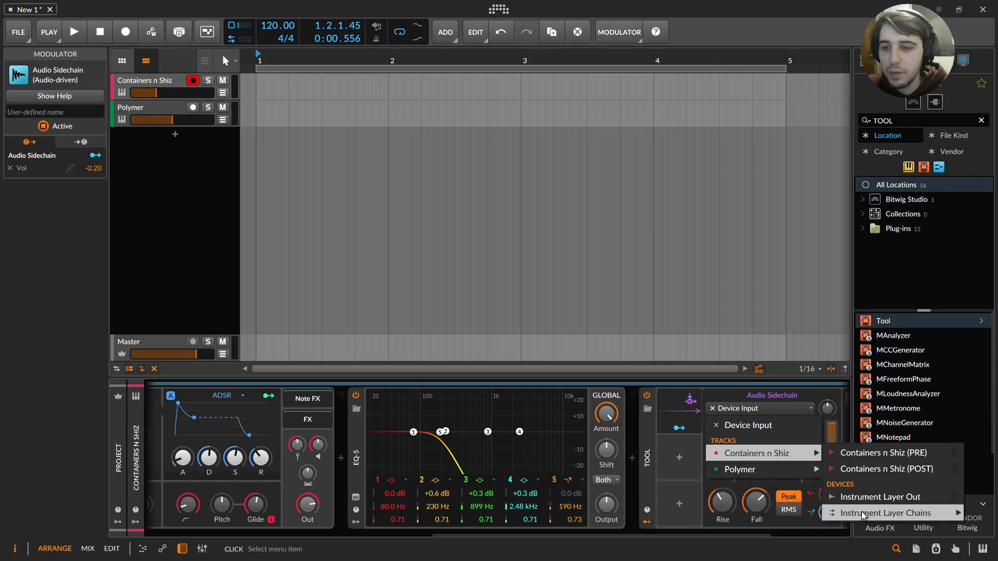
mouse_move(863, 514)
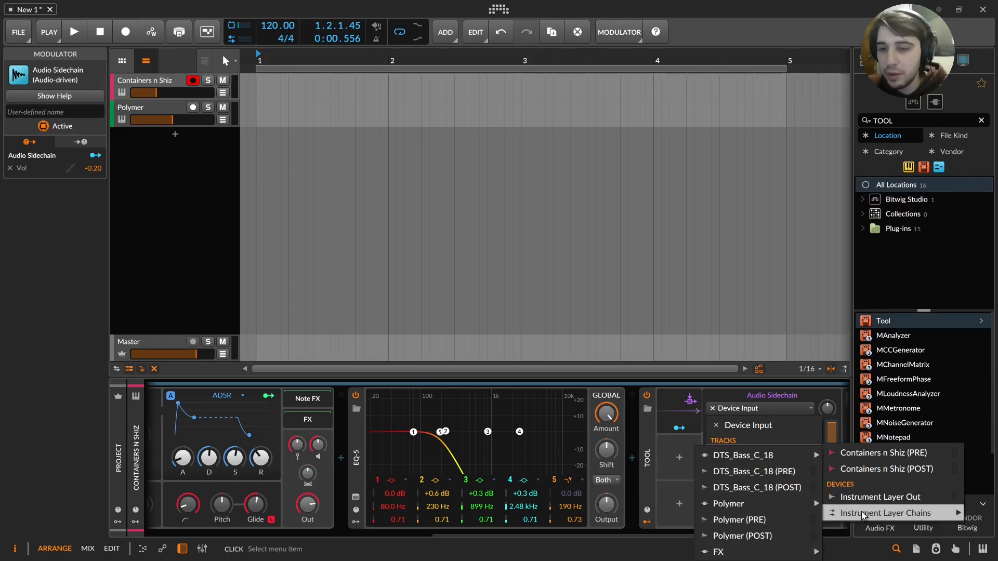
mouse_move(764, 461)
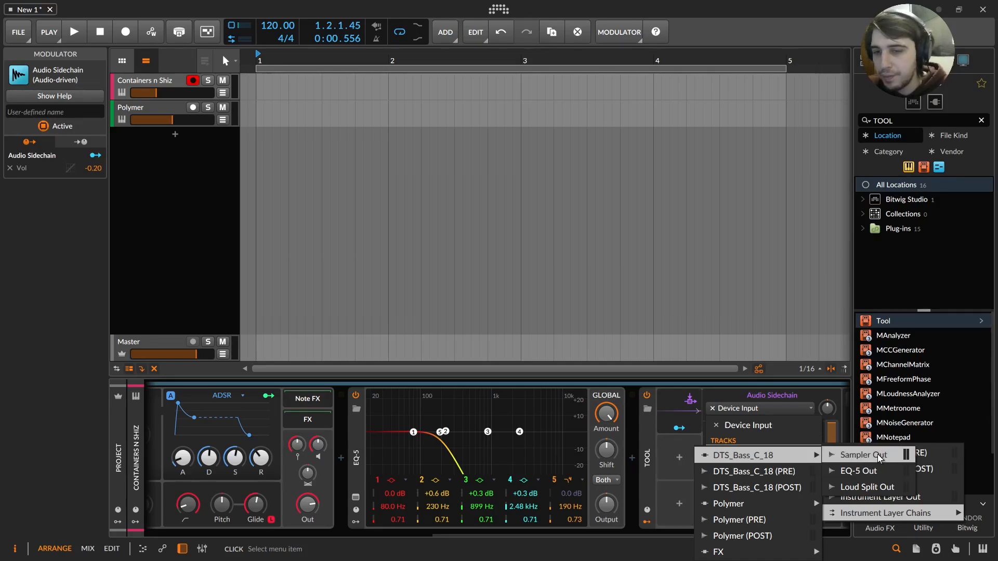
click(843, 455)
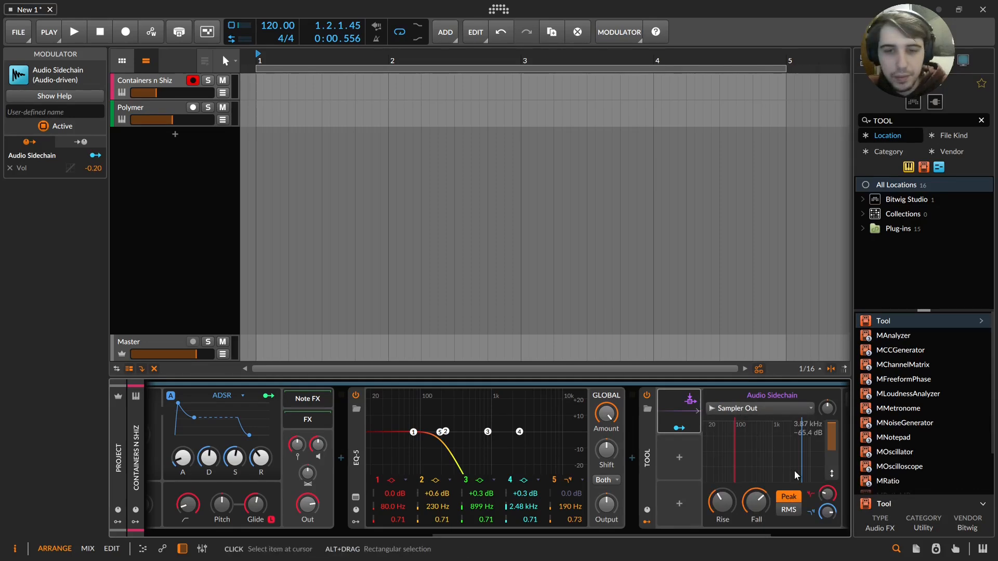
Shorten the Audio Sidechain's rise and fall, and set its modulation of the Tool's volume to -0.14
drag(723, 502, 756, 478)
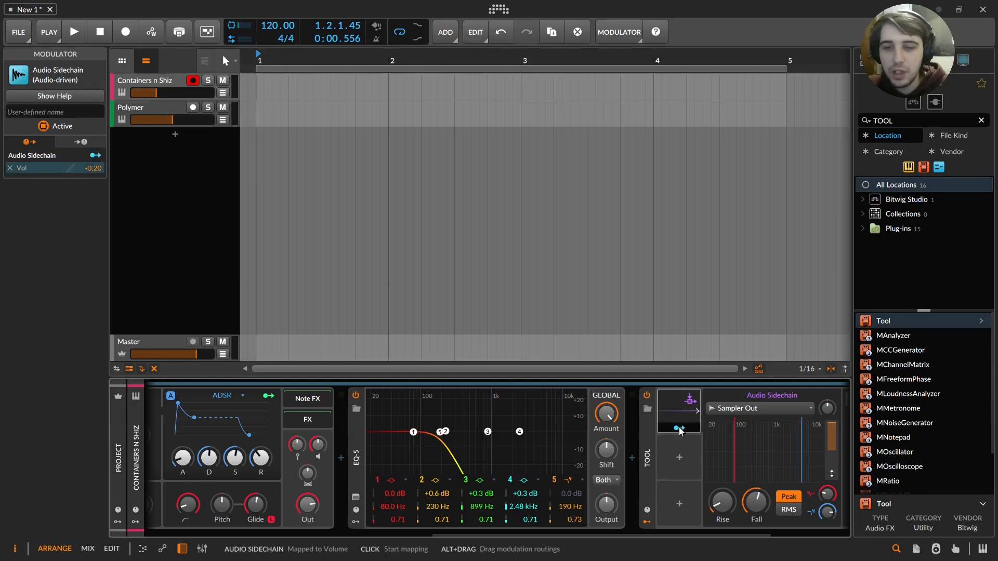
drag(684, 534, 768, 536)
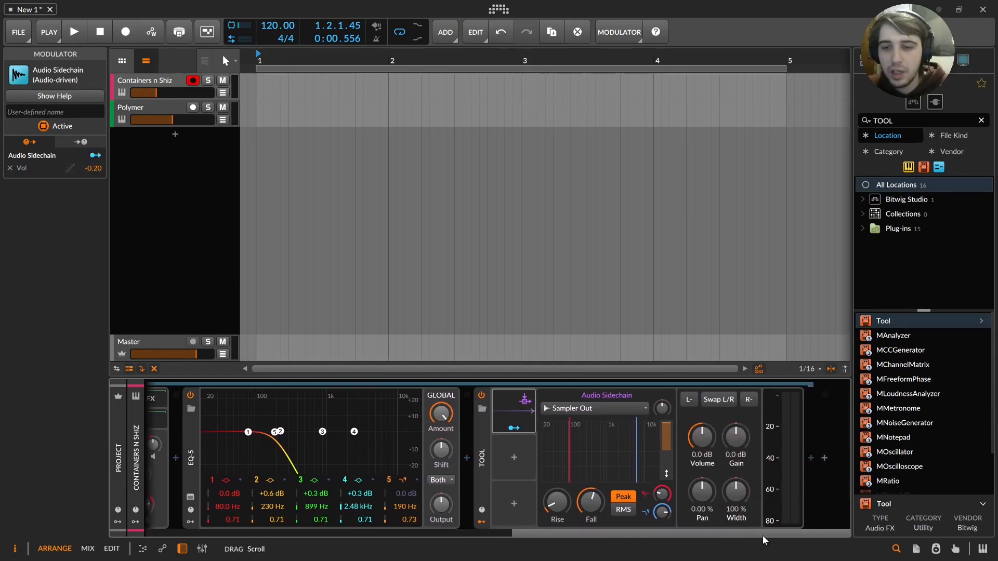
click(517, 428)
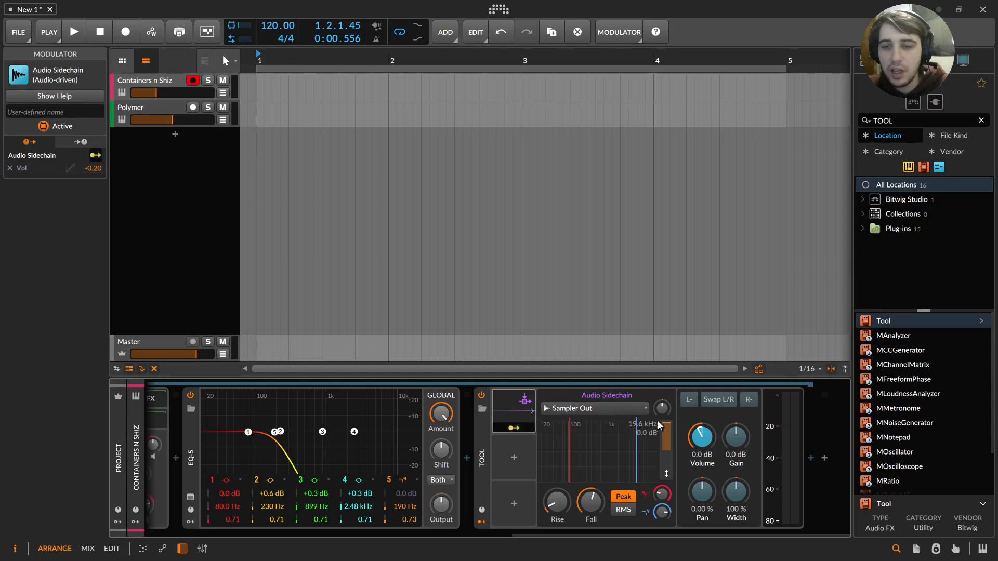
drag(701, 436, 702, 438)
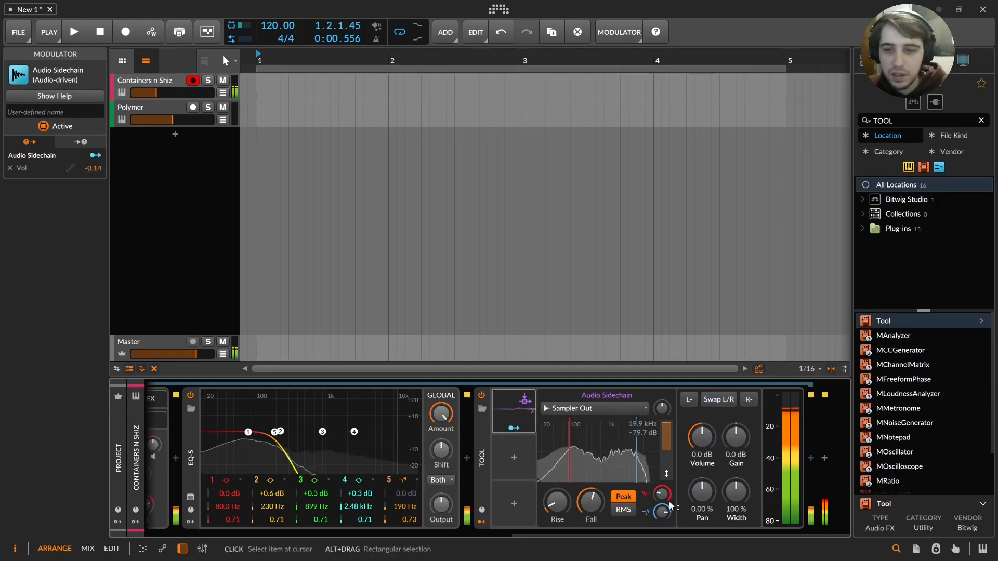
Narrow the Audio Sidechain's band with a 207 Hz low cut, and give the Tool +2.4 dB volume with -0.38 modulation
drag(662, 513, 662, 482)
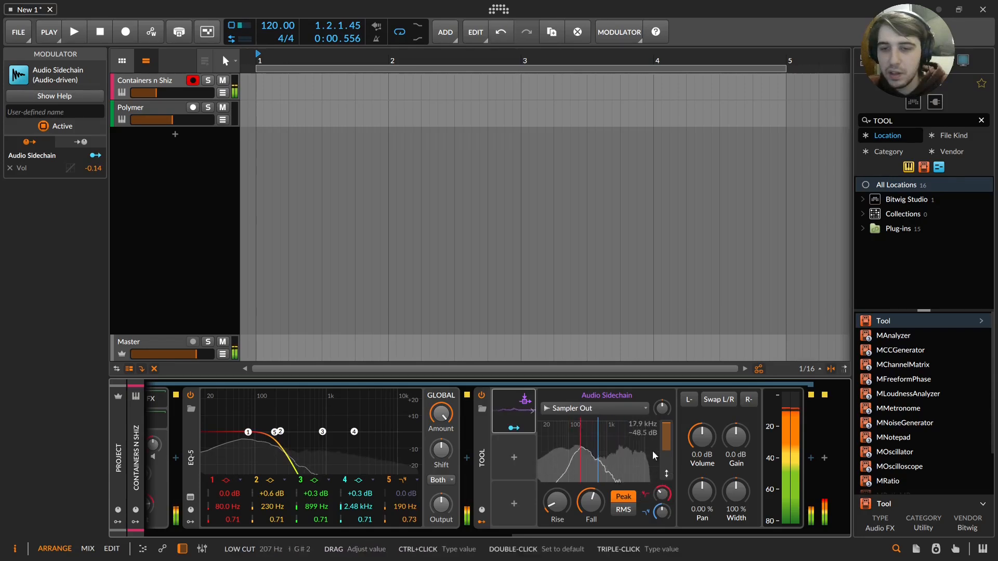
click(514, 428)
drag(689, 439, 689, 456)
click(520, 428)
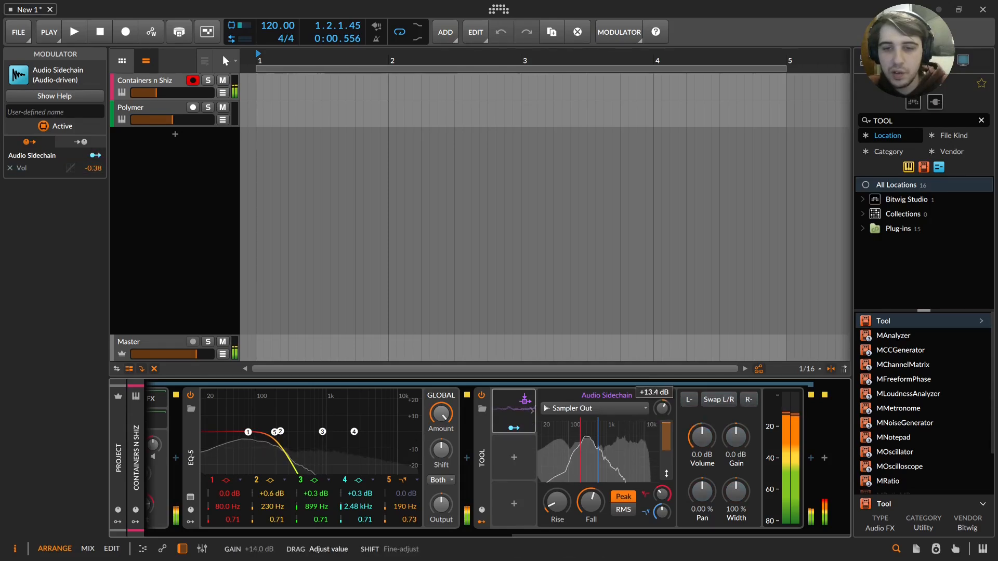
drag(708, 442, 709, 434)
Solo the Polymer and DTS_Bass_C_18 layers to compare them, and lower the DTS_Bass_C_18 layer's volume to balance the two
drag(634, 535, 262, 536)
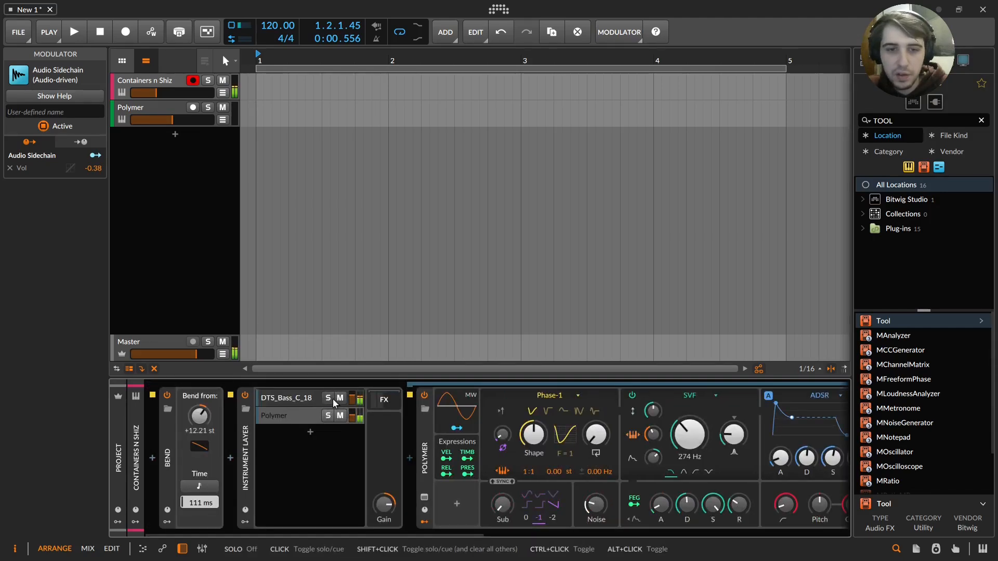
click(329, 415)
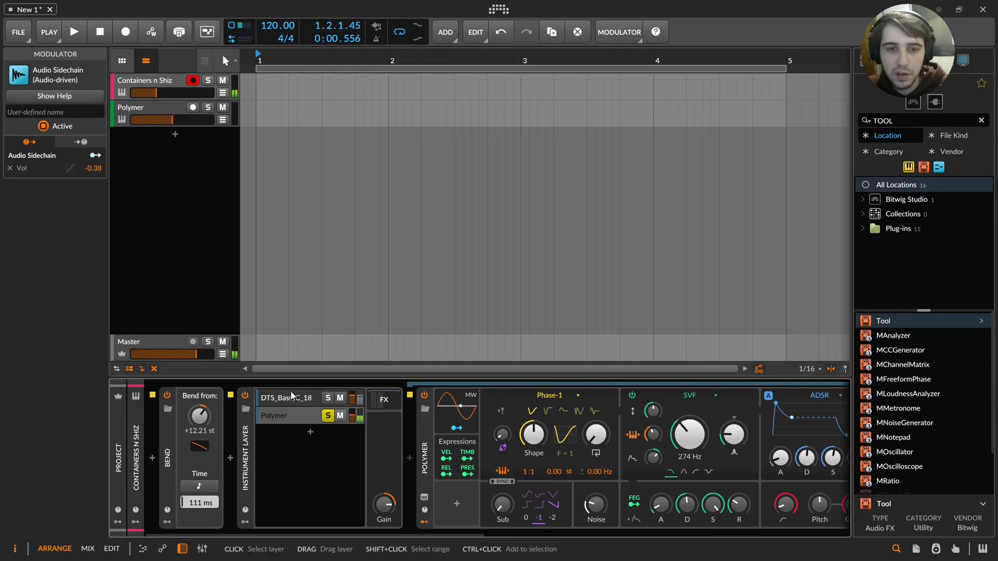
click(352, 399)
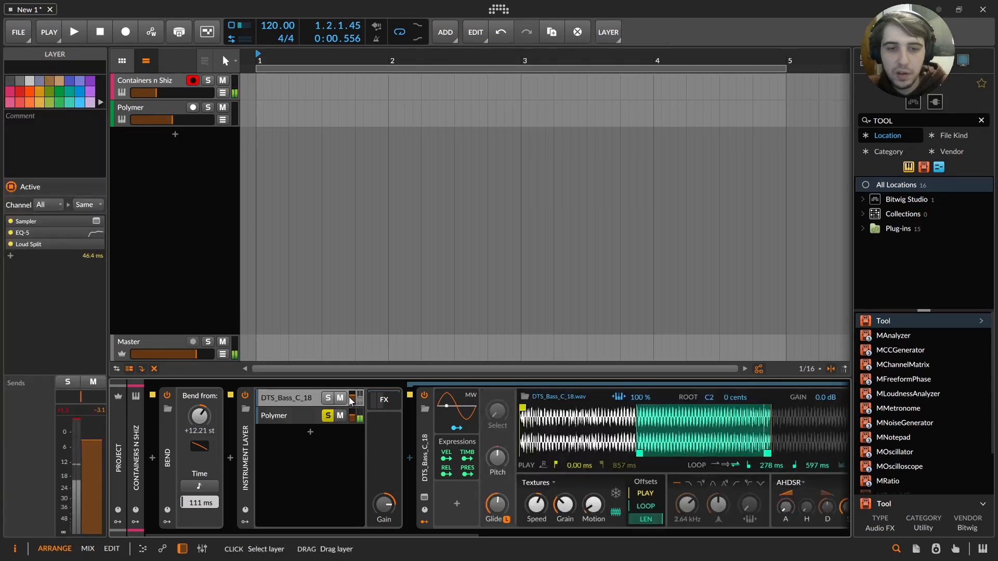
drag(352, 398, 352, 400)
click(328, 399)
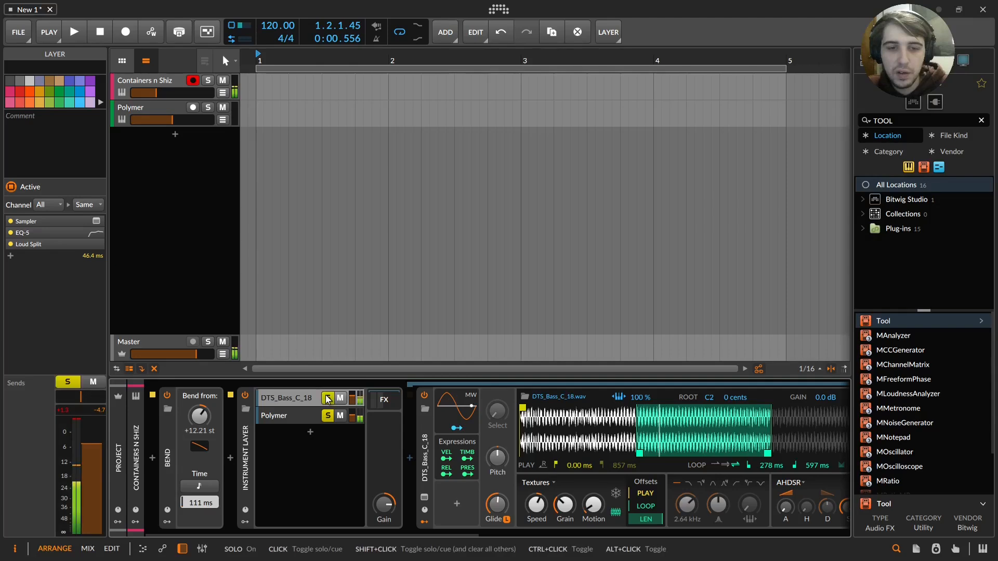
click(328, 416)
click(328, 399)
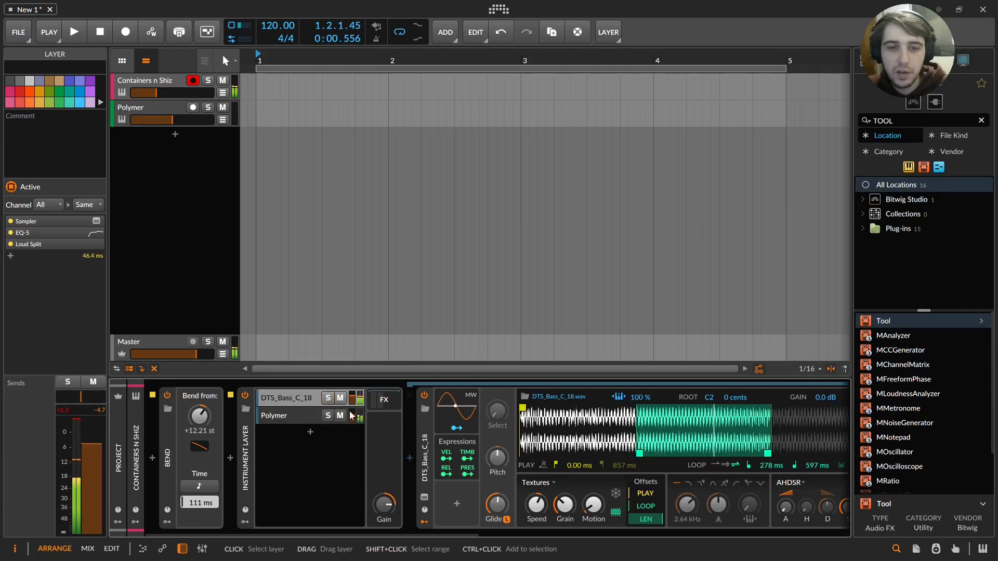
drag(353, 398, 353, 402)
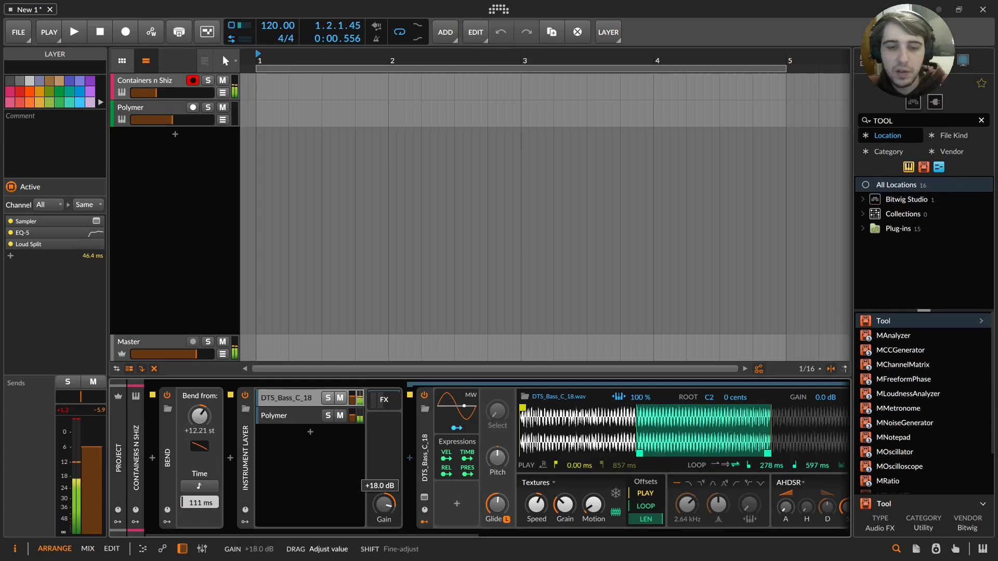
Switch Polymer's oscillator to Pulse and, with its layer soloed for checking, lower the Polymer layer's volume to about -16.7 dB
drag(407, 534, 497, 535)
drag(724, 504, 724, 511)
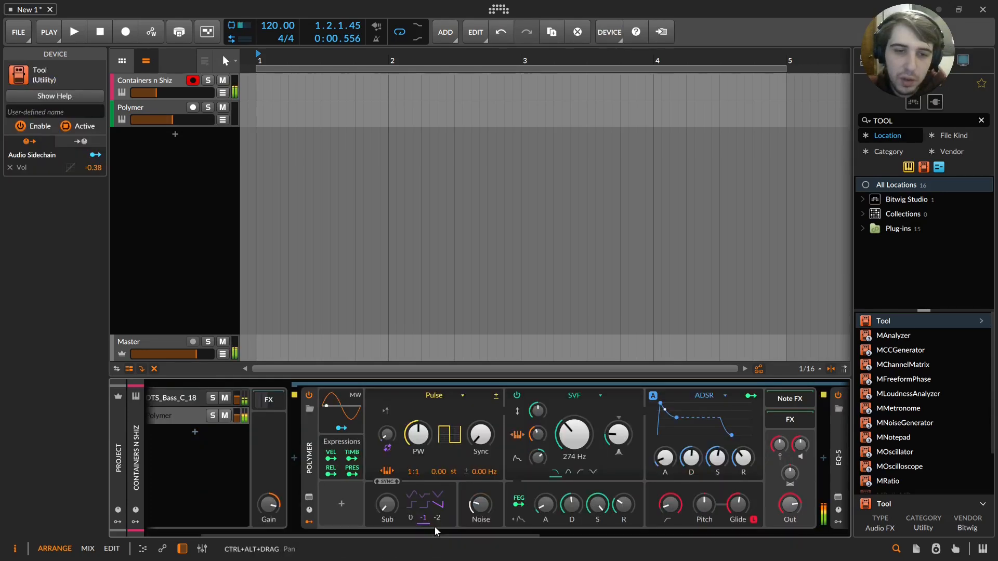
click(213, 416)
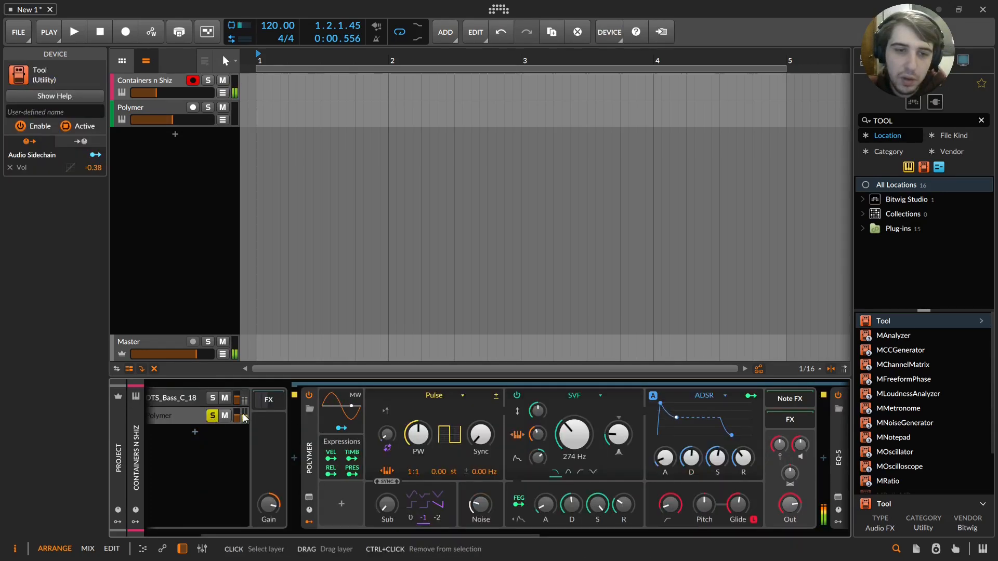
drag(236, 416, 237, 420)
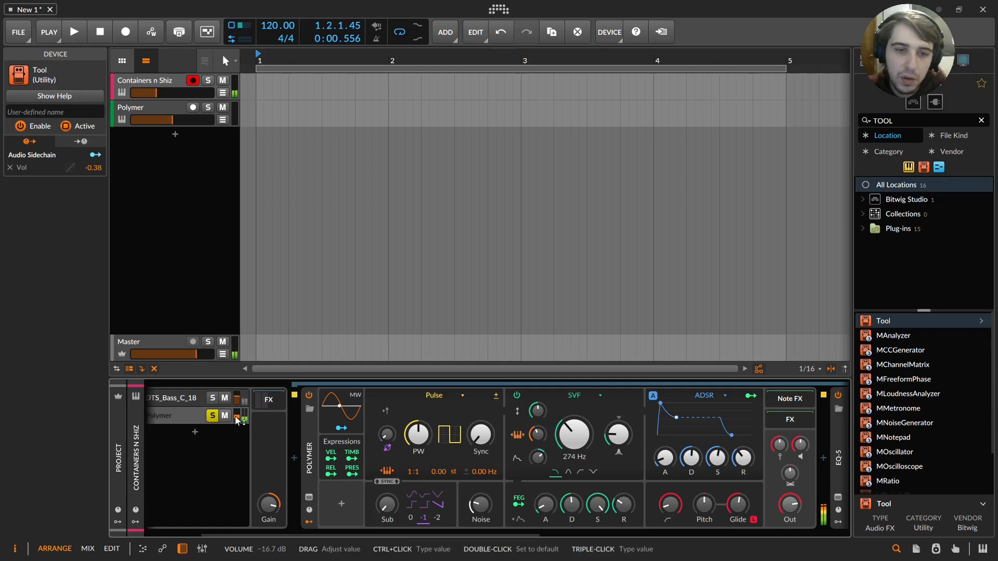
click(214, 416)
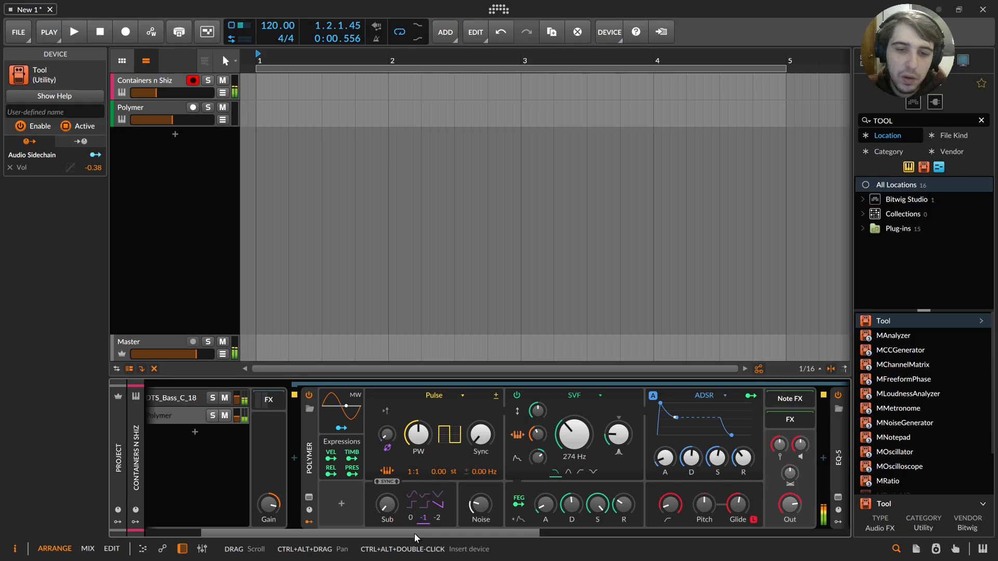
scroll(447, 534, right, 3)
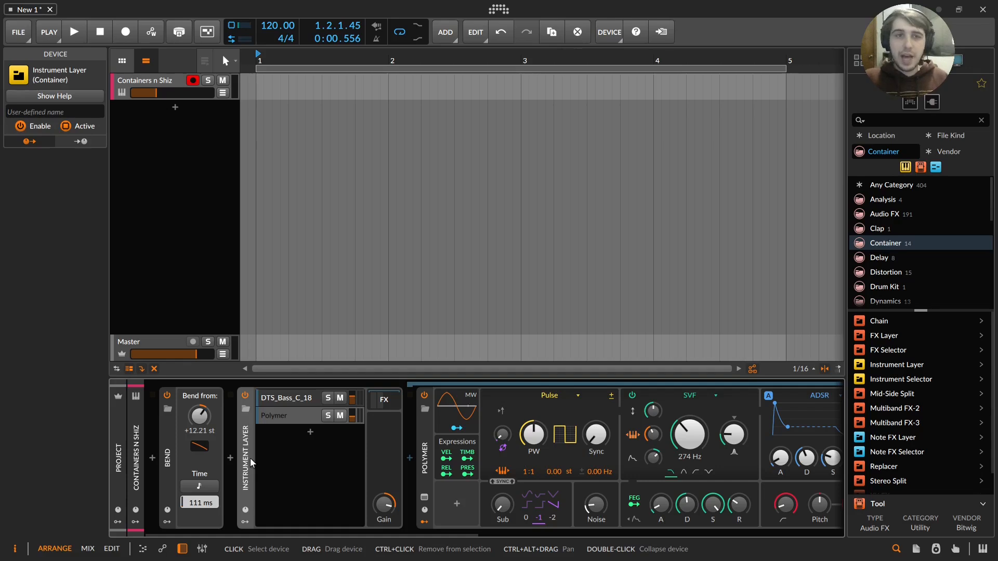
Show the mixer view and add two audio tracks beside the Containers n Shiz track
key(alt+2)
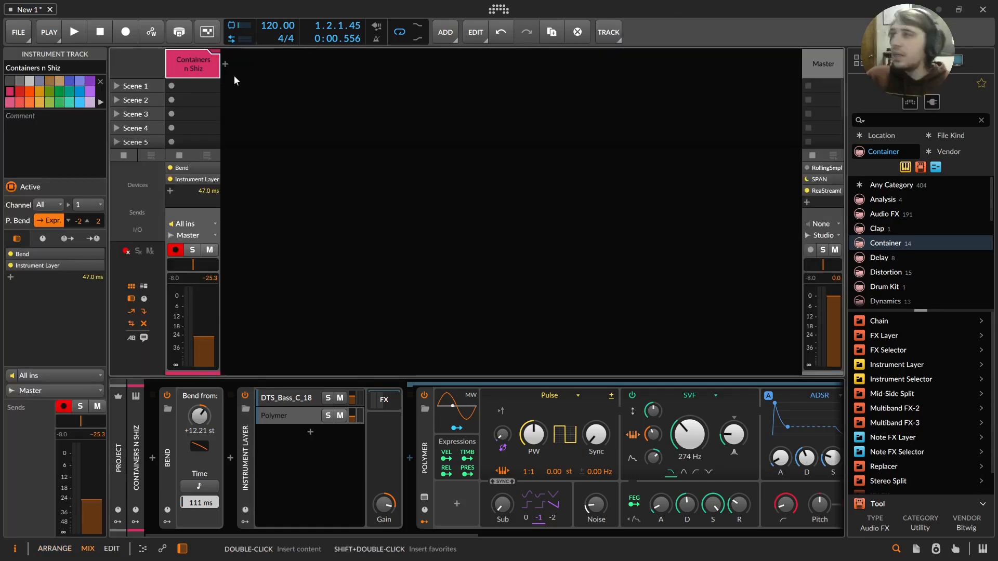
right_click(282, 131)
click(312, 154)
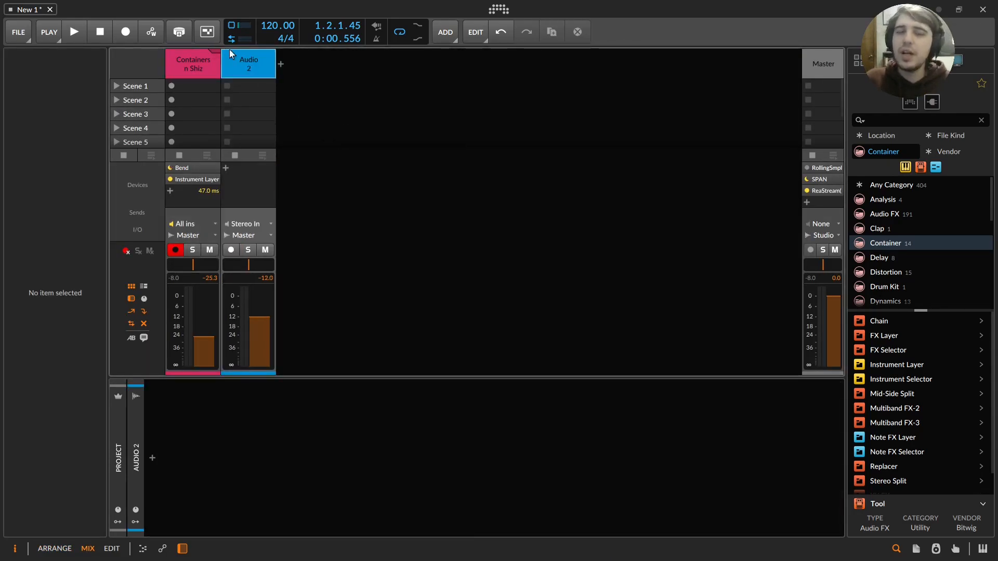
click(225, 51)
double_click(286, 60)
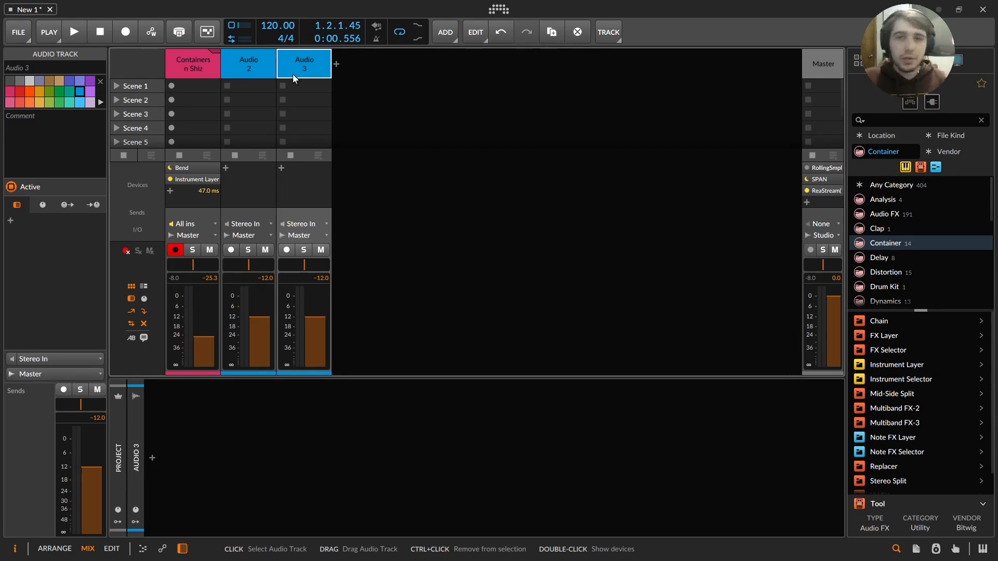
Delete the two added audio tracks and return to the arrangement view
key(Delete)
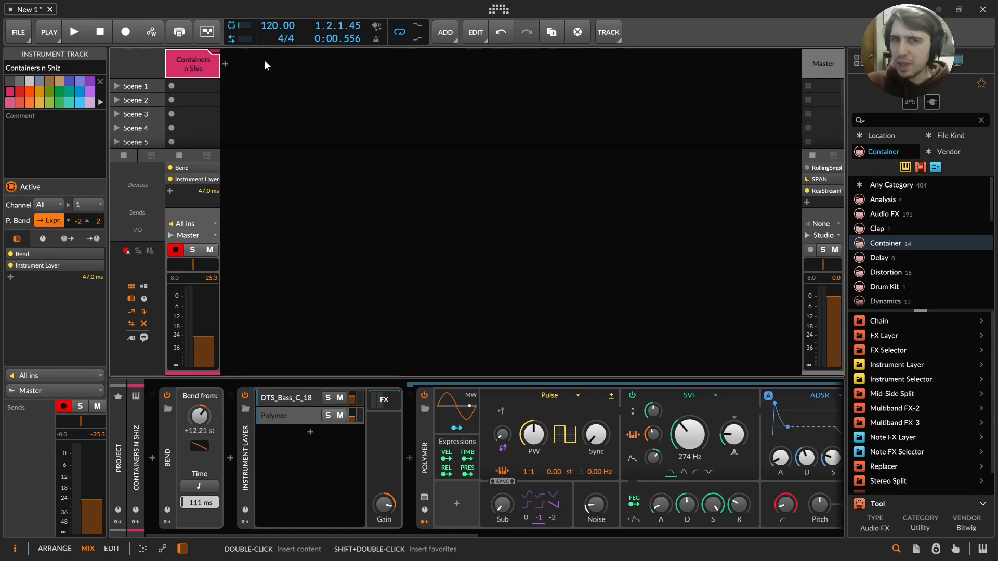
key(alt+1)
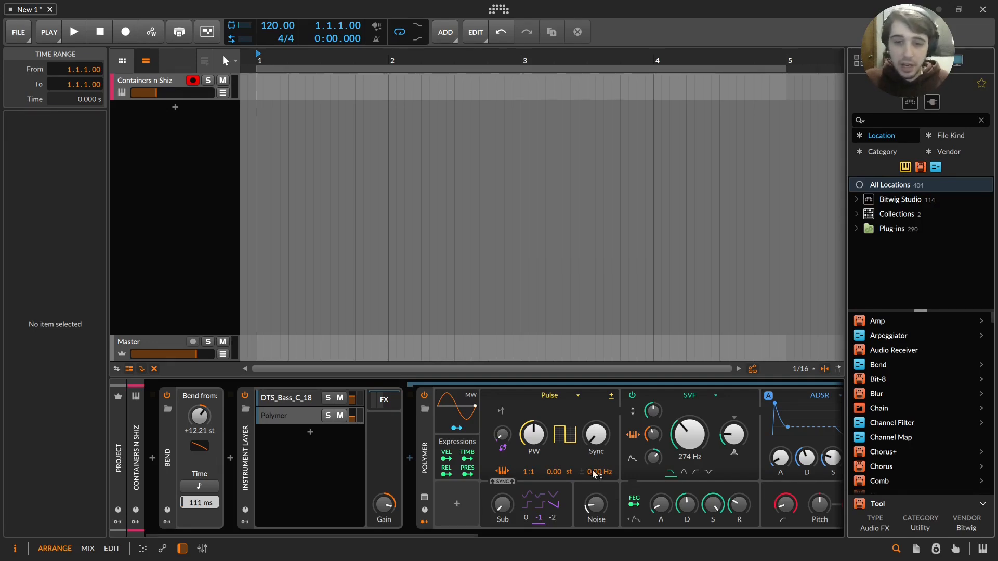
Search the device browser for FX and insert an FX Layer after the Instrument Layer
click(417, 506)
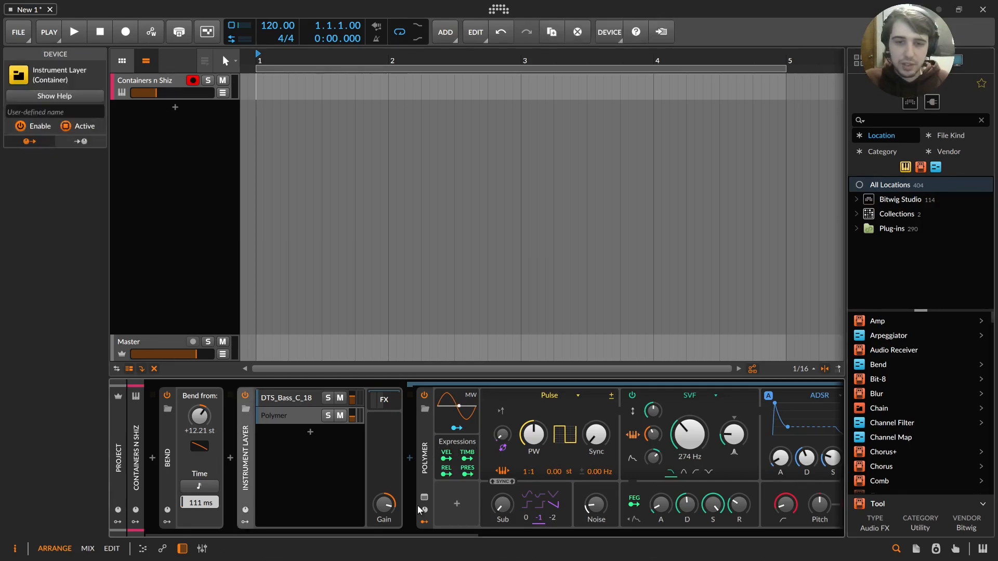
click(424, 499)
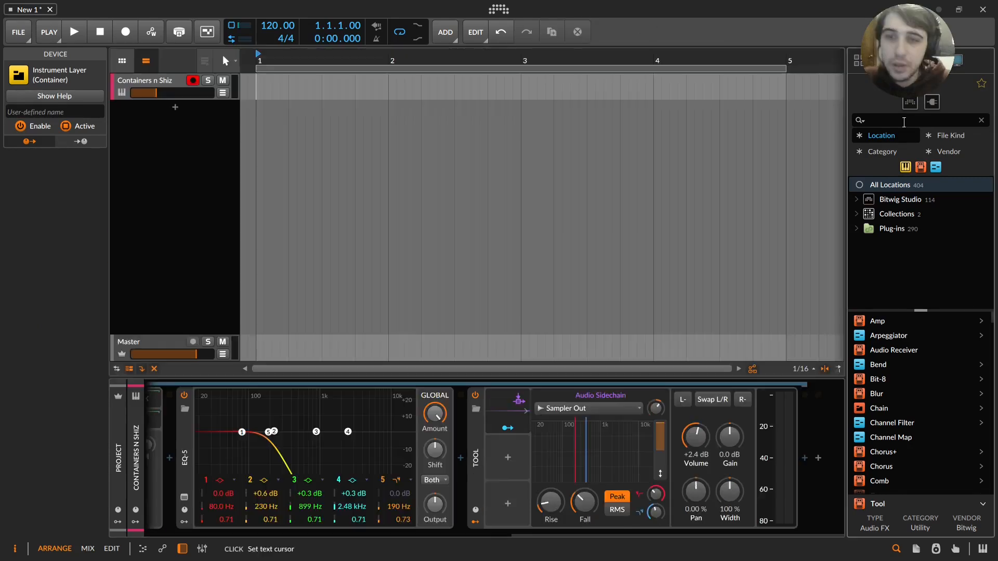
text(FX)
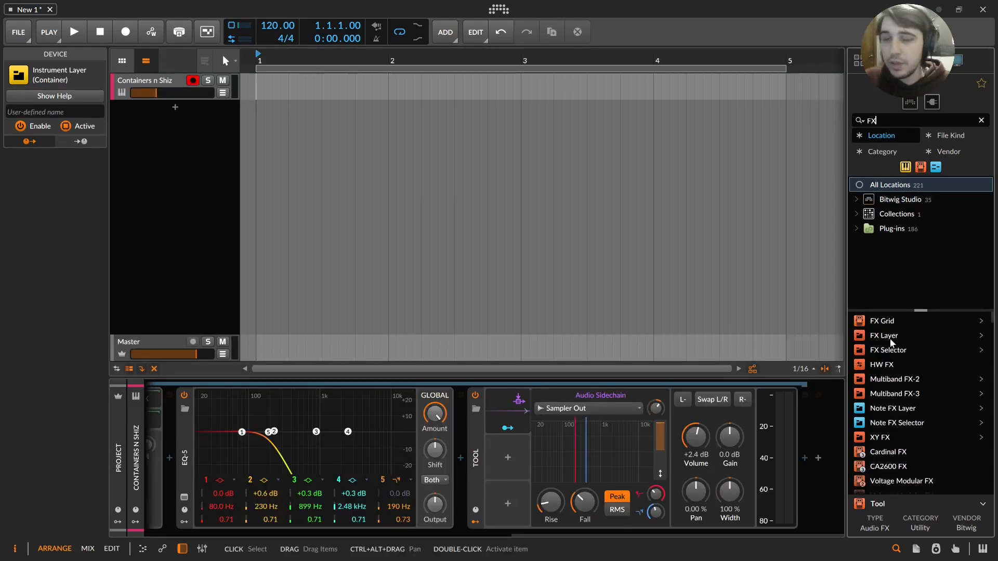
double_click(890, 336)
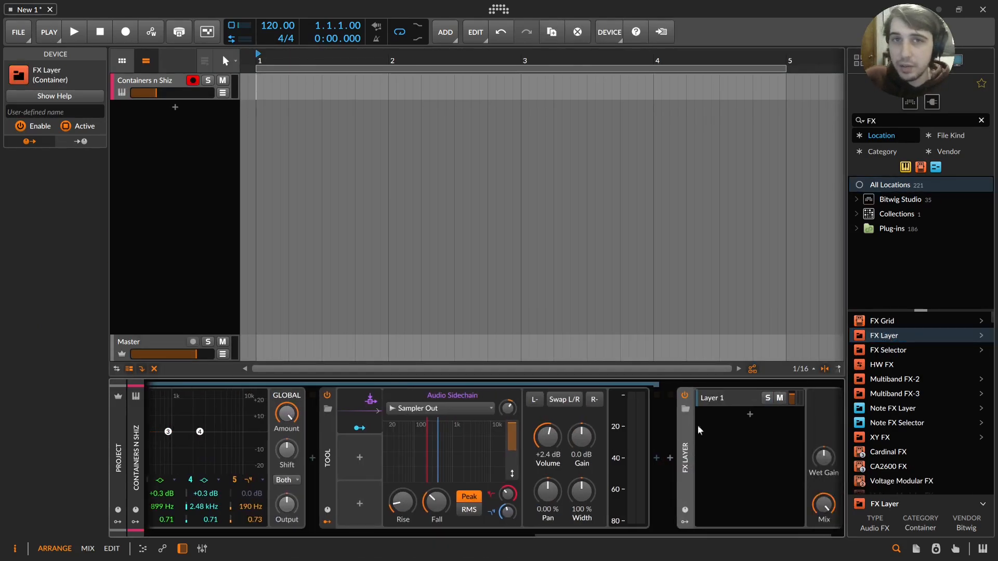
Set the FX Layer's mix to 48.0 % and add an empty second layer to it
click(731, 401)
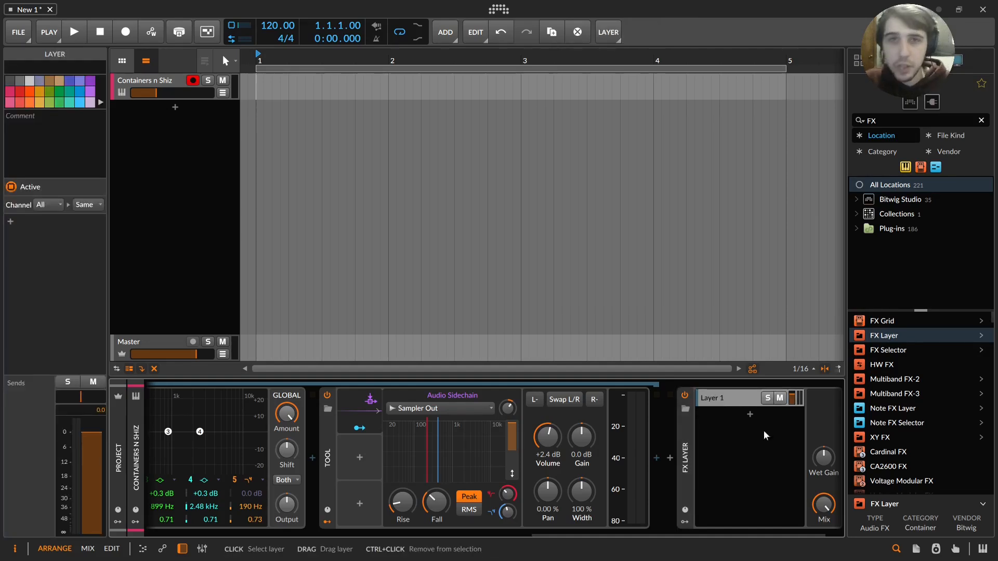
mouse_move(824, 505)
drag(824, 504, 824, 525)
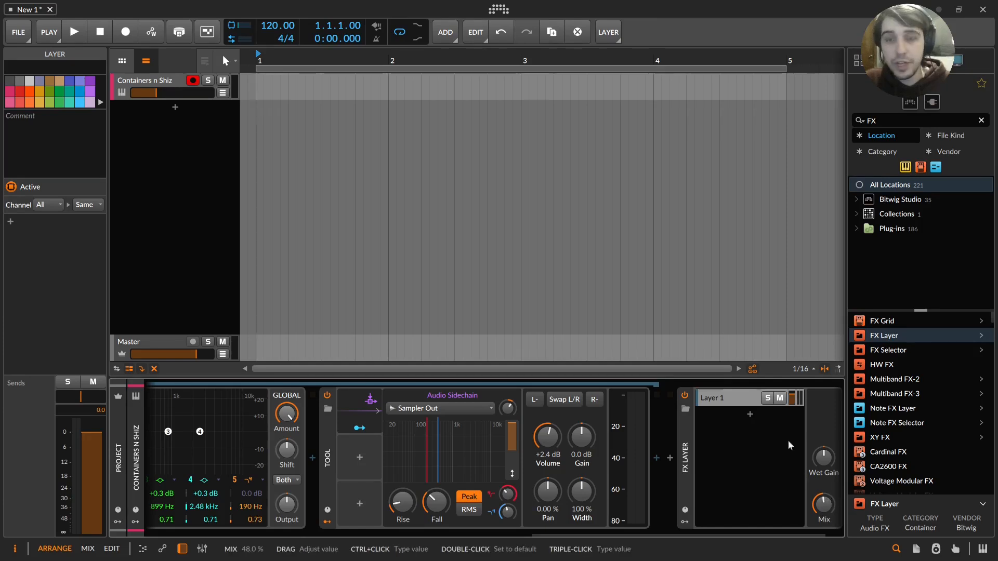
double_click(749, 415)
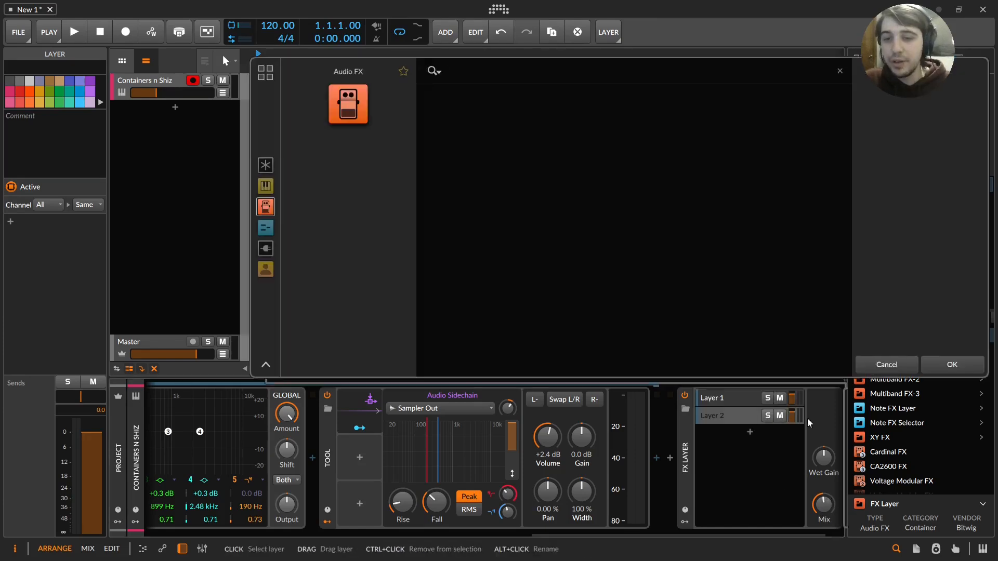
click(952, 365)
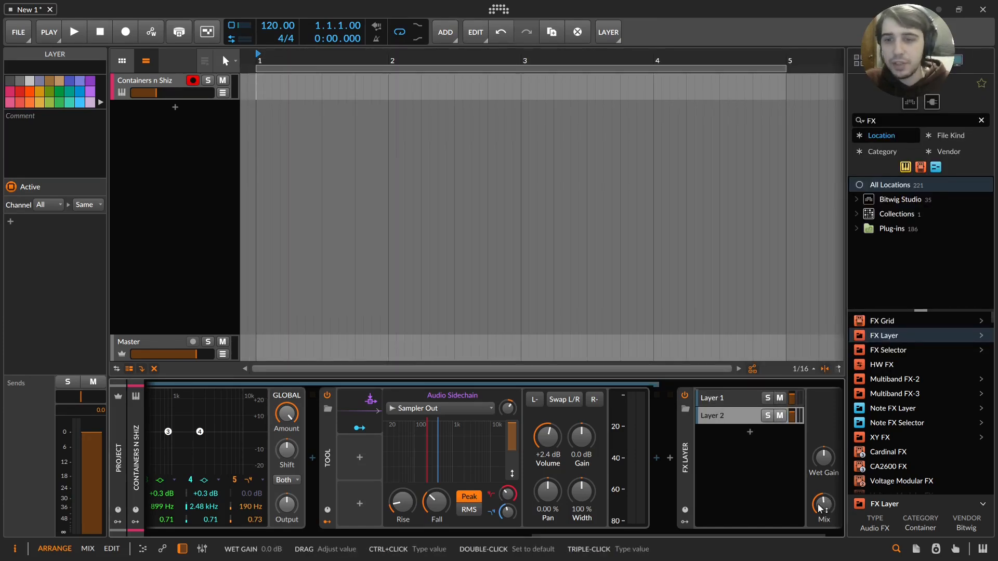